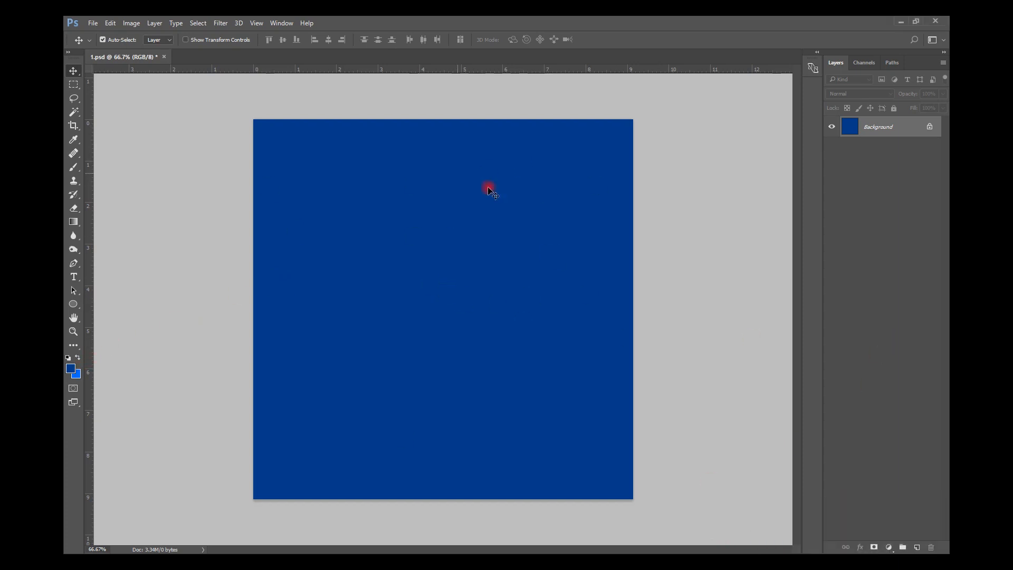
Step: Add a new layer above the background and make bright blue 006bfe the foreground colour
left_click(72, 372)
left_click(859, 235)
left_click(920, 548)
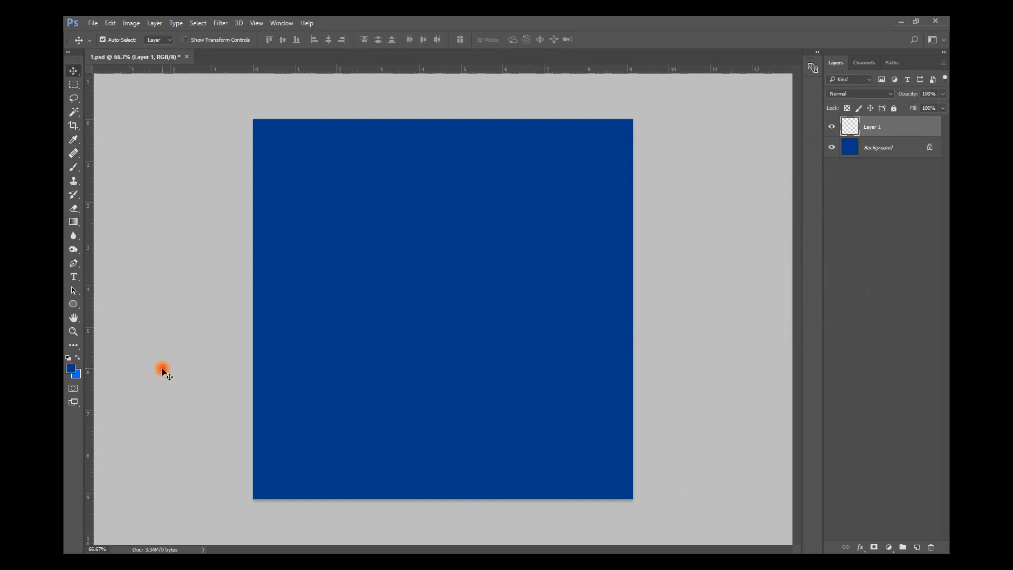
left_click(71, 368)
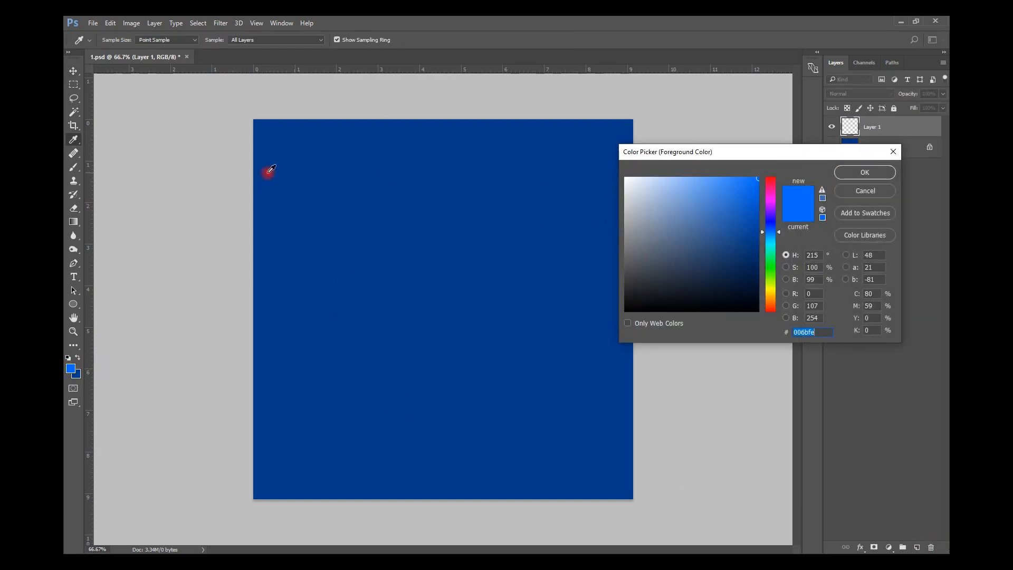
key("Return")
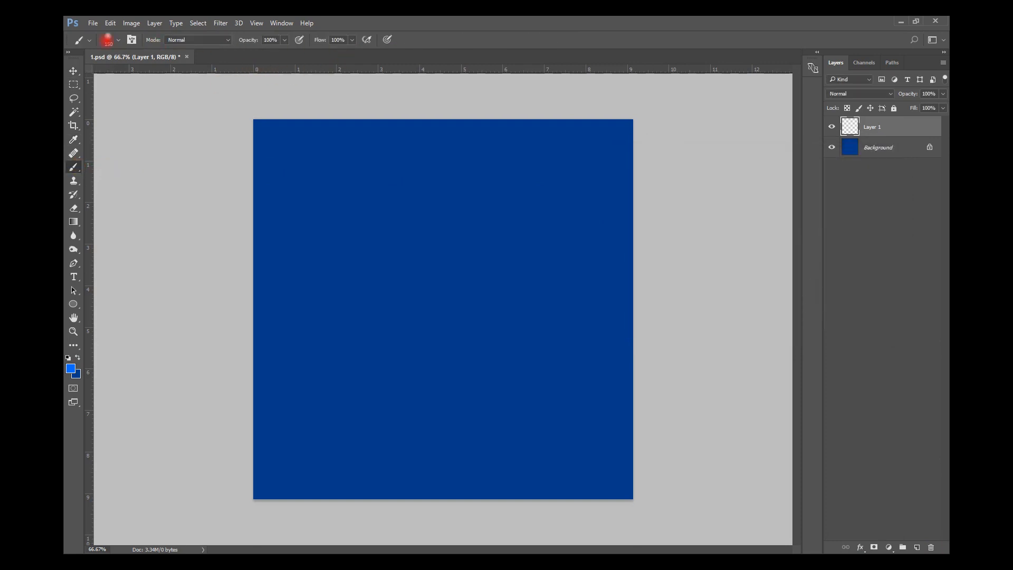
Step: Paint one soft bright-blue brush dab on the new layer and centre it exactly on the canvas, leaving nothing selected
left_click(445, 312)
key("v")
key("ctrl+a")
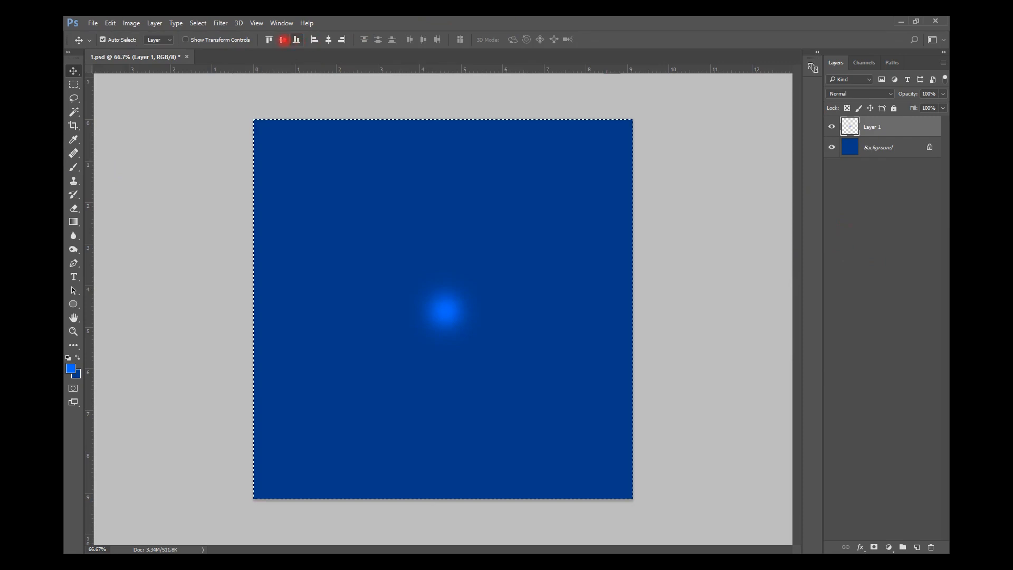
left_click(327, 41)
left_click(74, 85)
left_click(473, 145)
Step: Scale the blue dab proportionally from its centre to about 1000% so it forms a glow across the canvas
key("ctrl+t")
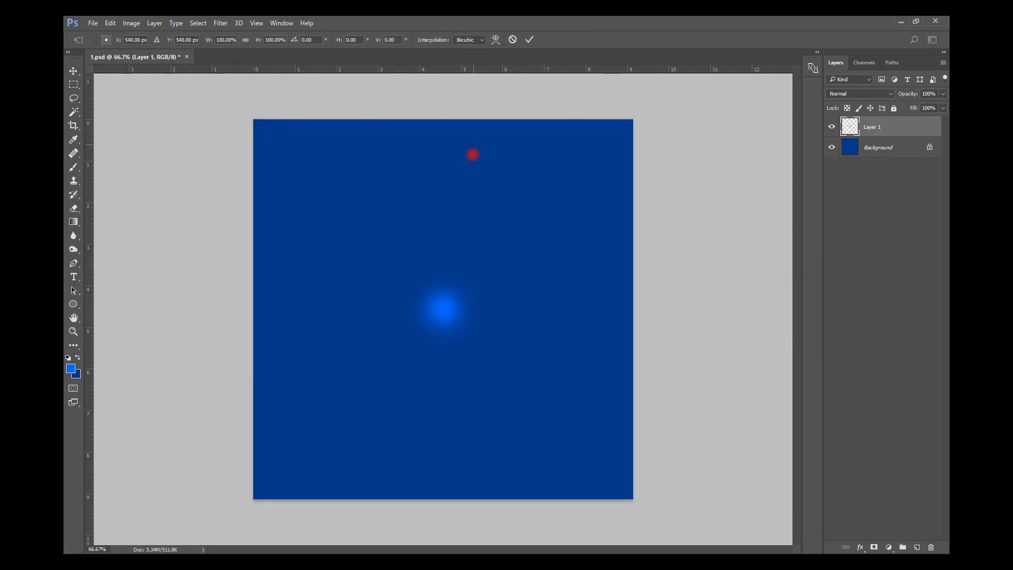
scroll(476, 280, "down", 2)
left_click_drag(473, 280, 832, 104)
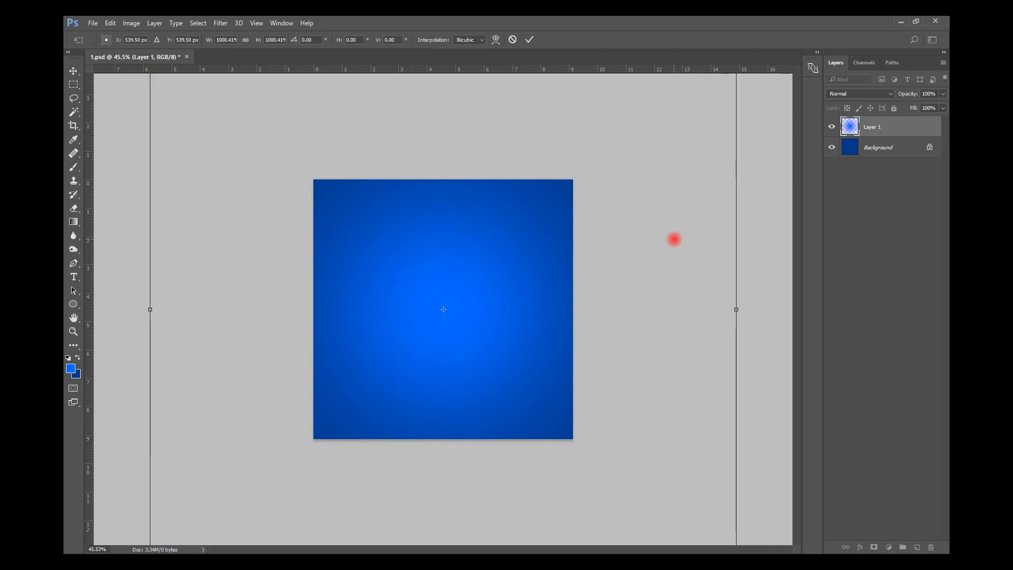
key("Return")
scroll(499, 319, "up", 2)
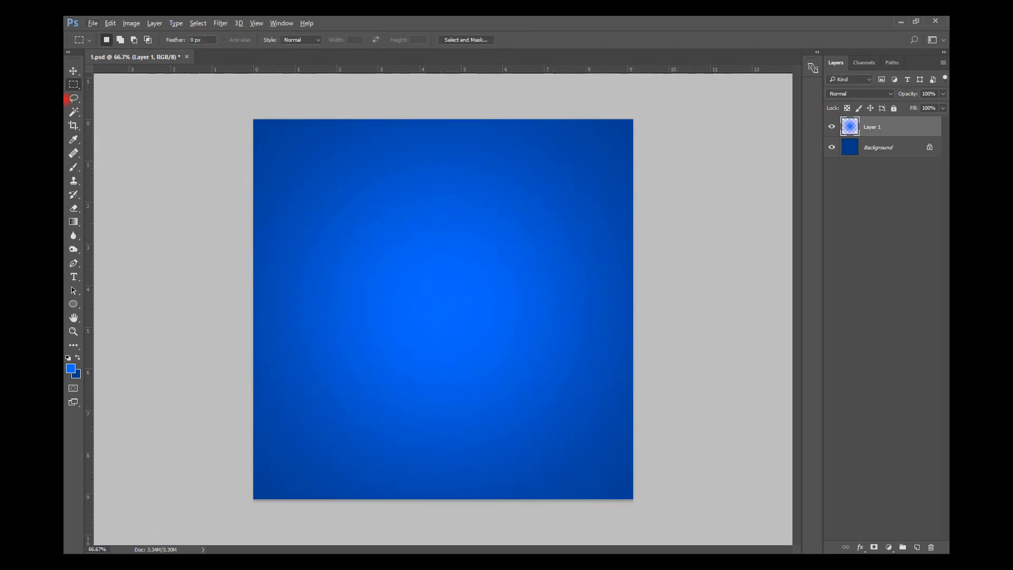
Step: Place the suitcase image "handing" from folder 30 at the canvas centre, scaled to about 12.7%
key("alt+Tab")
key("Tab")
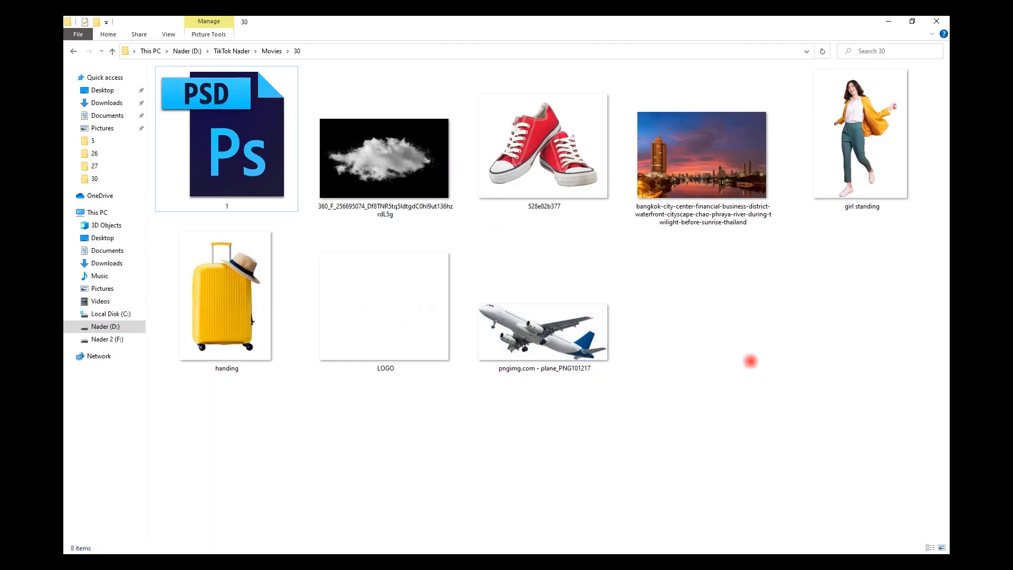
left_click_drag(228, 309, 482, 319)
left_click_drag(571, 496, 473, 380)
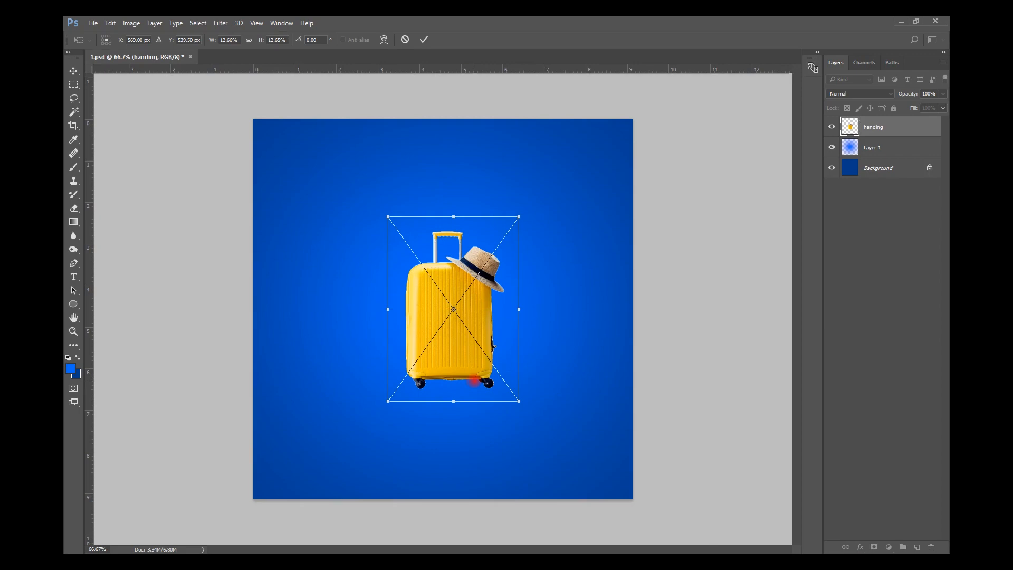
key("Return")
scroll(474, 380, "up", 1)
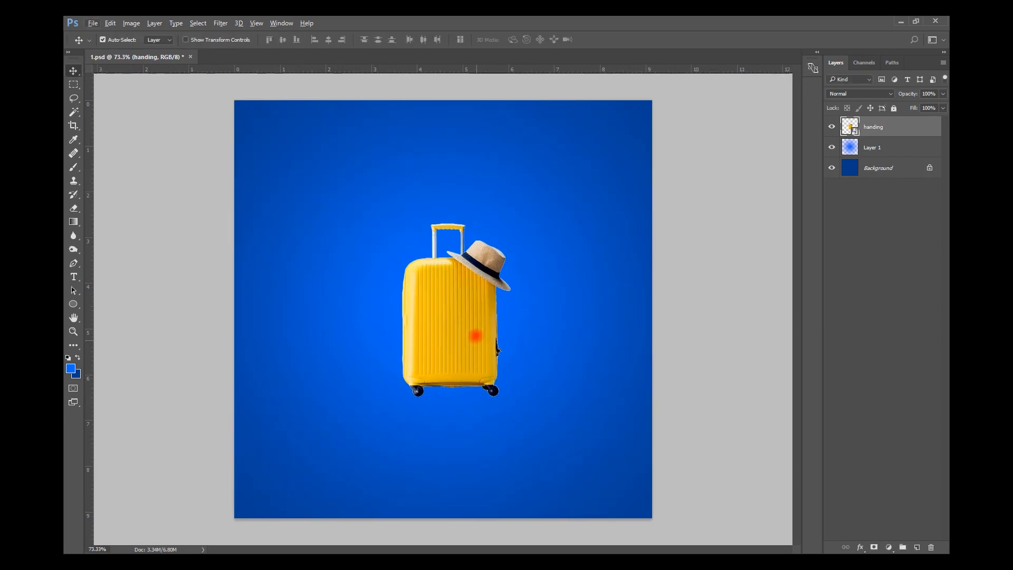
Step: Place the red sneakers image 528e82b377 at the suitcase's base, scaled to about 5.5%
key("alt+Tab")
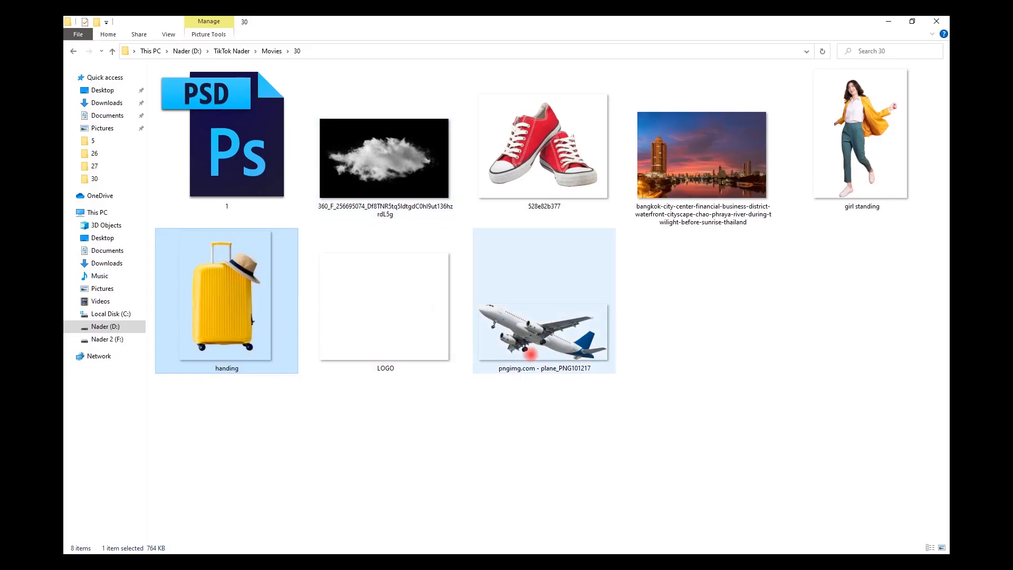
key("alt+Tab")
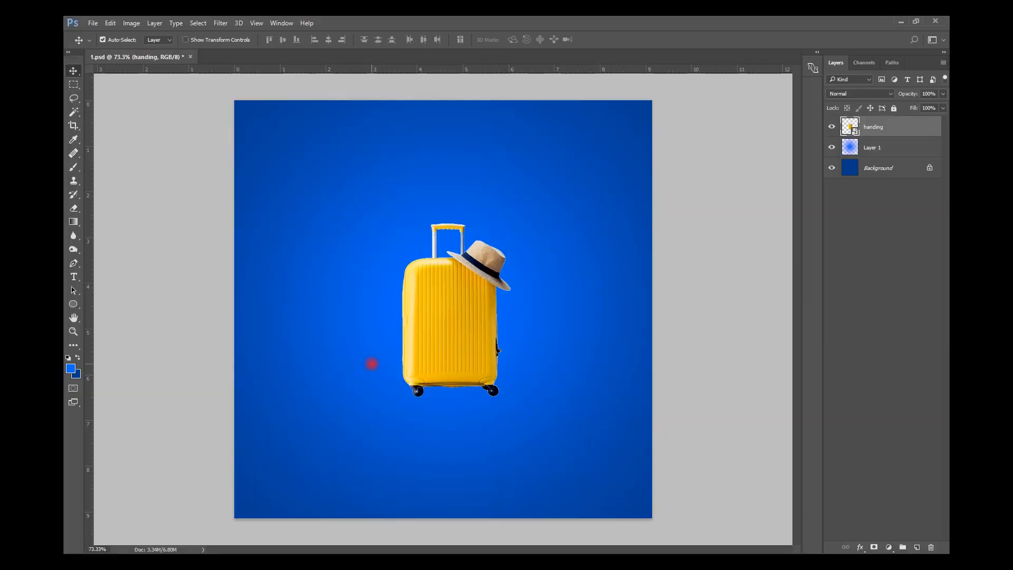
key("alt+Tab")
left_click_drag(565, 146, 547, 316)
key("alt+Tab")
left_click_drag(656, 144, 525, 287)
left_click_drag(496, 348, 493, 391)
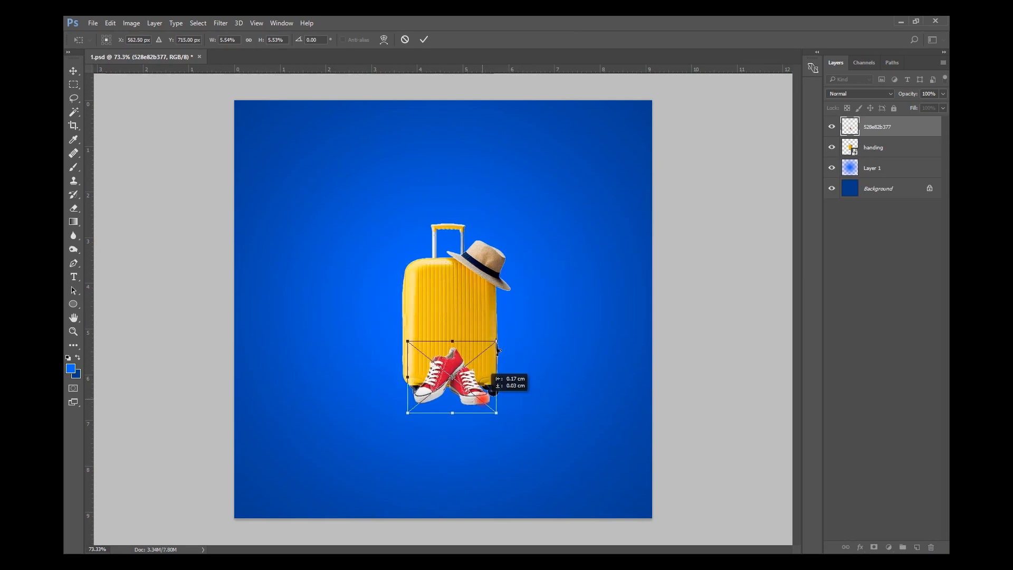
key("Return")
Step: Place the "girl standing" image, scaled to about 18%, slightly left of the suitcase
key("alt+Tab")
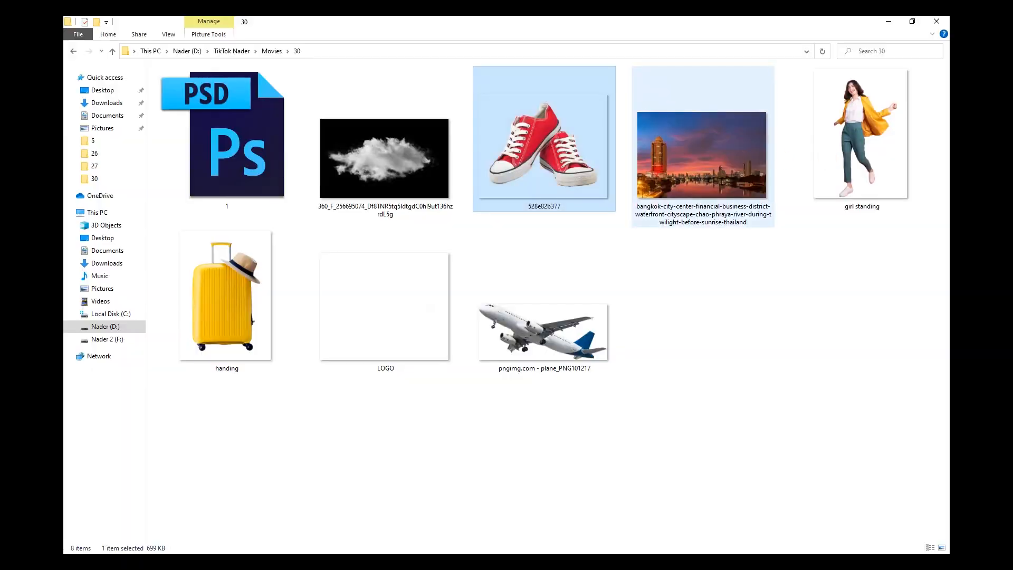
key("alt+Tab")
left_click_drag(861, 139, 369, 324)
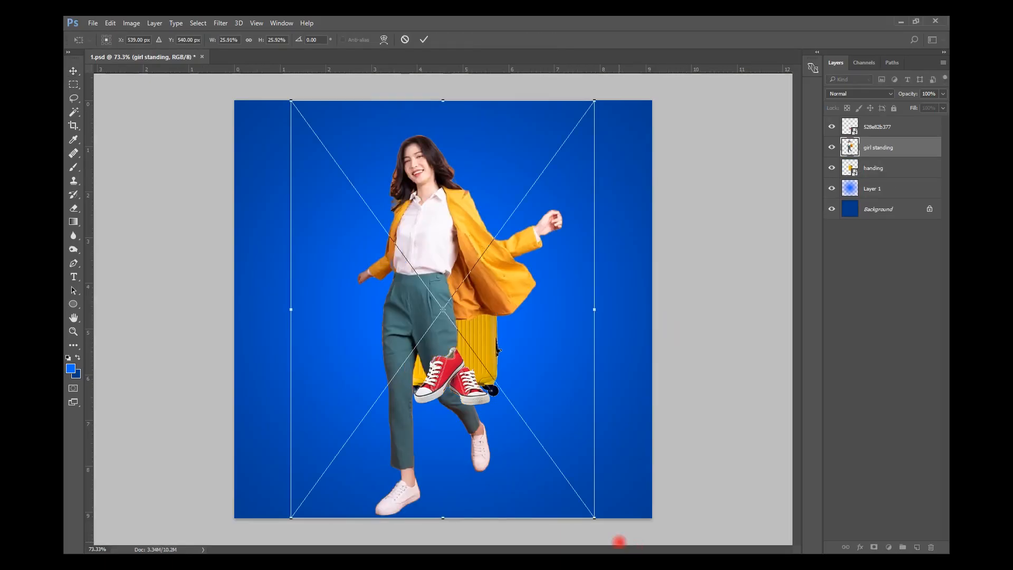
left_click_drag(593, 517, 548, 455)
left_click_drag(510, 426, 485, 403)
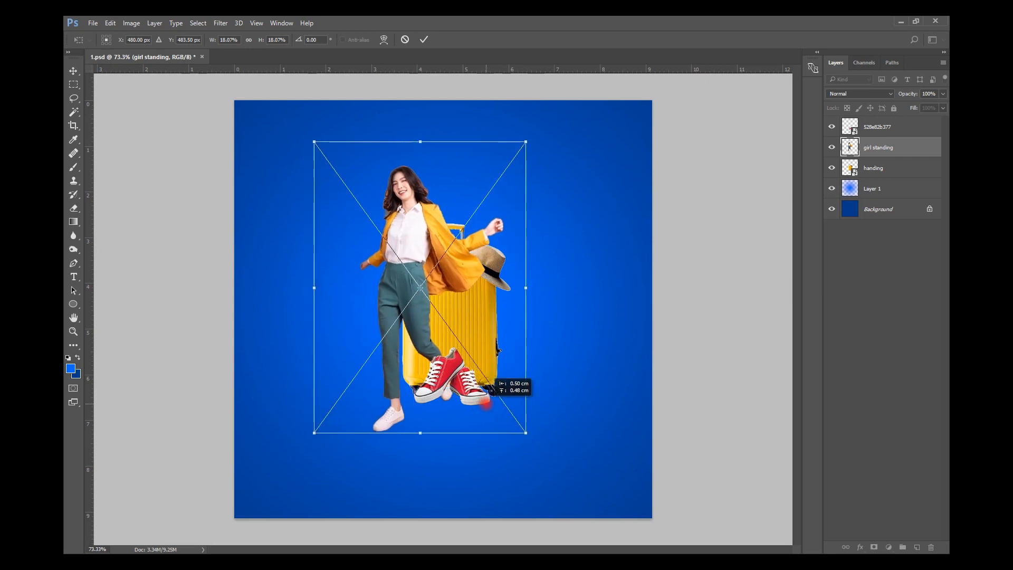
key("Return")
Step: Put the woman's layer beneath the suitcase layer and shift her left and slightly up
left_click_drag(881, 152, 882, 177)
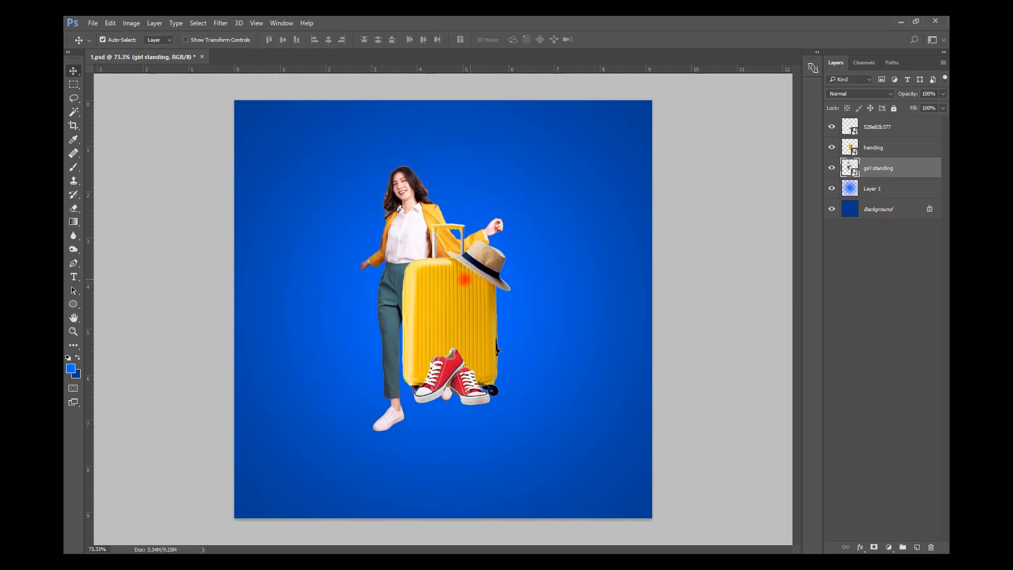
key("shift+Left")
key("shift+Left")
key("shift+Left")
key("shift+Left")
key("shift+Left")
key("shift+Up")
key("shift+Up")
key("shift+Up")
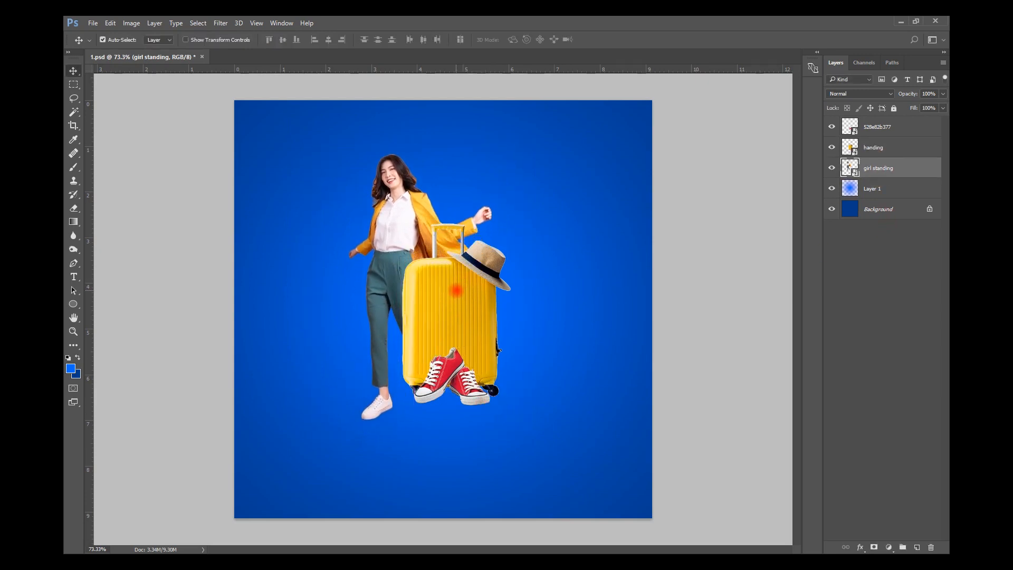
key("shift+Left")
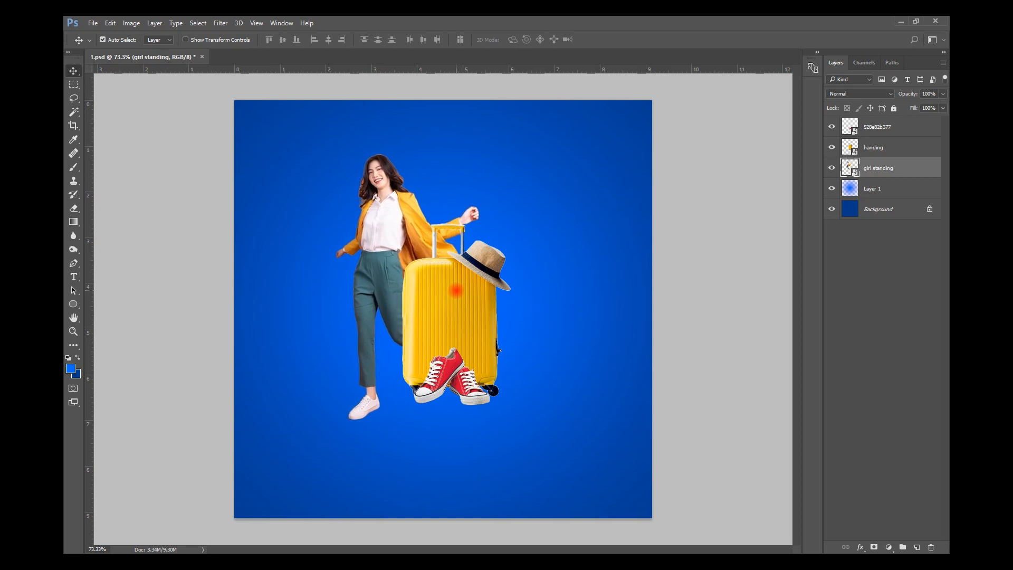
Step: Move the sneakers, suitcase and woman layers together right and slightly down to centre the group on the canvas
left_click(886, 127, "shift")
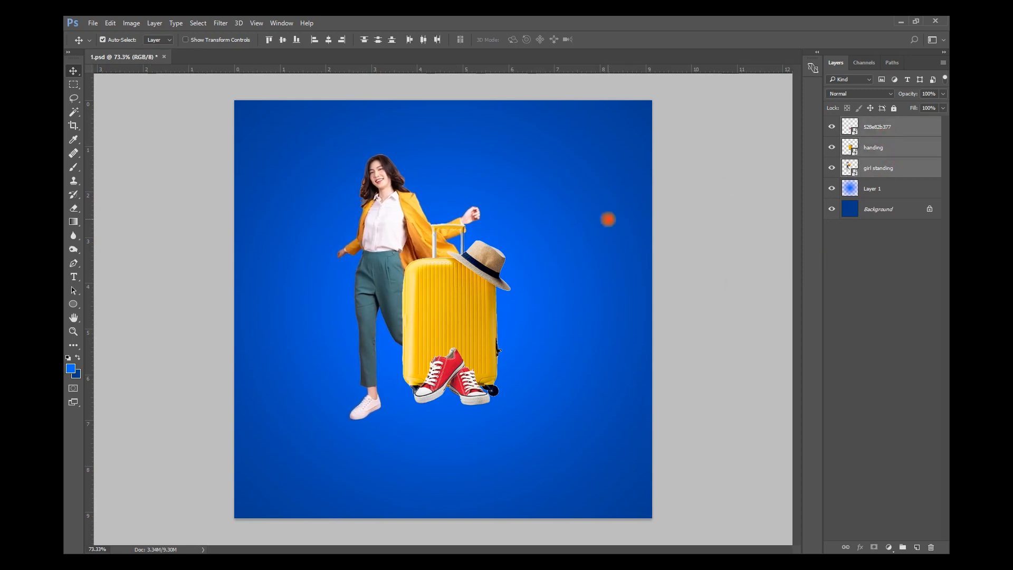
key("ctrl+t")
left_click_drag(466, 317, 488, 333)
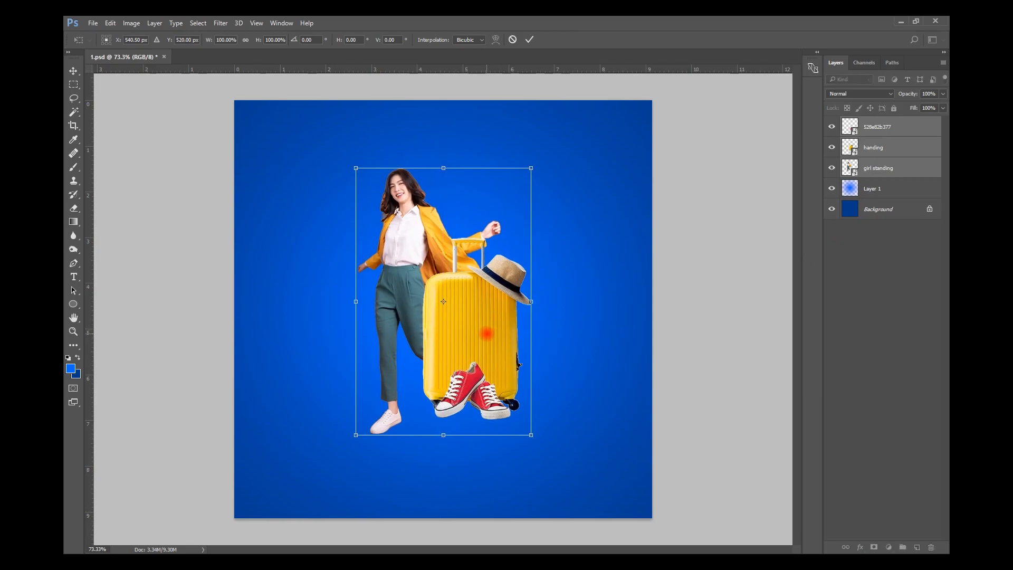
key("Return")
Step: Place the plane_PNG101217 image, flip it horizontally and shrink it in front of the woman's legs, beside the suitcase
key("alt+Tab")
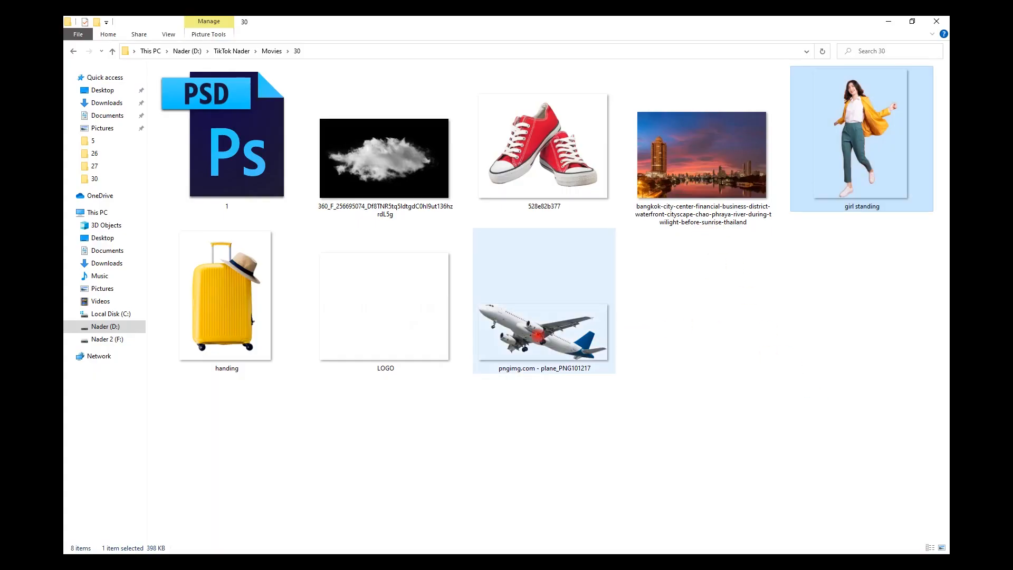
key("alt+Tab")
left_click_drag(538, 335, 416, 376)
right_click(453, 265)
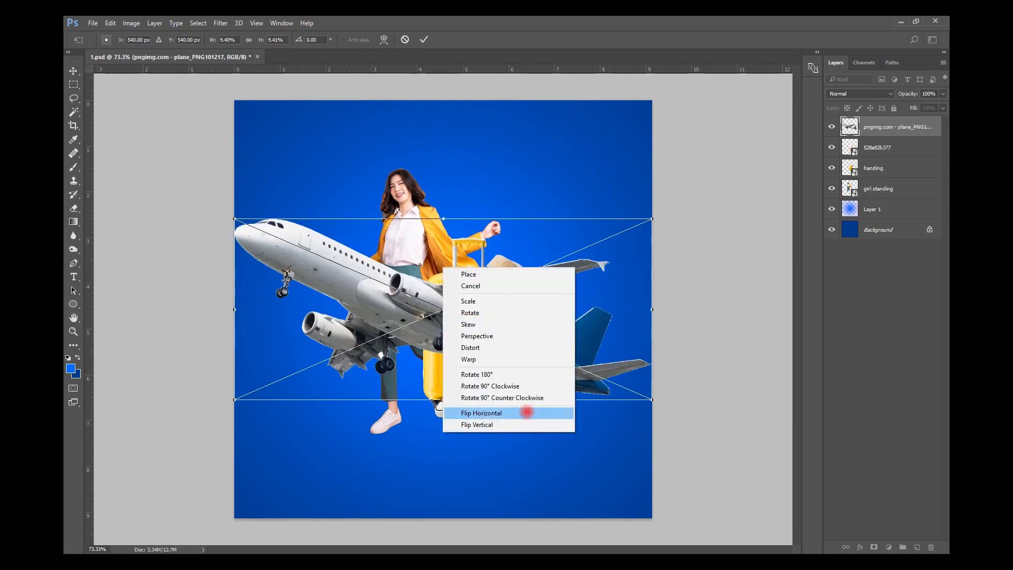
left_click(524, 410)
left_click_drag(652, 399, 411, 340)
key("Return")
scroll(553, 343, "up", 1)
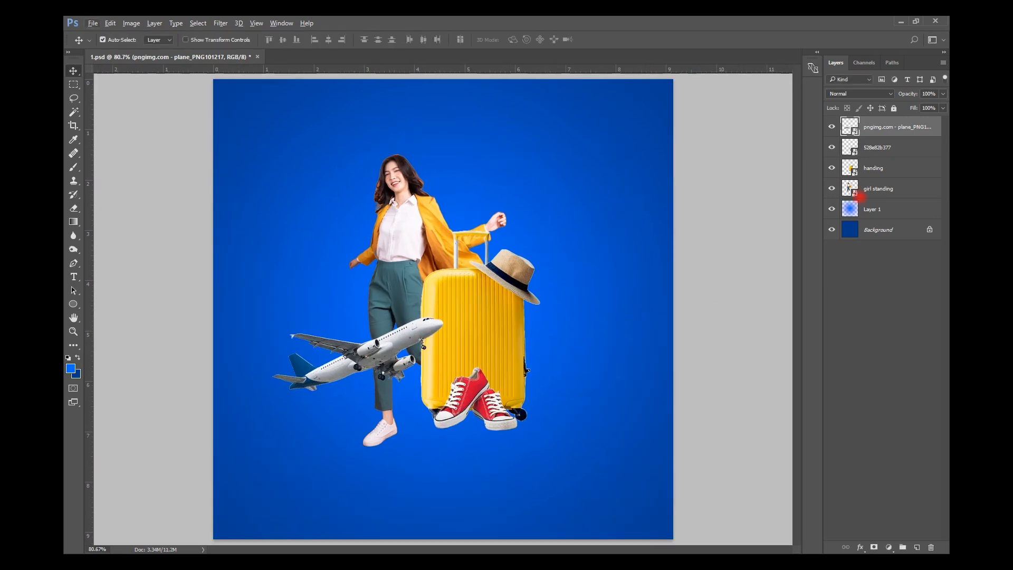
Step: Add a new empty layer directly above the blue glow layer, beneath the woman
left_click(881, 209)
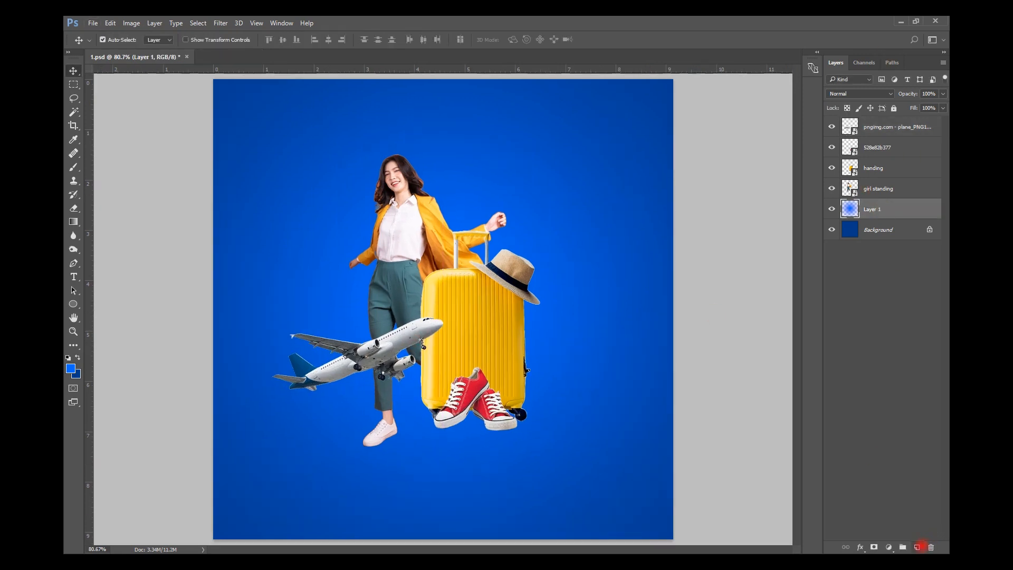
left_click(918, 547)
scroll(324, 454, "up", 5)
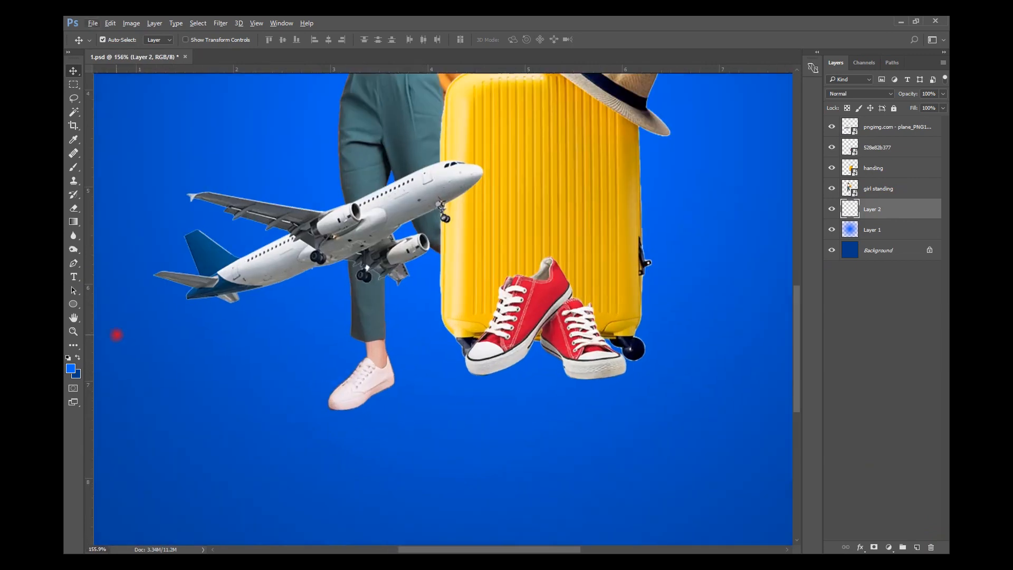
Step: Set up a flattened soft 150 px brush with 0% hardness, black as foreground colour and 10% flow
left_click(74, 167)
left_click(67, 357)
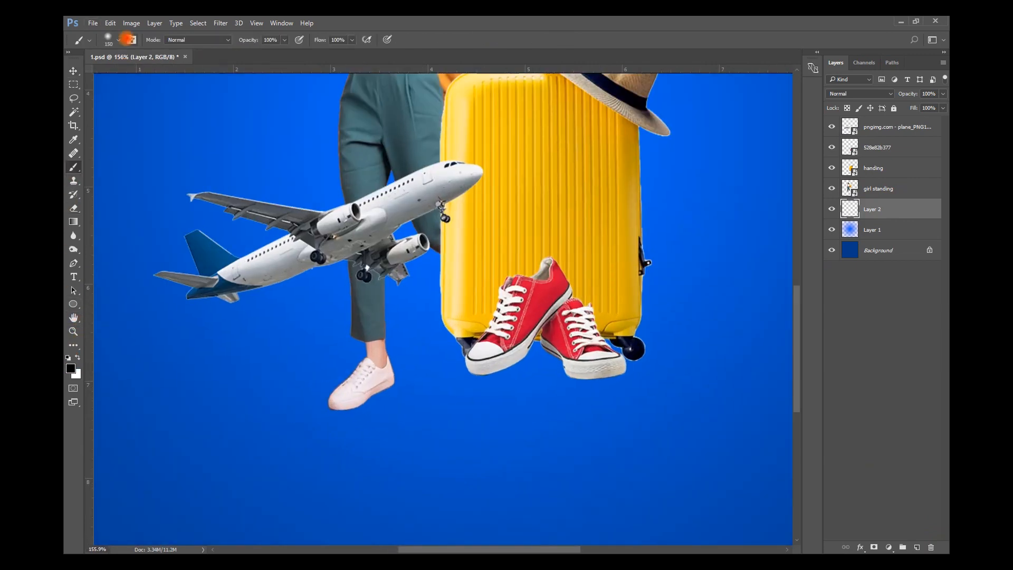
left_click(107, 39)
left_click(101, 117)
left_click(122, 124)
left_click(342, 42)
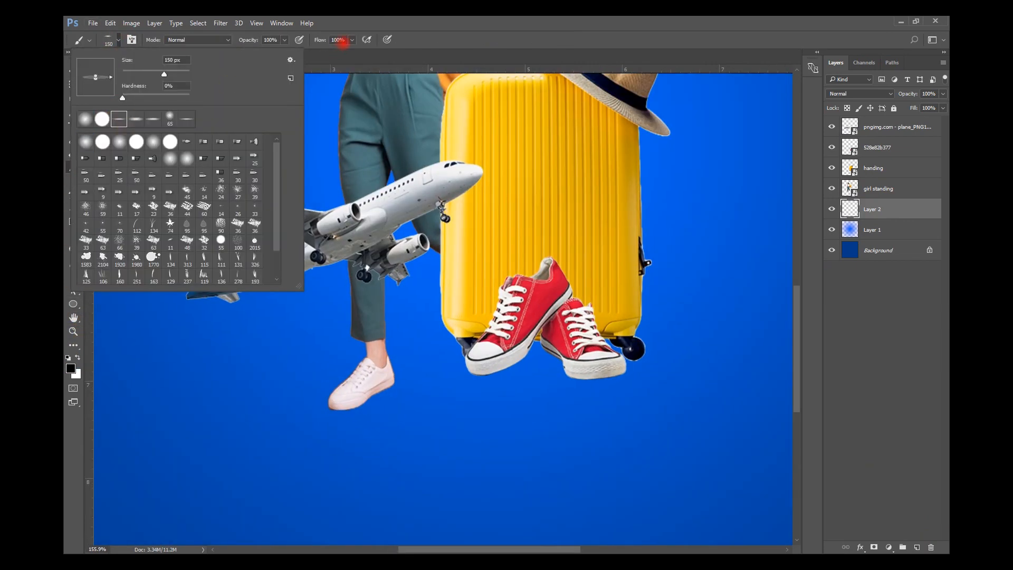
left_click(356, 40)
left_click(354, 40)
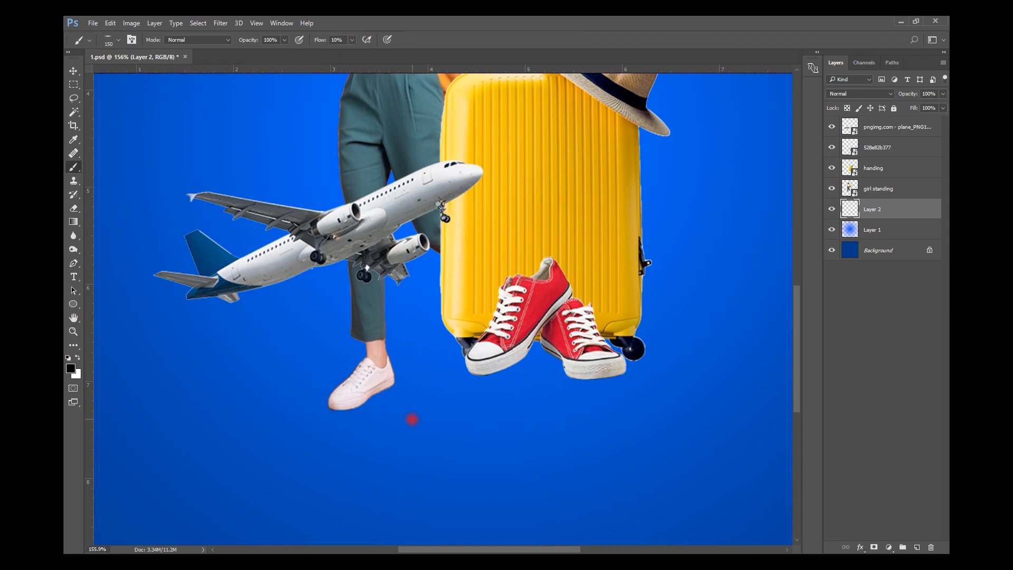
Step: Paint a soft black ground shadow beneath the woman's white shoe, stretching toward the suitcase
scroll(412, 420, "up", 5, "alt")
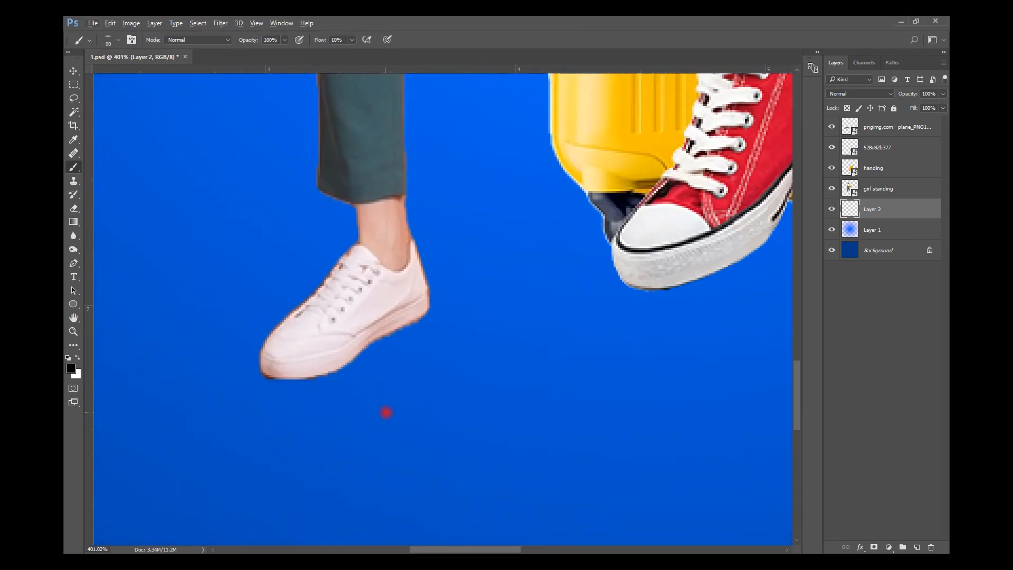
scroll(337, 400, "up", 3, "alt")
mouse_move(301, 369)
left_mouse_down()
mouse_move(363, 356)
mouse_move(321, 370)
mouse_move(372, 312)
mouse_move(393, 308)
mouse_move(372, 325)
mouse_move(410, 336)
left_mouse_up()
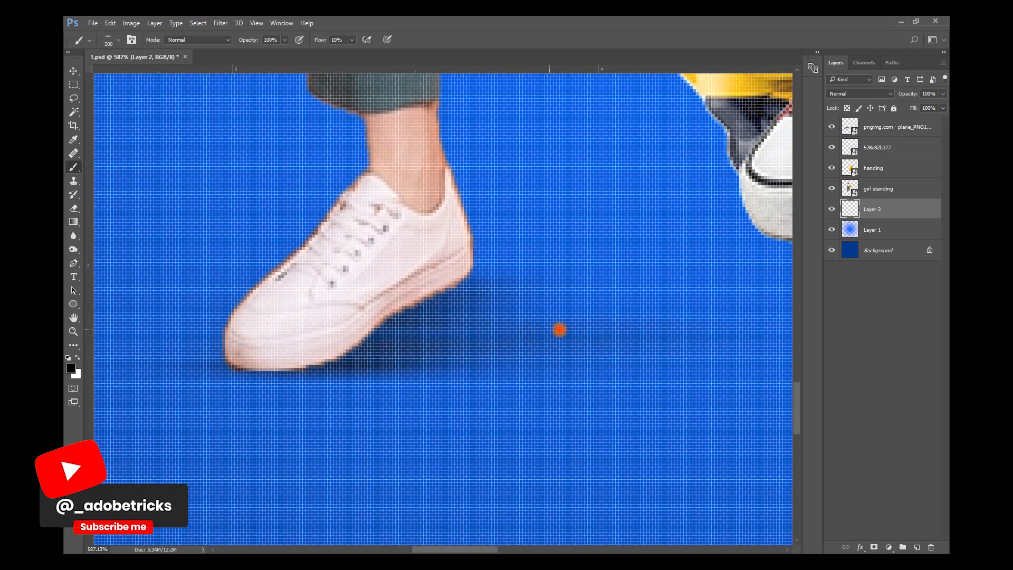
key("ctrl+0")
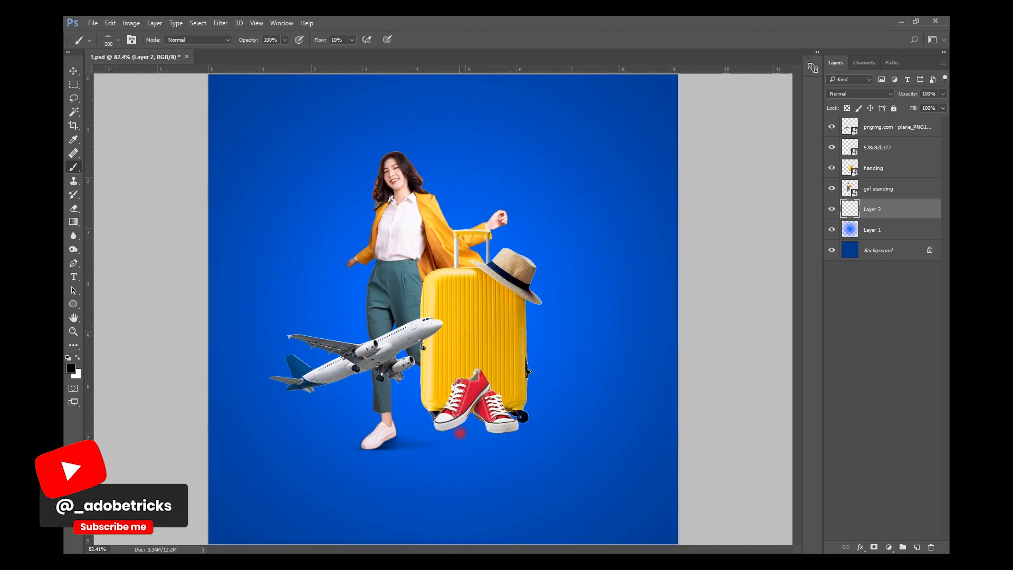
Step: Add a new empty layer directly above the woman's shoe shadow layer and set the brush size to 100 px
scroll(485, 429, "up", 5)
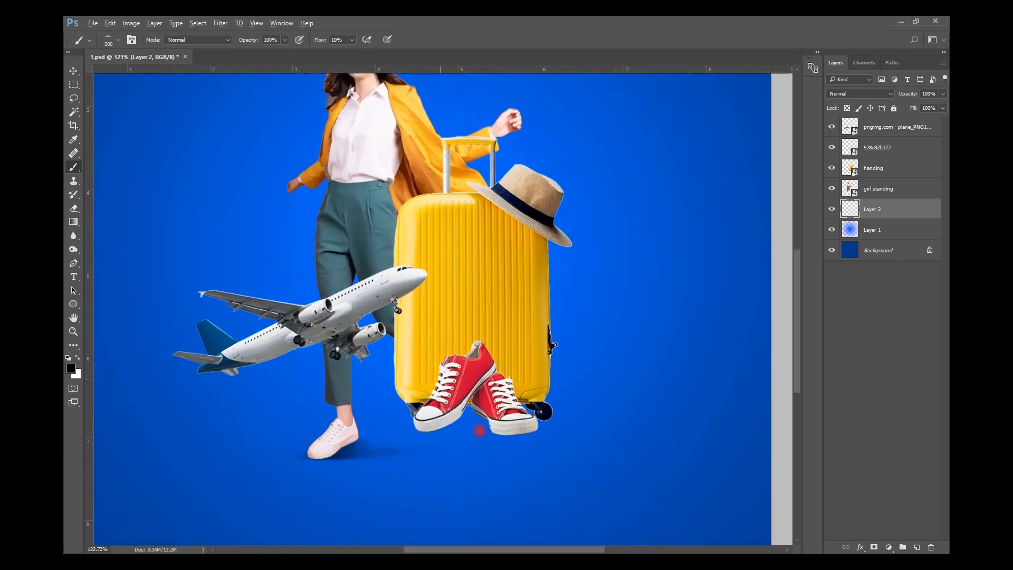
left_click(917, 547)
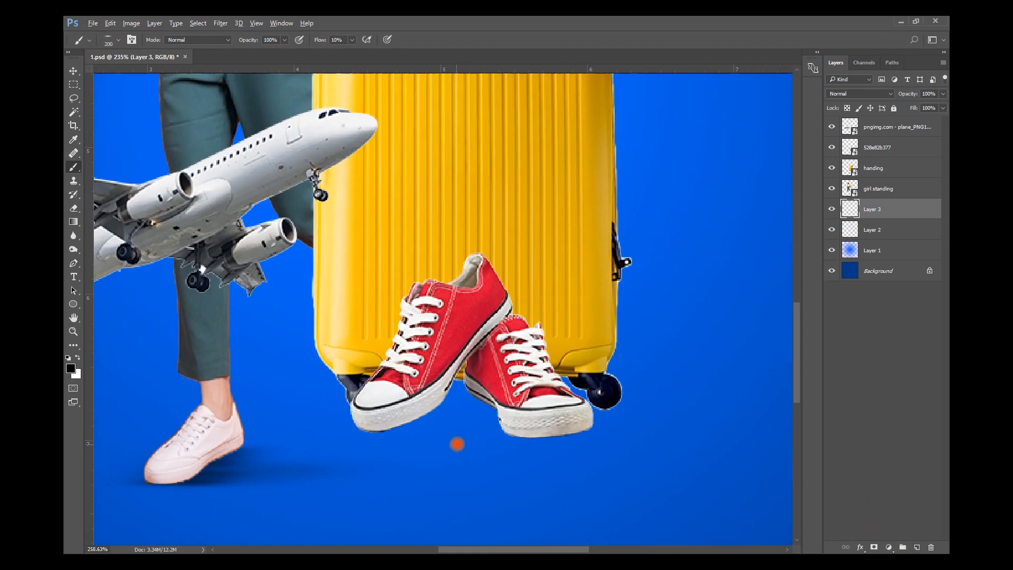
scroll(539, 439, "up", 3)
left_click(568, 421)
left_click(304, 387)
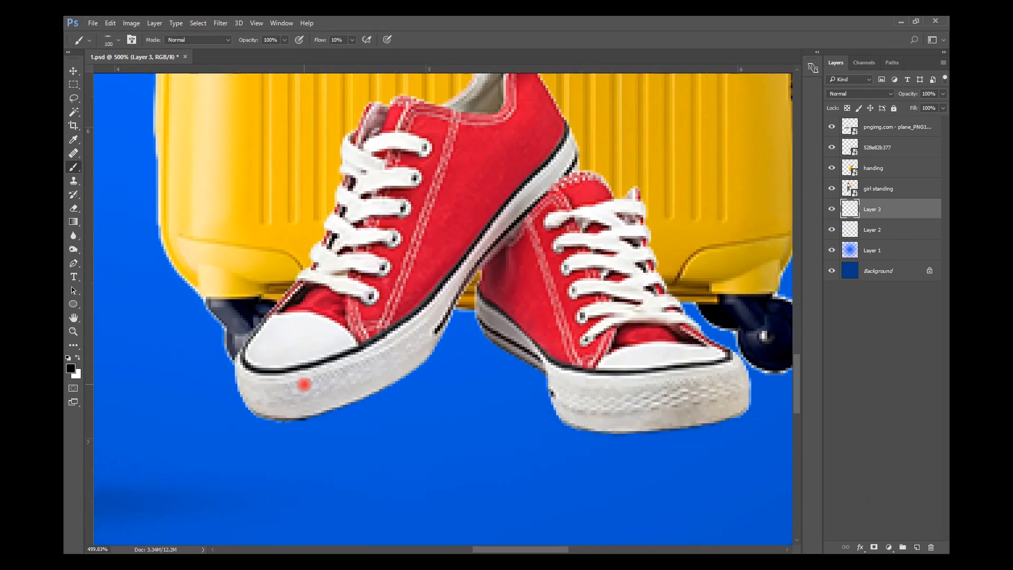
Step: Paint soft black ground shadows beneath both red sneakers, including the gap between them
scroll(304, 385, "up", 2)
mouse_move(283, 418)
left_mouse_down()
mouse_move(463, 391)
mouse_move(452, 397)
mouse_move(572, 339)
left_mouse_up()
left_click_drag(479, 550, 525, 550)
left_click(420, 433)
left_click(416, 436)
left_click(393, 401)
left_click(364, 375)
key("ctrl+0")
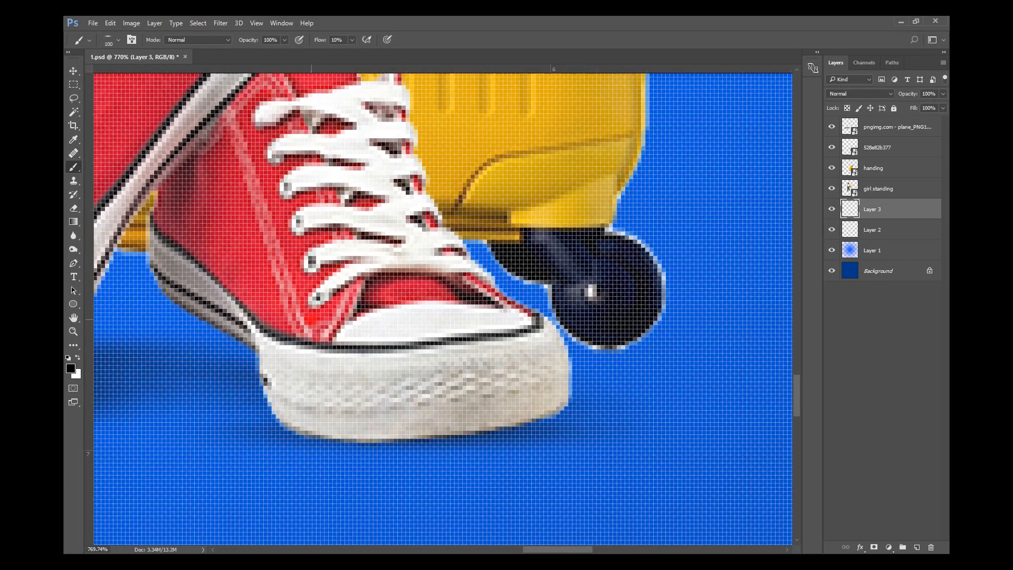
Step: Add another new layer and paint a soft black ground shadow beneath the suitcase wheels with a 200 px brush
scroll(506, 425, "up", 5)
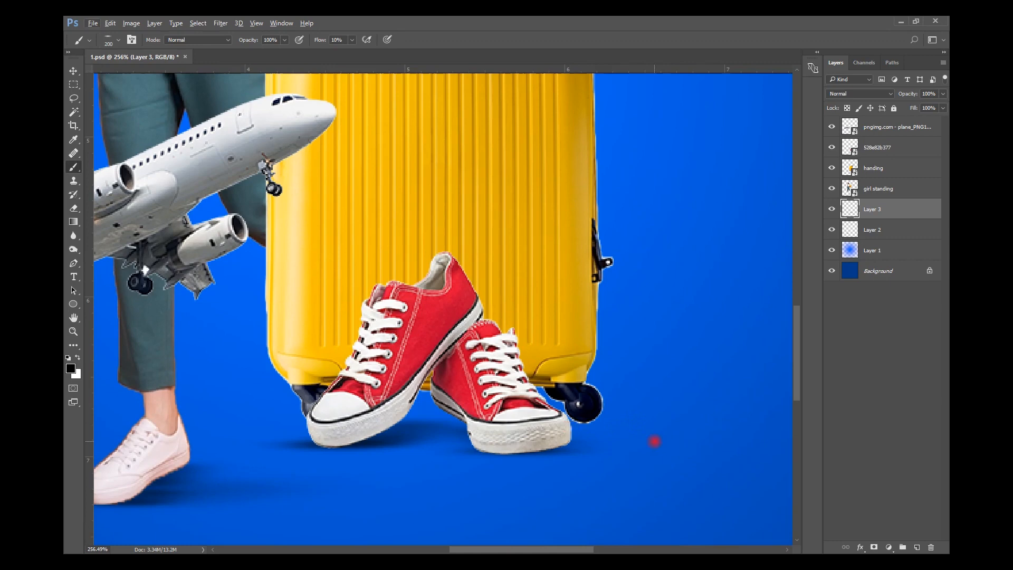
left_click(917, 547)
scroll(549, 422, "up", 2)
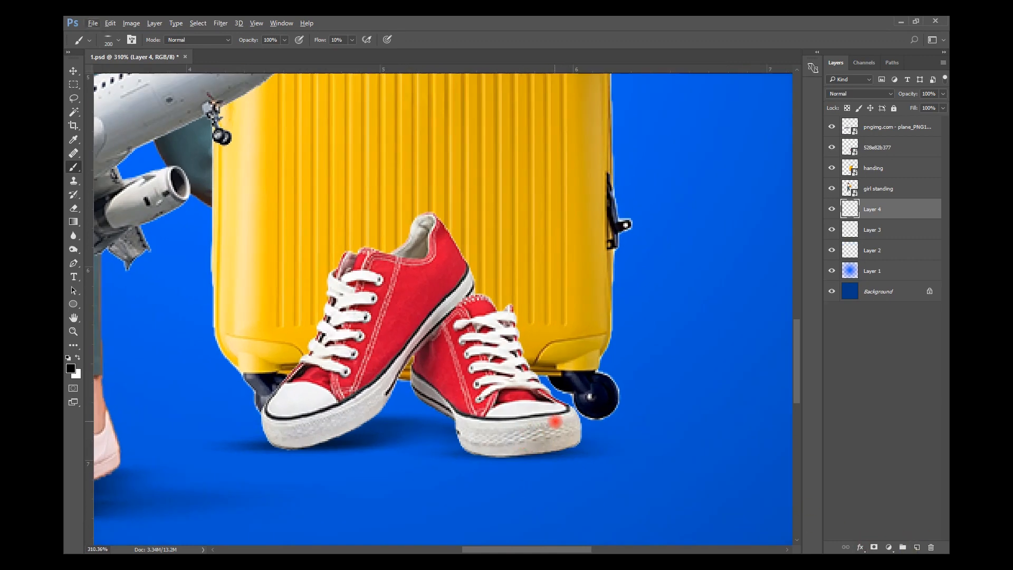
mouse_move(314, 399)
left_mouse_down()
mouse_move(340, 412)
mouse_move(447, 397)
mouse_move(528, 415)
left_mouse_up()
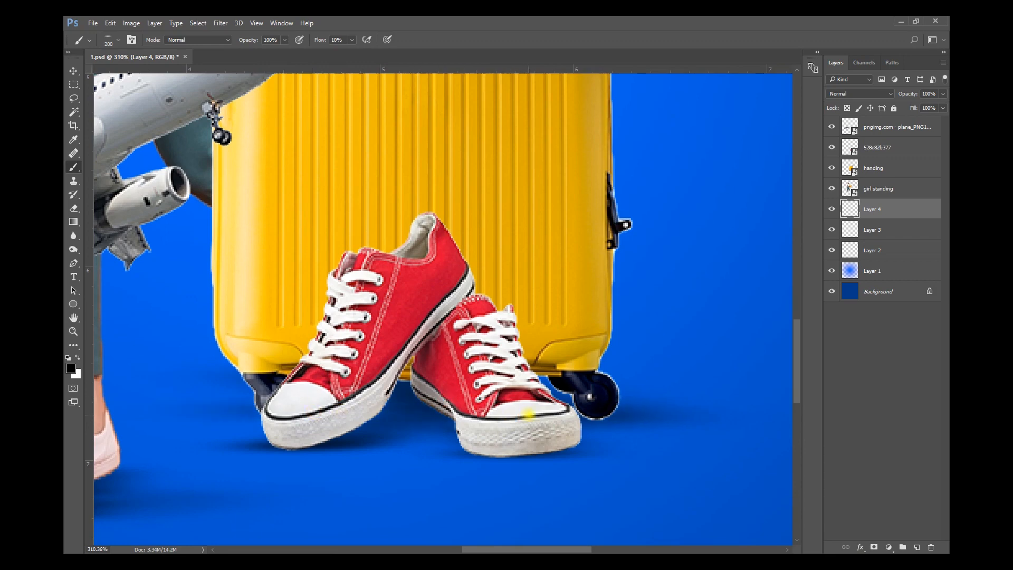
key("ctrl+0")
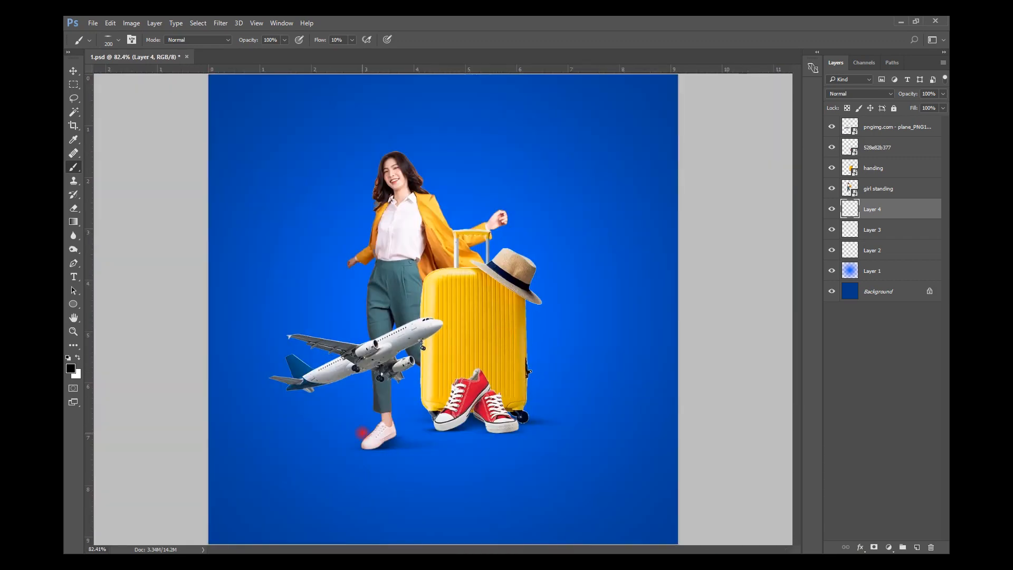
Step: Place the white cloud image from folder 30 into the poster and put its layer at the top of the stack
key("v")
key("alt")
key("alt+Tab")
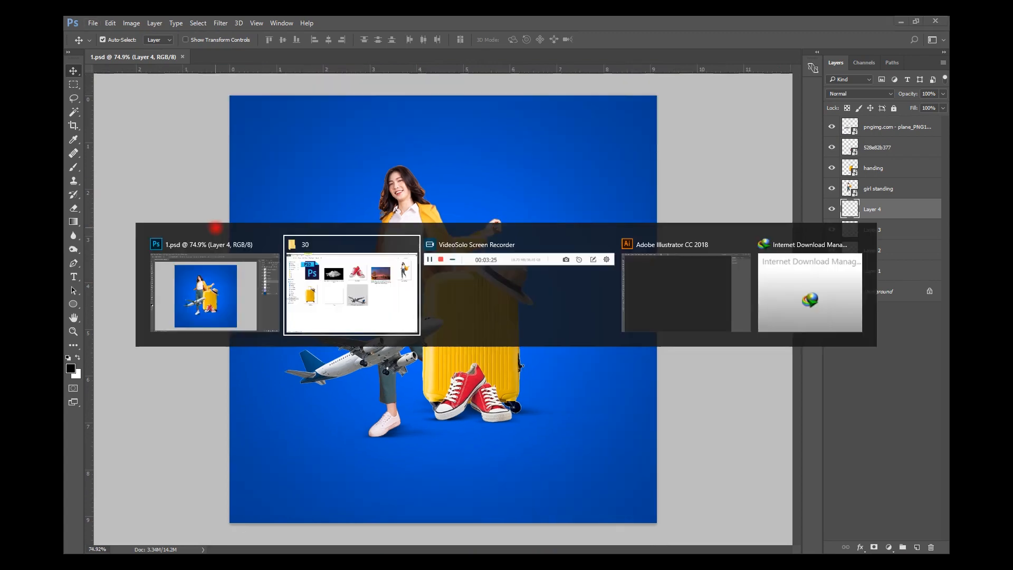
left_click_drag(385, 158, 583, 220)
key("Return")
left_click_drag(879, 209, 887, 122)
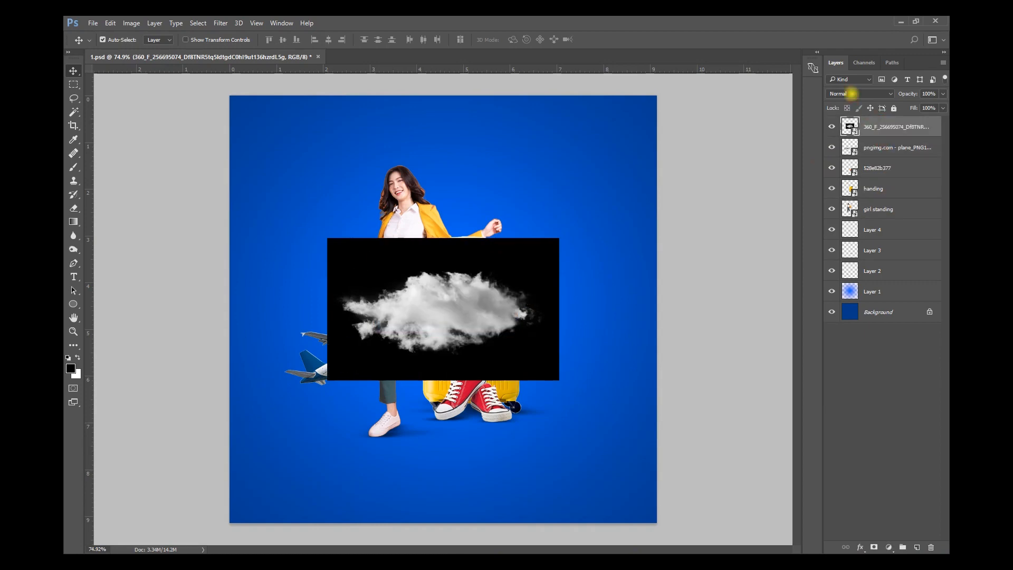
Step: Set the cloud's blend mode to Screen, put its layer beneath the woman, and position it behind her raised hand and the hat
left_click(852, 93)
left_click_drag(870, 129, 888, 218)
key("ctrl+t")
left_click_drag(502, 323, 587, 272)
key("Return")
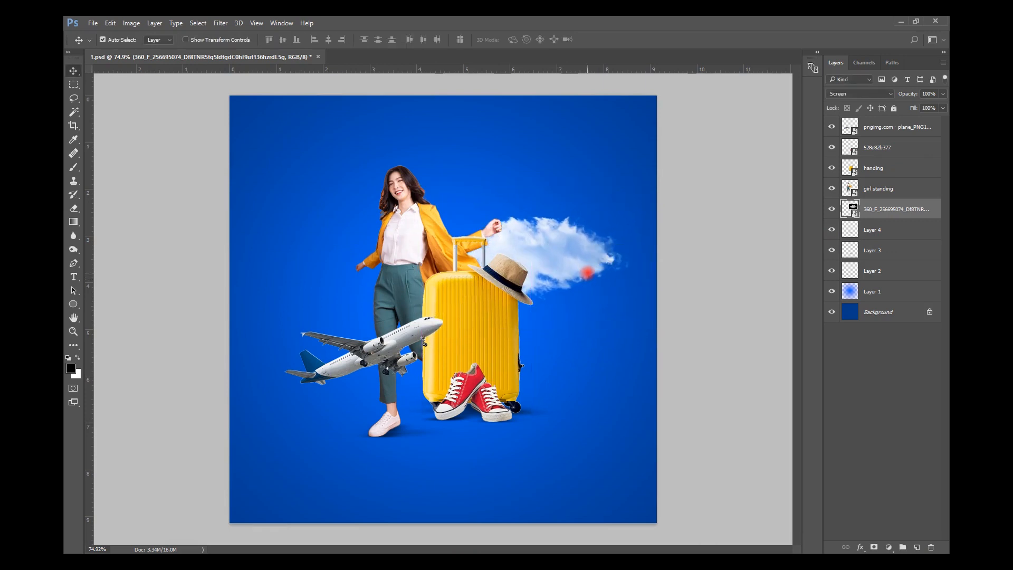
Step: Duplicate the cloud, flip it horizontally, shrink it to about 91% behind the plane, and nudge the original cloud slightly left
key("ctrl+j")
key("ctrl+t")
right_click(581, 234)
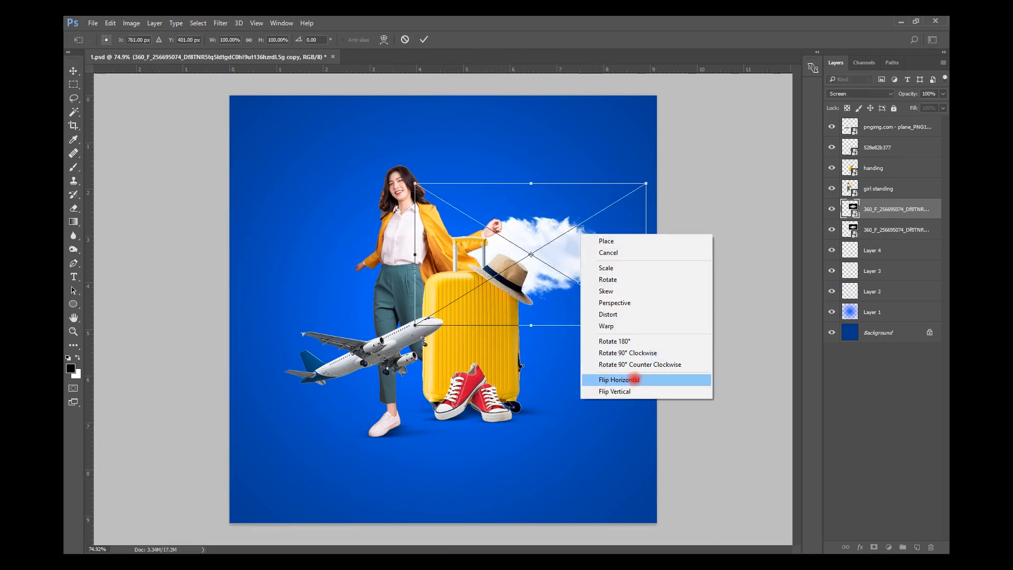
left_click(635, 380)
left_click_drag(634, 291, 467, 362)
left_click_drag(479, 396, 469, 390)
left_click_drag(417, 370, 425, 375)
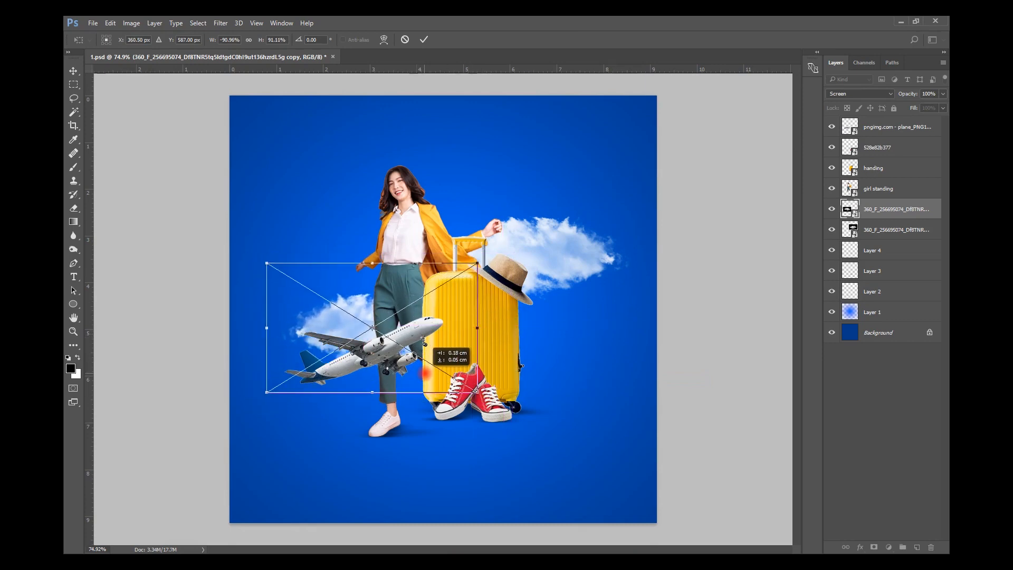
key("Return")
scroll(425, 373, "up", 1)
left_click_drag(532, 260, 524, 258)
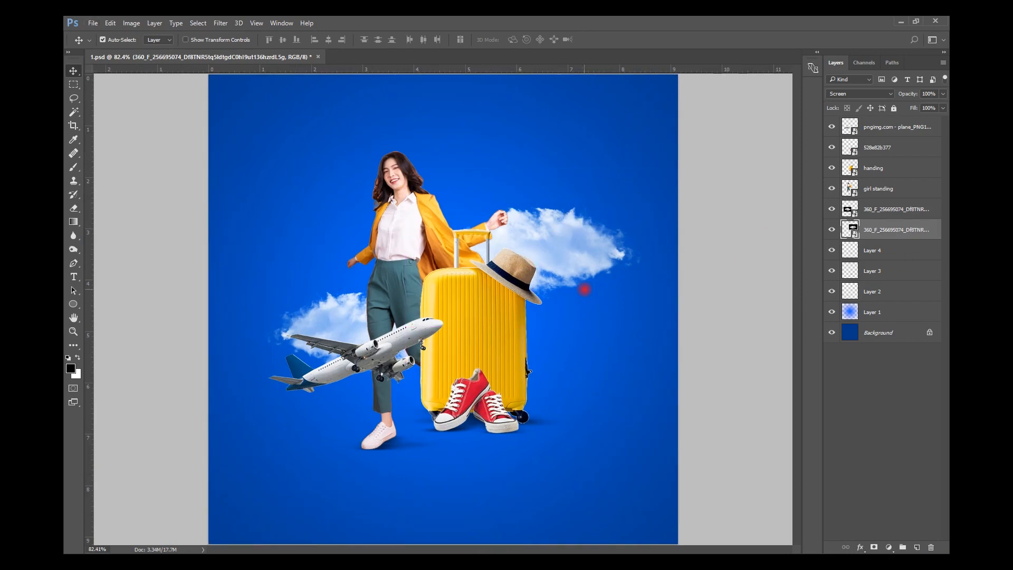
Step: Add a new layer beneath both clouds and set up a soft 200 px brush with white foreground and 100% flow
left_click(920, 543)
left_click_drag(879, 231, 877, 256)
left_click(74, 167)
left_click(110, 39)
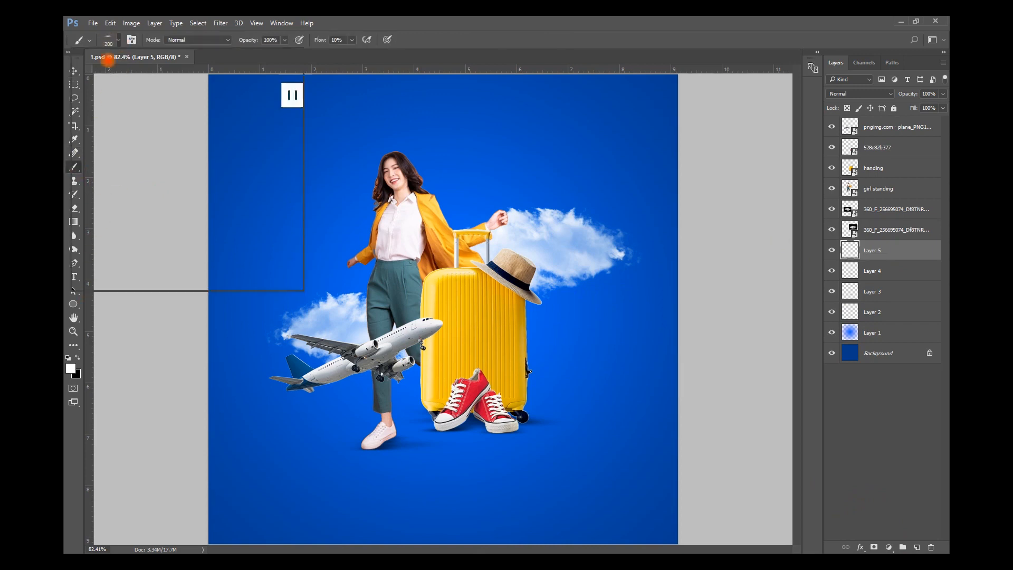
left_click(338, 41)
left_click(352, 40)
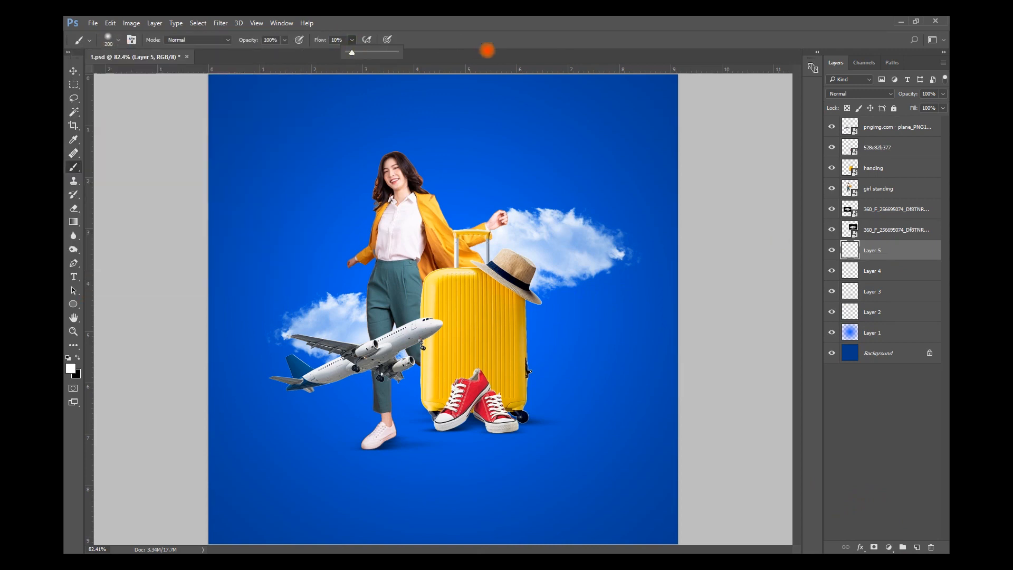
left_click(422, 48)
Step: Dab a soft white glow behind the woman and enlarge it to about 182%
left_click(423, 252)
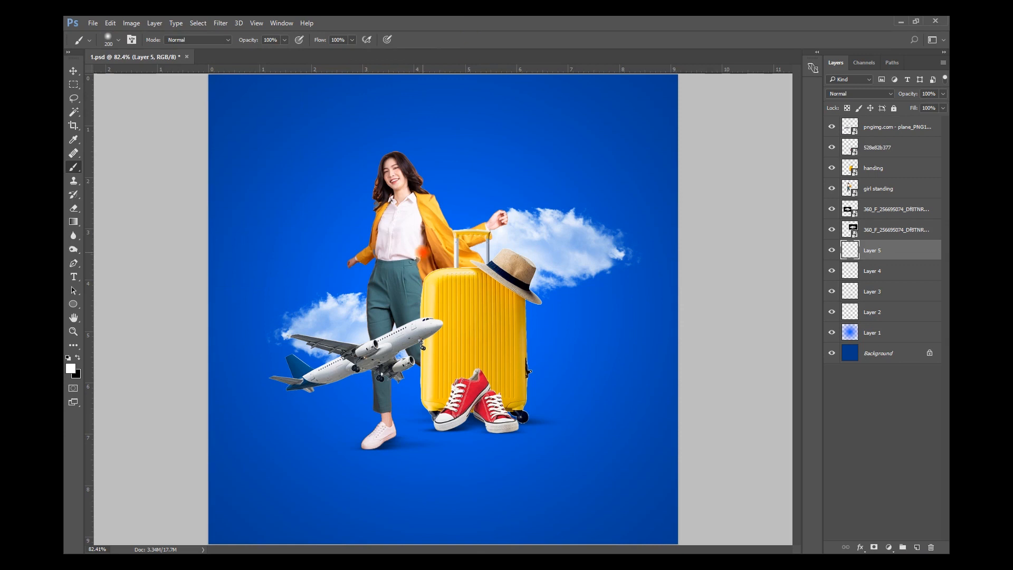
left_click(384, 276)
key("ctrl+t")
left_click_drag(455, 350, 548, 426)
left_click_drag(469, 336, 491, 361)
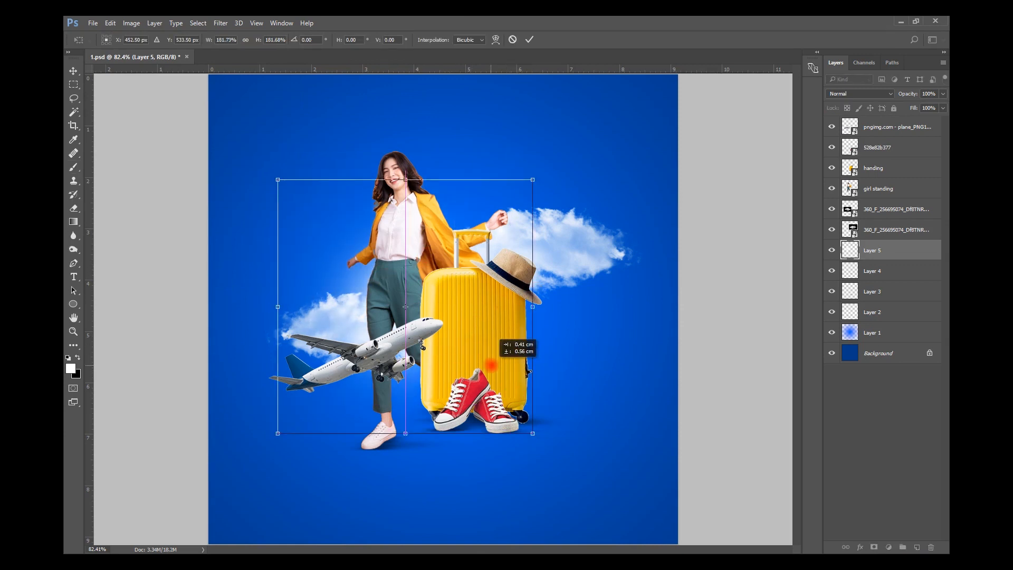
key("b")
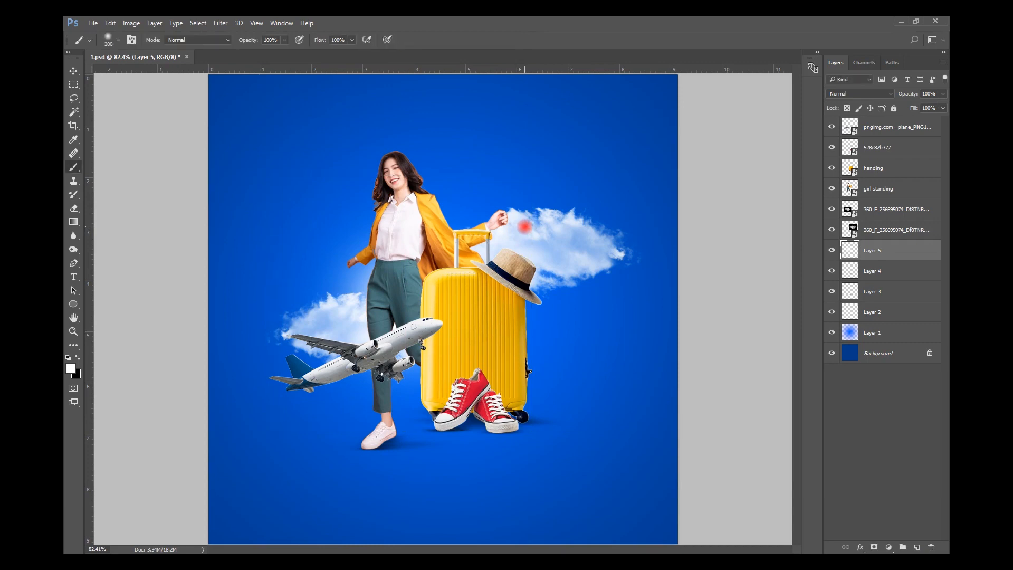
Step: Duplicate the white glow and move the copy behind the woman's raised hand and the suitcase handle
key("ctrl+j")
key("ctrl+t")
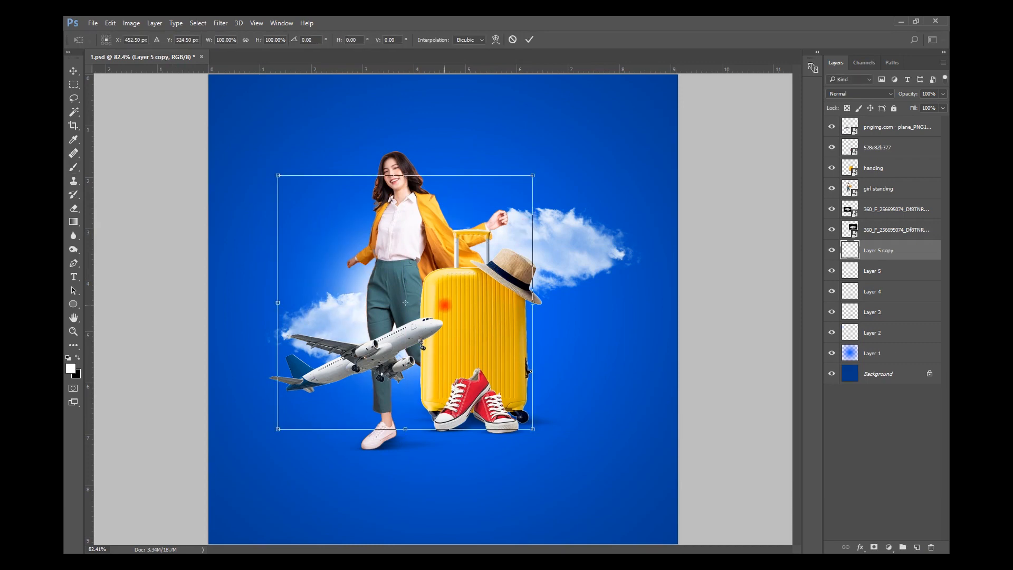
left_click_drag(422, 352, 480, 335)
key("b")
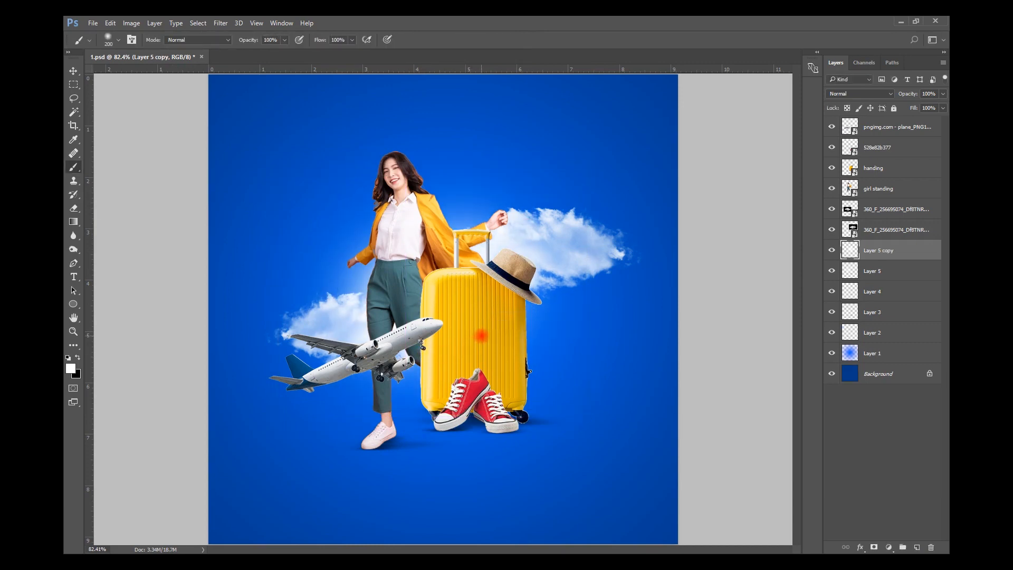
Step: Duplicate the glow again and position the second copy behind the suitcase's right side
key("ctrl+j")
key("ctrl+t")
mouse_move(512, 304)
left_mouse_down()
mouse_move(524, 316)
mouse_move(517, 312)
left_mouse_up()
key("Return")
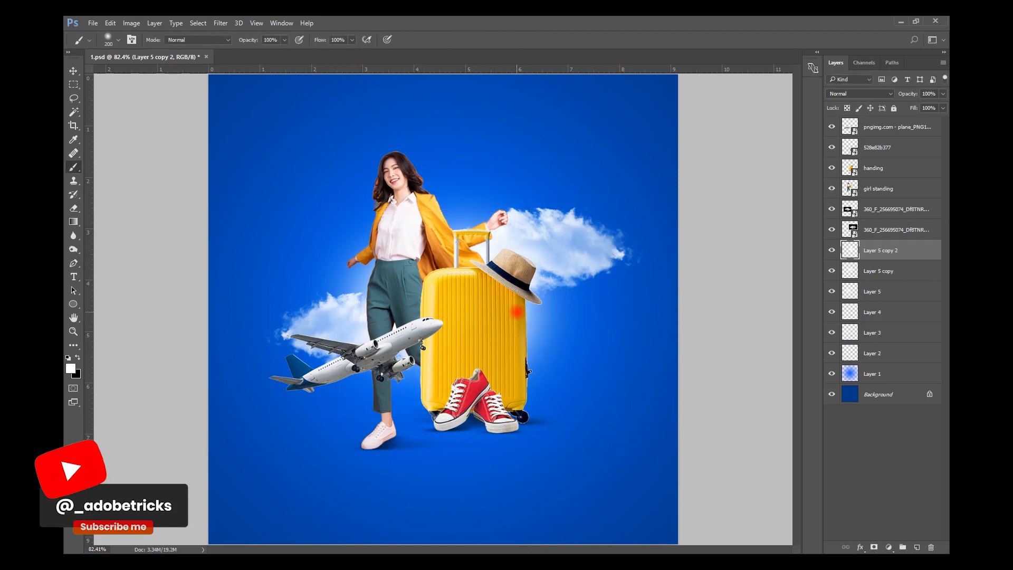
Step: Place the Bangkok city-center twilight photo from folder 30 into the poster
key("v")
key("ctrl+minus")
key("alt+Tab")
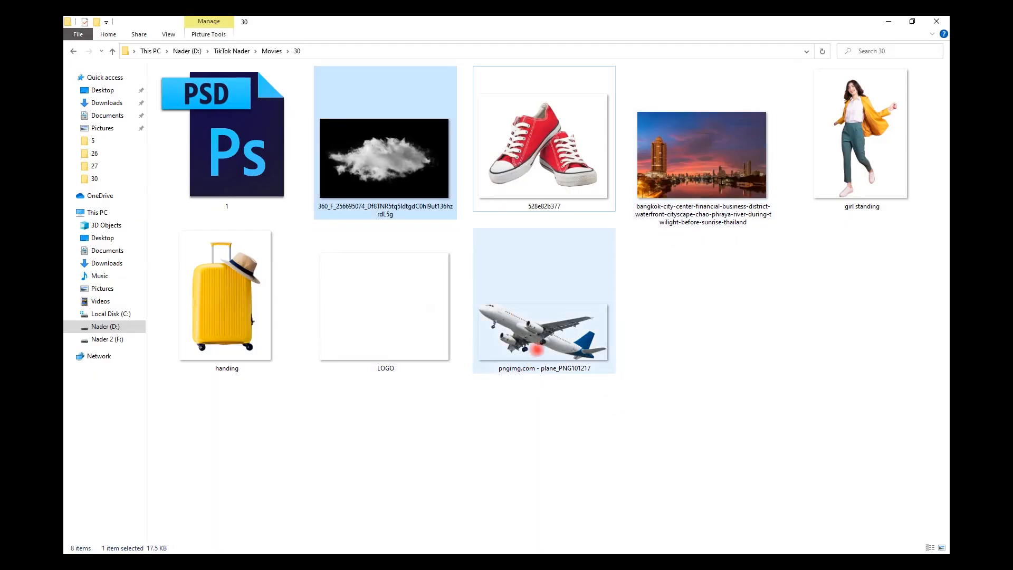
left_click_drag(701, 158, 695, 232)
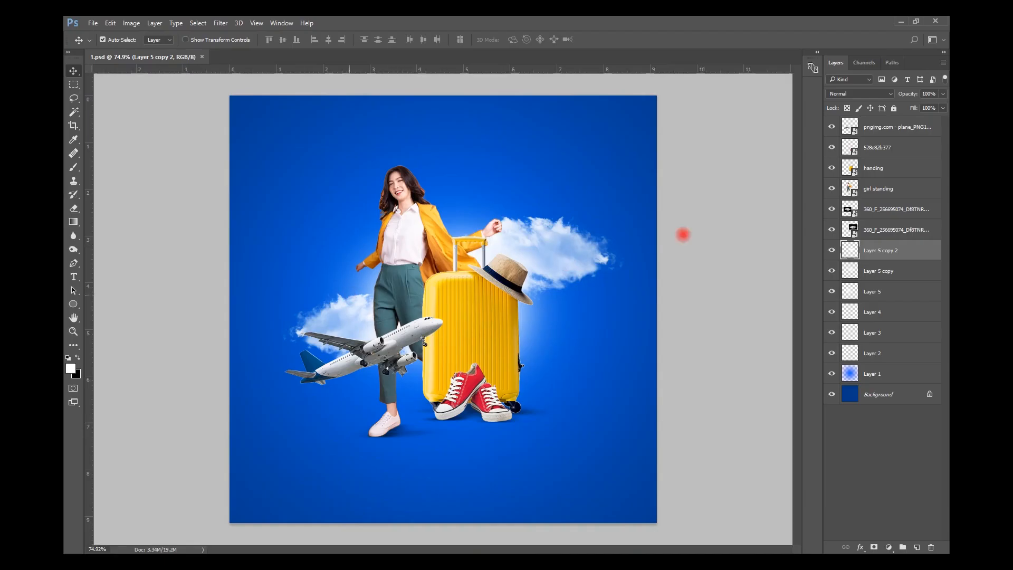
key("ctrl+t")
key("Return")
Step: Move the cityscape layer directly above the blue glow layer and enlarge it to cover the whole canvas
left_click_drag(880, 261, 886, 361)
key("ctrl+t")
left_click_drag(662, 461, 764, 536)
key("Return")
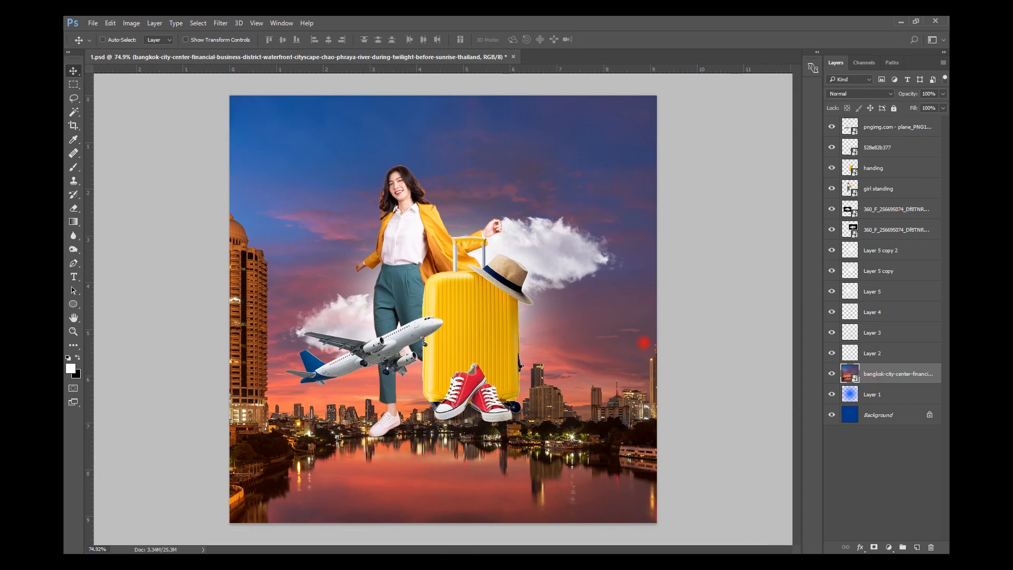
key("ctrl+z")
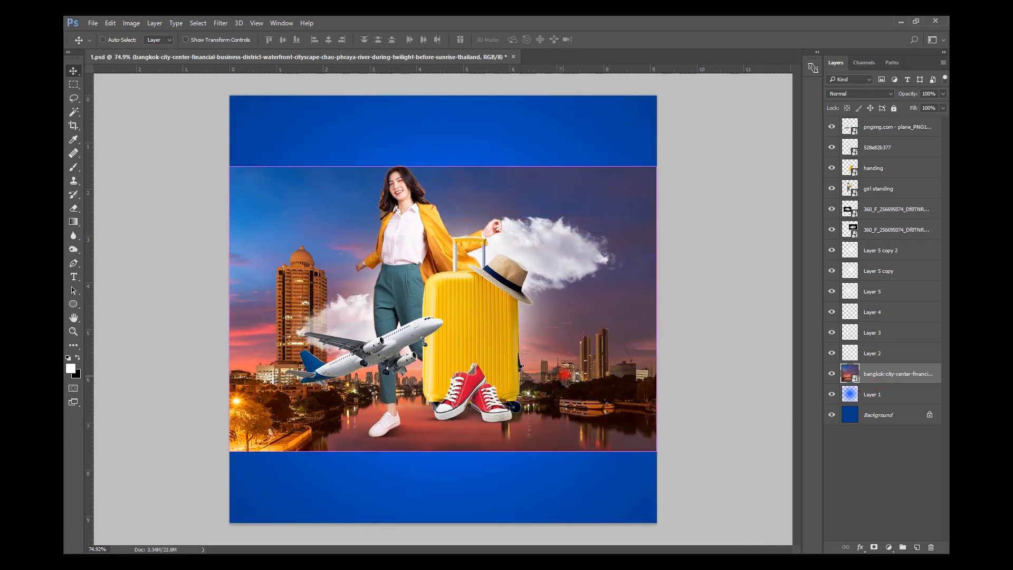
key("ctrl+z")
scroll(396, 257, "down", 1)
scroll(396, 257, "up", 2)
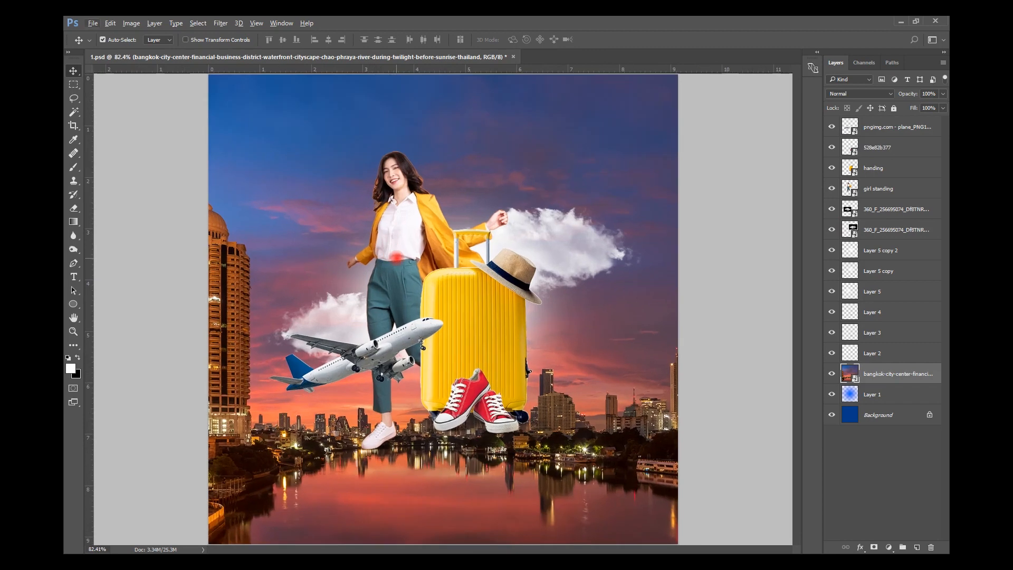
Step: Blend the cityscape into the blue background with Multiply mode at 50% opacity
key("2")
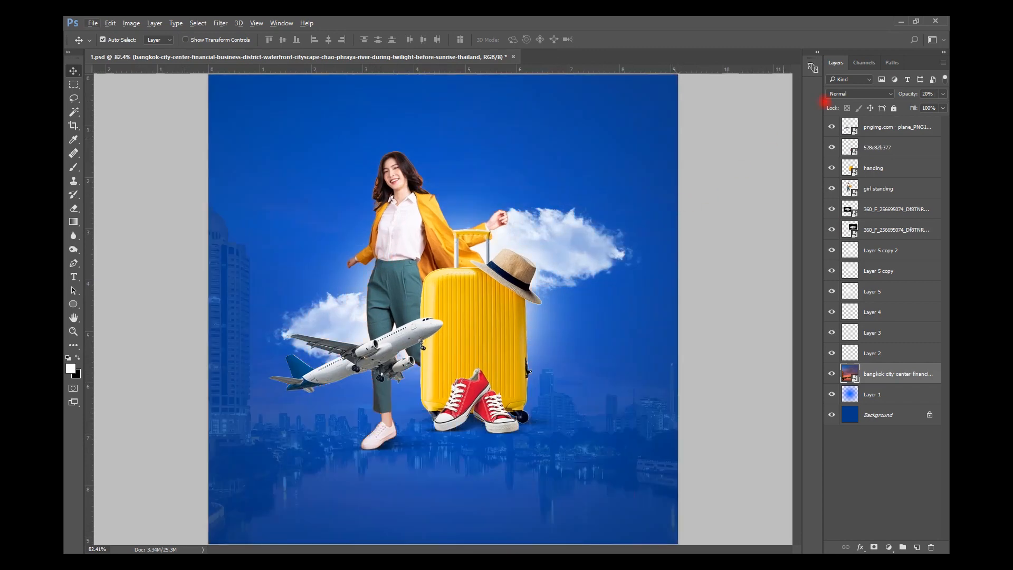
left_click(861, 94)
left_click(844, 129)
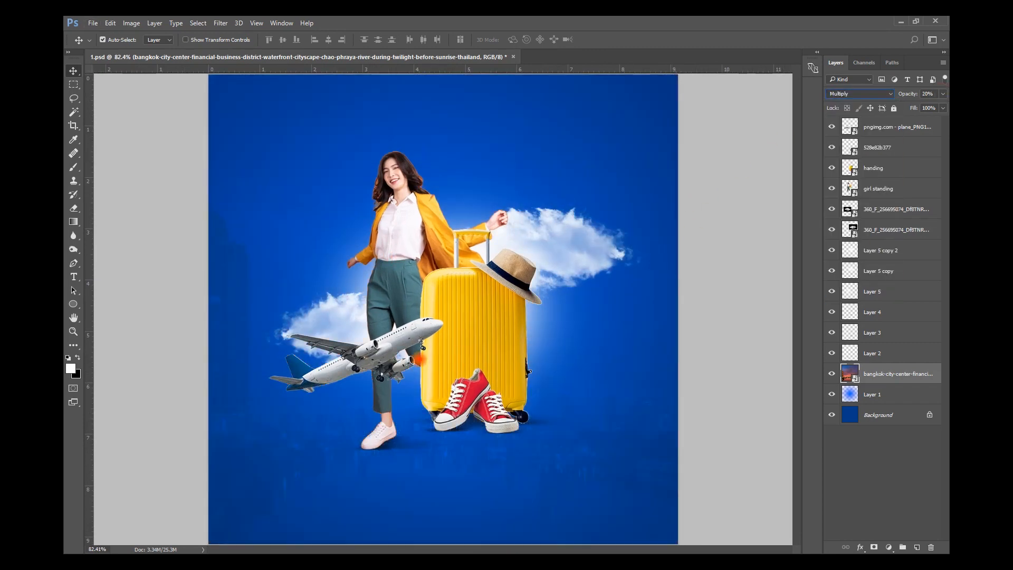
scroll(419, 354, "up", 1)
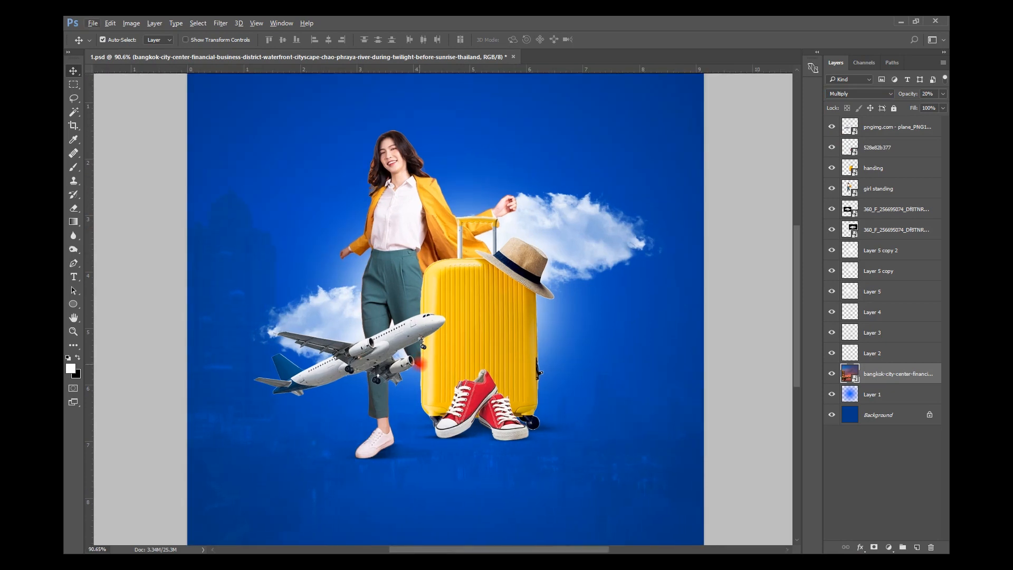
key("5")
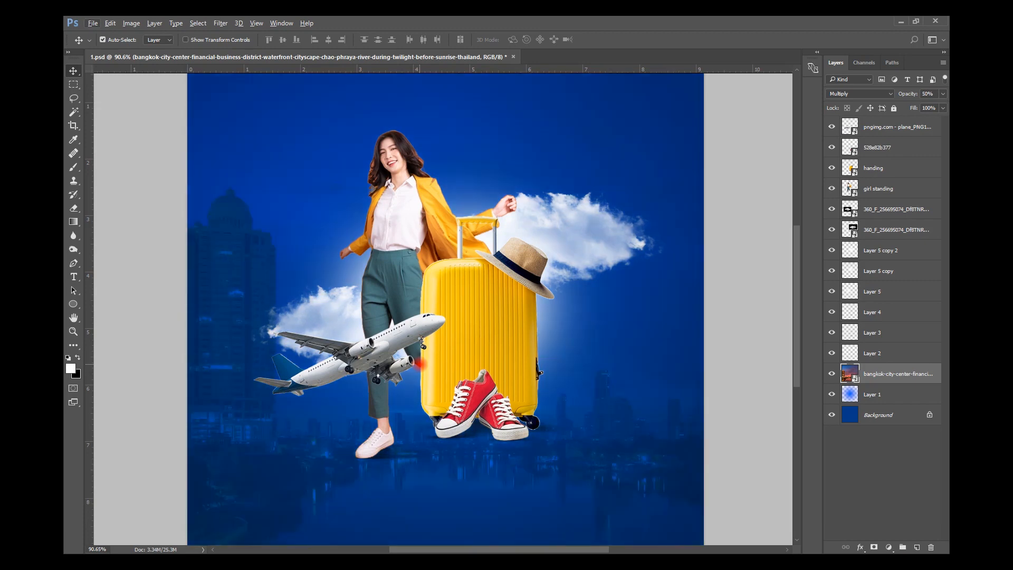
key("ctrl+0")
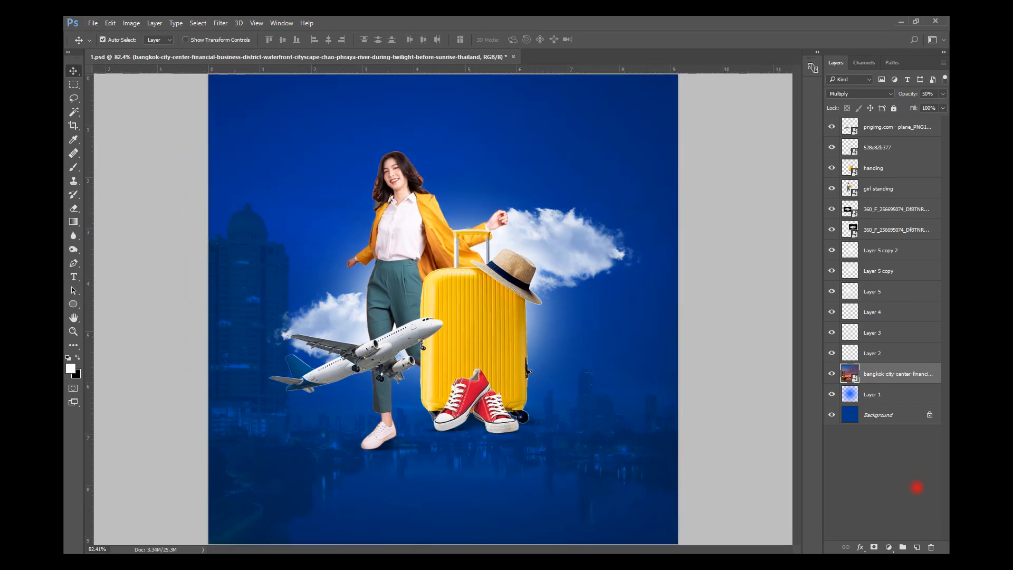
Step: Add a layer mask to the cityscape and fade its lower part and sides with a large soft black brush at 10% flow
left_click(872, 547)
scroll(712, 343, "down", 1)
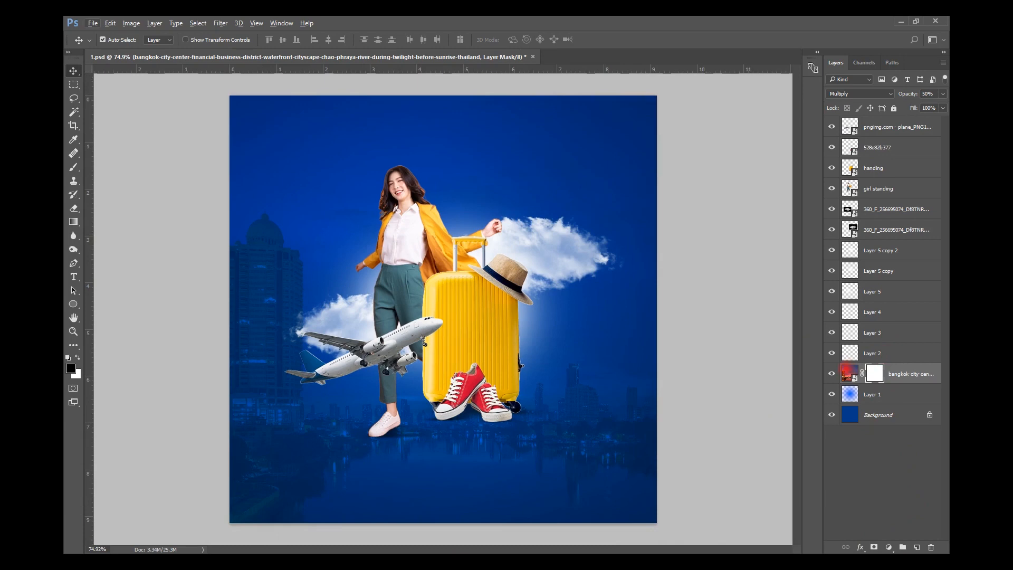
key("b")
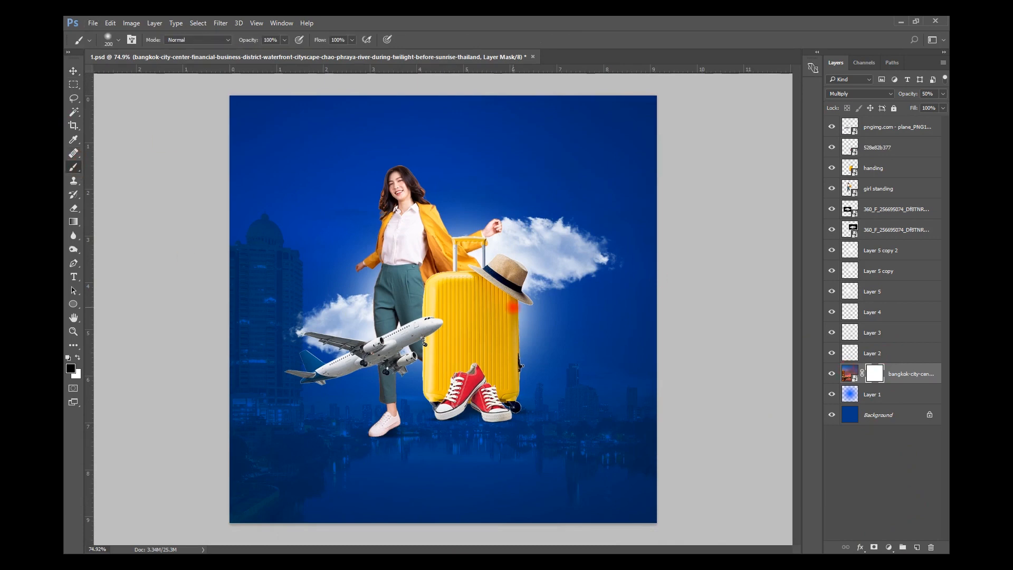
type("10")
left_click_drag(527, 511, 534, 489)
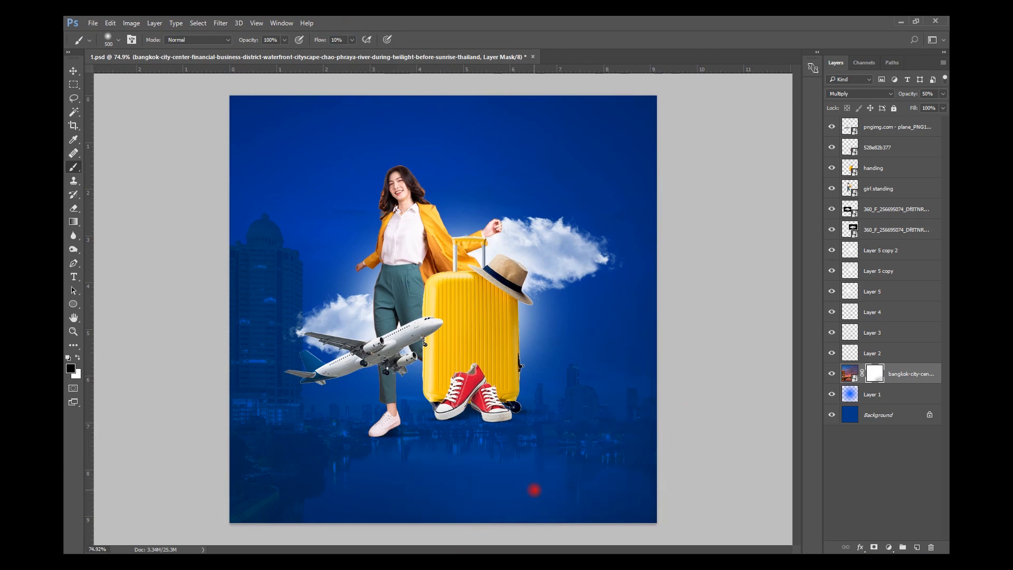
left_click_drag(609, 466, 666, 480)
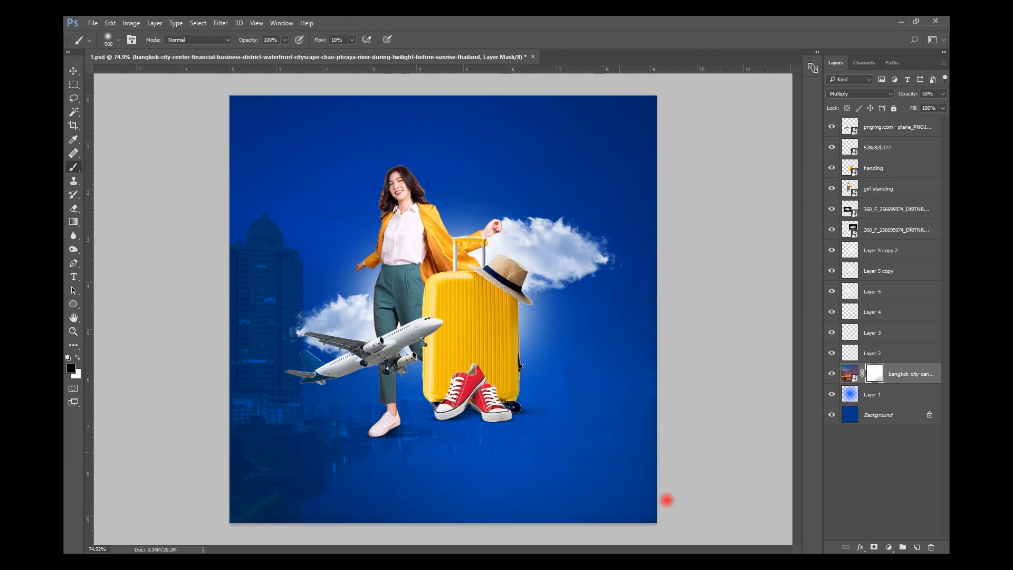
left_click_drag(384, 536, 336, 524)
mouse_move(247, 98)
left_mouse_down()
mouse_move(680, 321)
mouse_move(197, 303)
mouse_move(206, 513)
left_mouse_up()
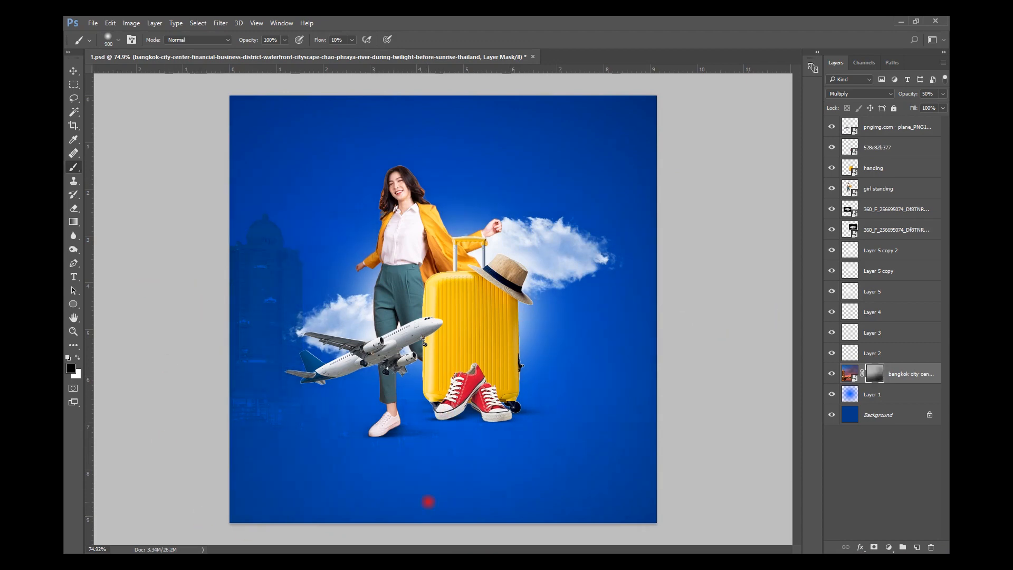
Step: Touch up the cityscape mask around the faded buildings with the brush colours swapped, and save the poster
key("x")
mouse_move(327, 288)
left_mouse_down()
mouse_move(246, 215)
mouse_move(427, 210)
mouse_move(473, 251)
left_mouse_up()
mouse_move(550, 477)
left_mouse_down()
mouse_move(516, 490)
mouse_move(433, 386)
mouse_move(233, 366)
left_mouse_up()
left_click_drag(266, 507, 271, 513)
key("v")
scroll(446, 354, "down", 2)
scroll(446, 354, "up", 3)
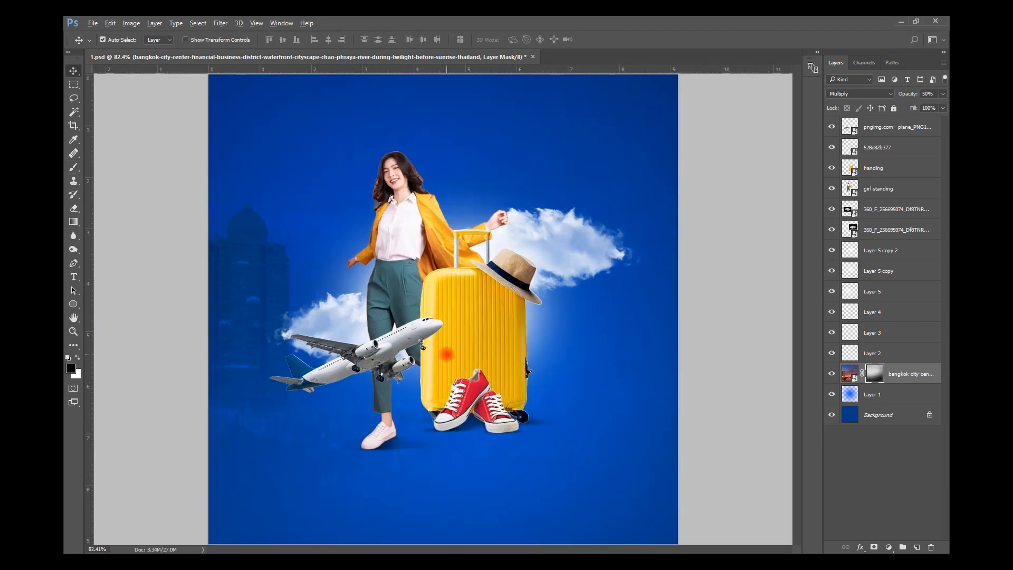
key("ctrl+s")
Step: Tint the sneakers with a clipped Deep Blue Photo Filter adjustment at 100% density and save the poster
left_click(477, 404)
scroll(477, 404, "up", 3)
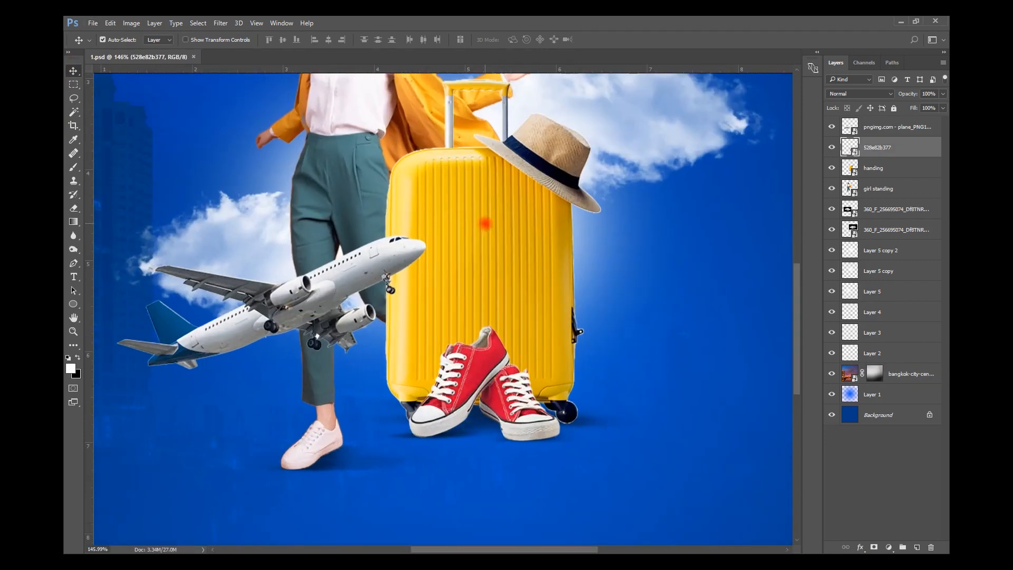
left_click(888, 547)
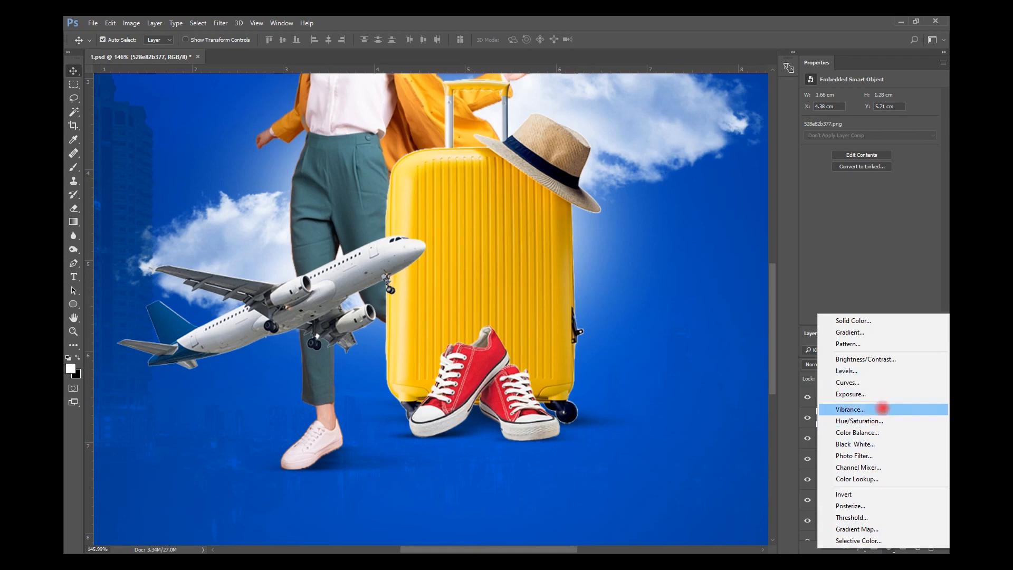
left_click(865, 456)
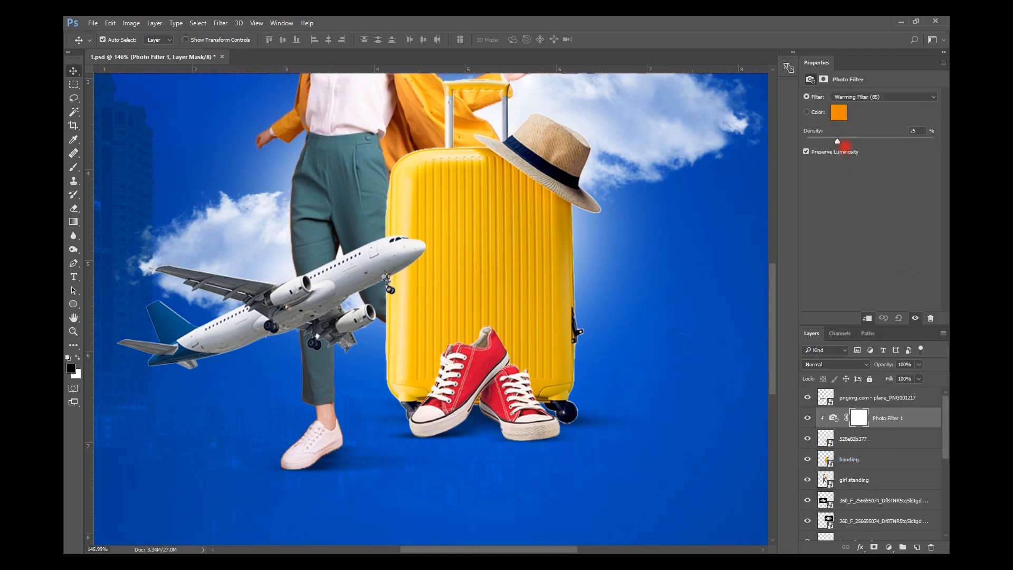
left_click(875, 97)
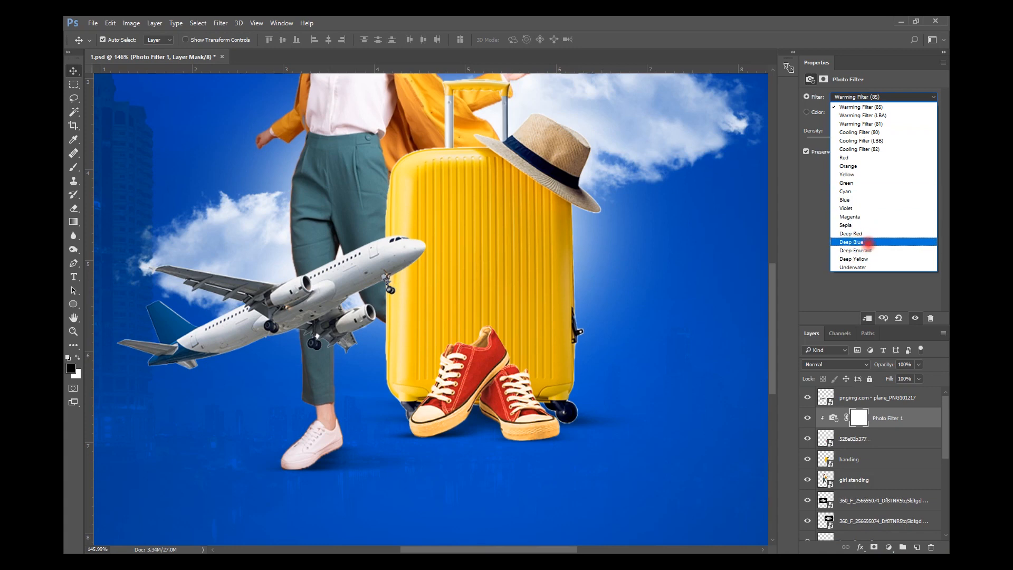
left_click(867, 242)
key("ctrl+0")
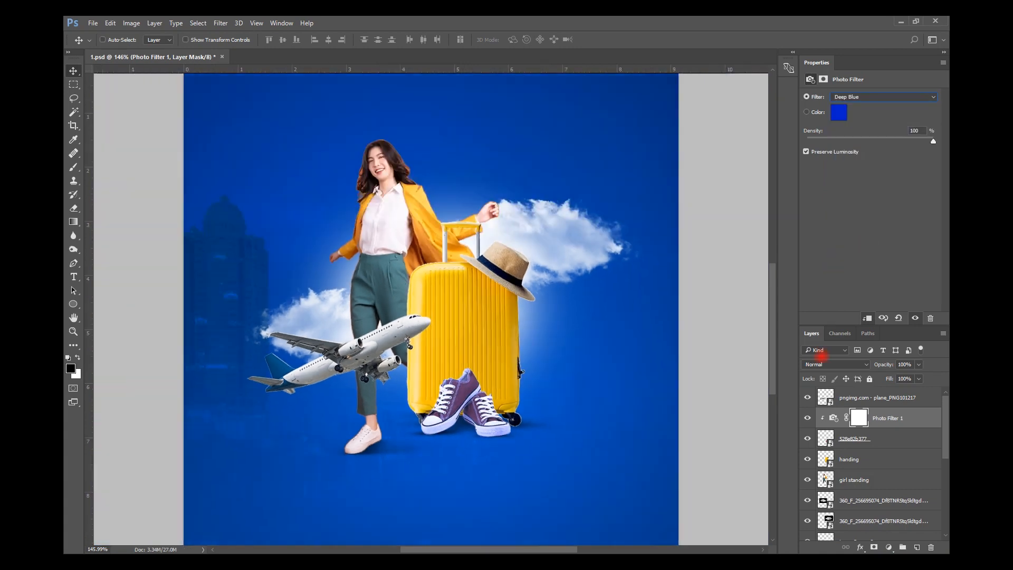
key("ctrl+s")
scroll(482, 446, "up", 2)
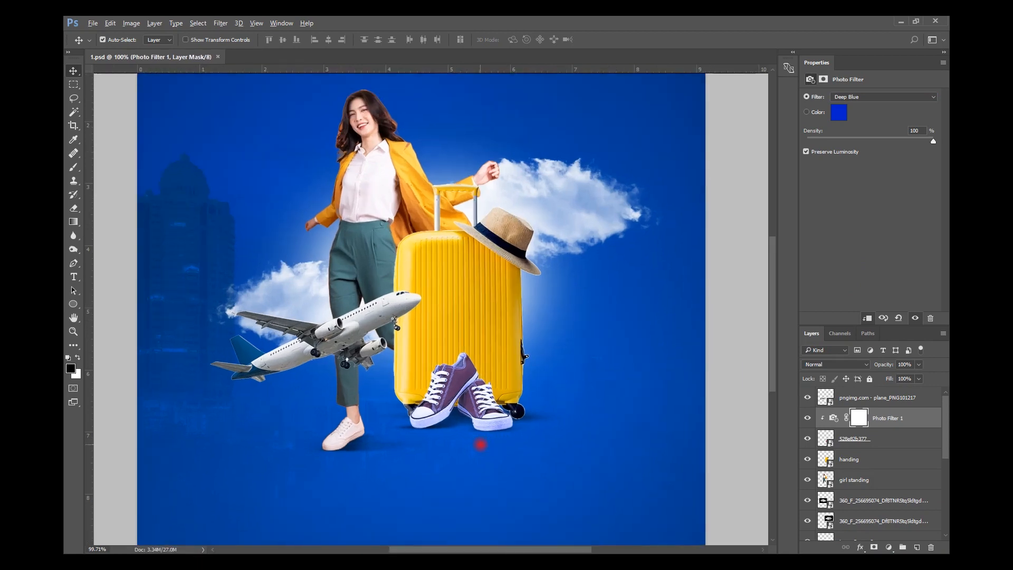
scroll(402, 257, "up", 1)
scroll(403, 241, "up", 5)
scroll(372, 331, "down", 3)
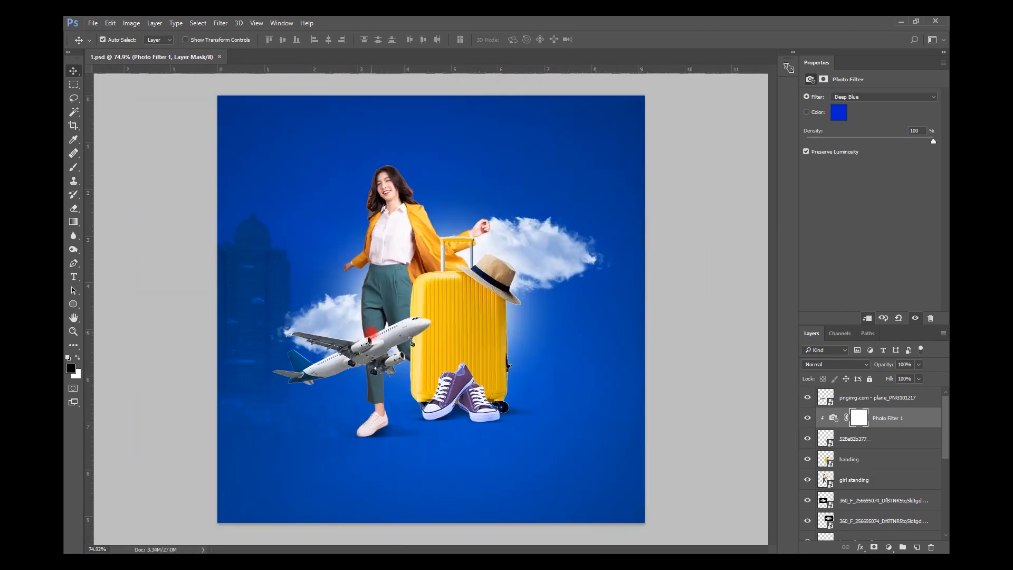
Step: Darken the woman slightly with a clipped Curves adjustment, mapping input 219 to output 214
scroll(372, 329, "up", 3)
scroll(391, 177, "up", 3)
scroll(389, 179, "up", 2)
left_click(393, 178)
scroll(393, 178, "down", 5)
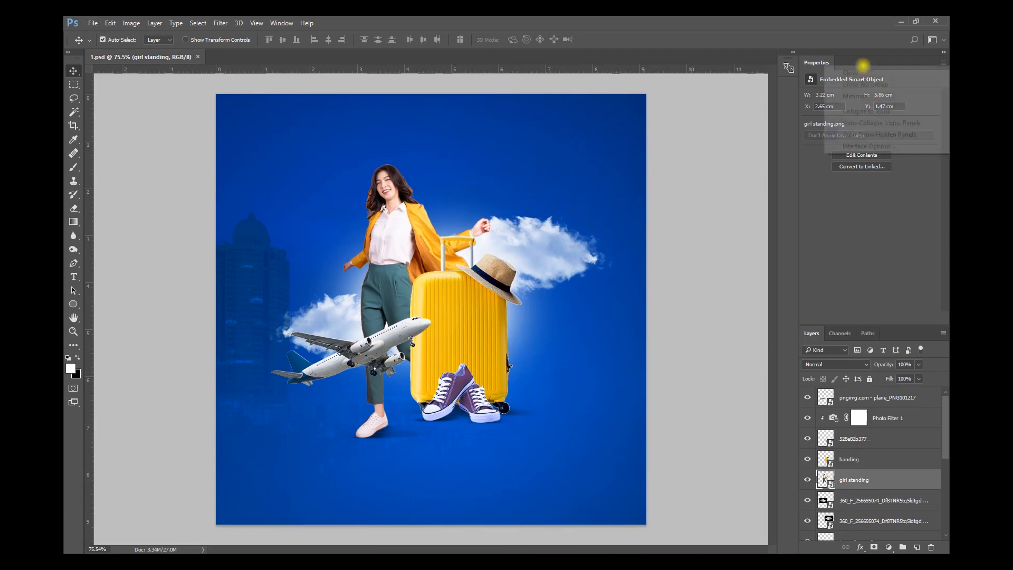
right_click(863, 65)
left_click(867, 73)
left_click(889, 546)
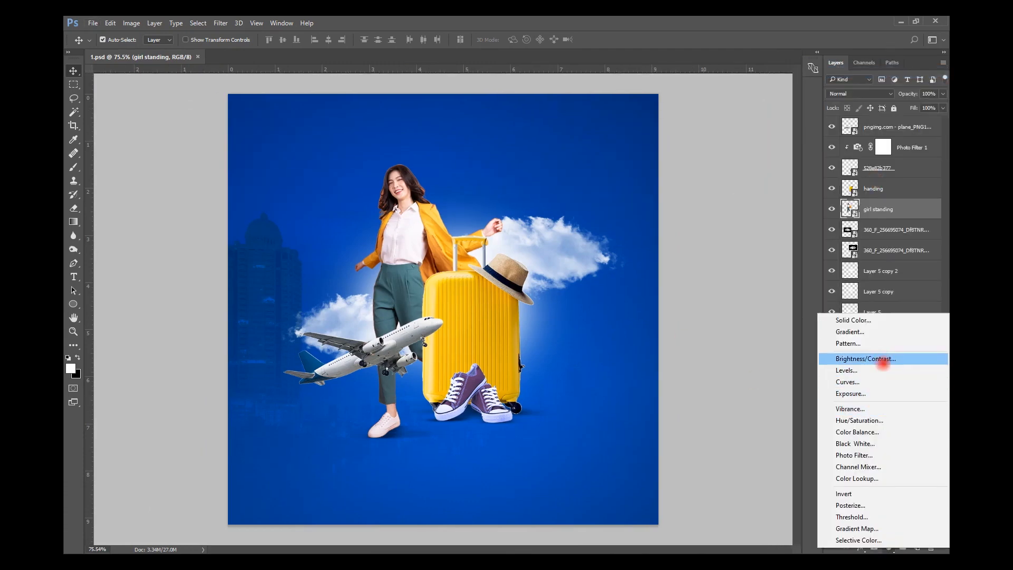
left_click(882, 359)
left_click(896, 546)
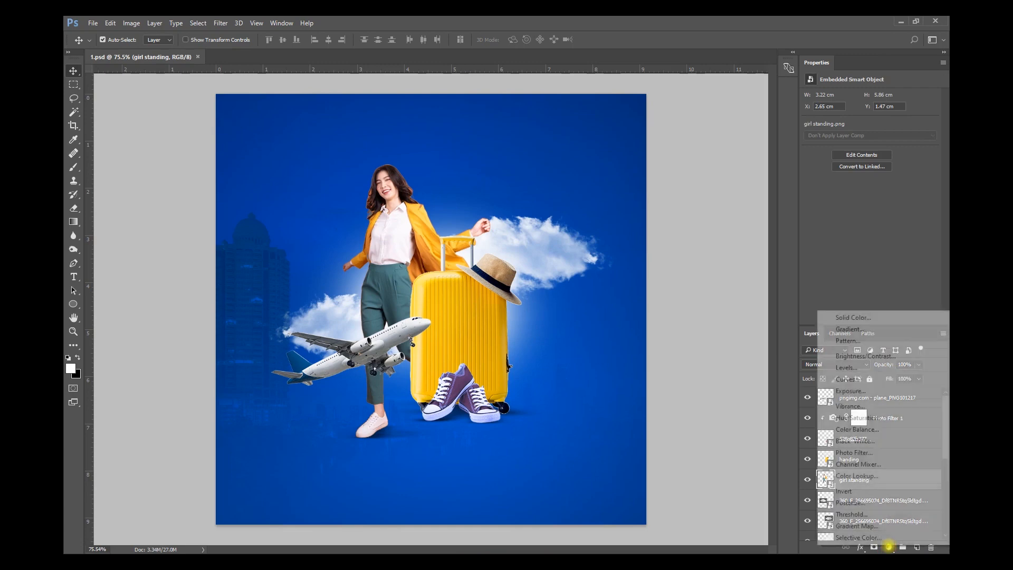
left_click(870, 378)
key("ctrl+alt+g")
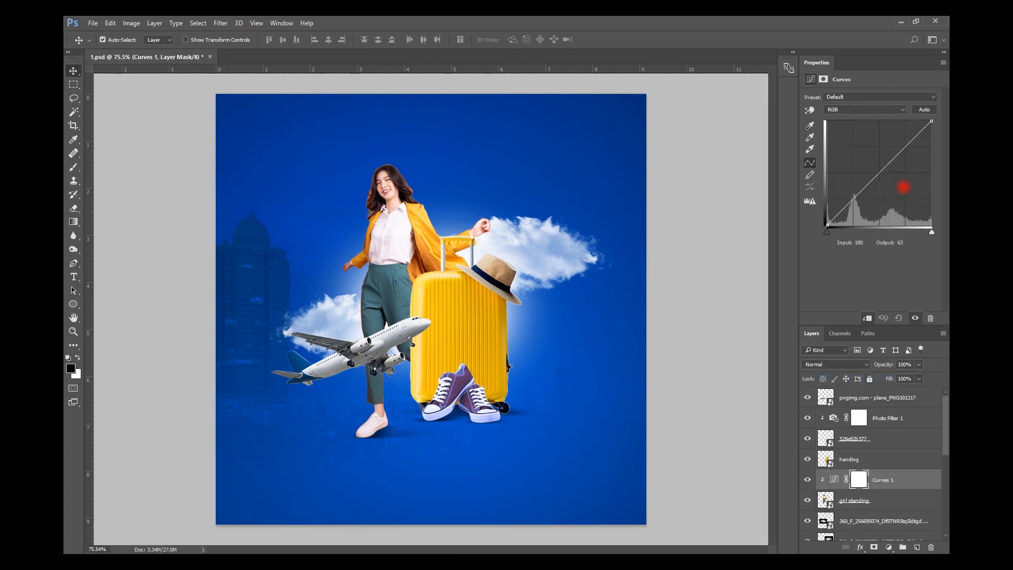
left_click(916, 138)
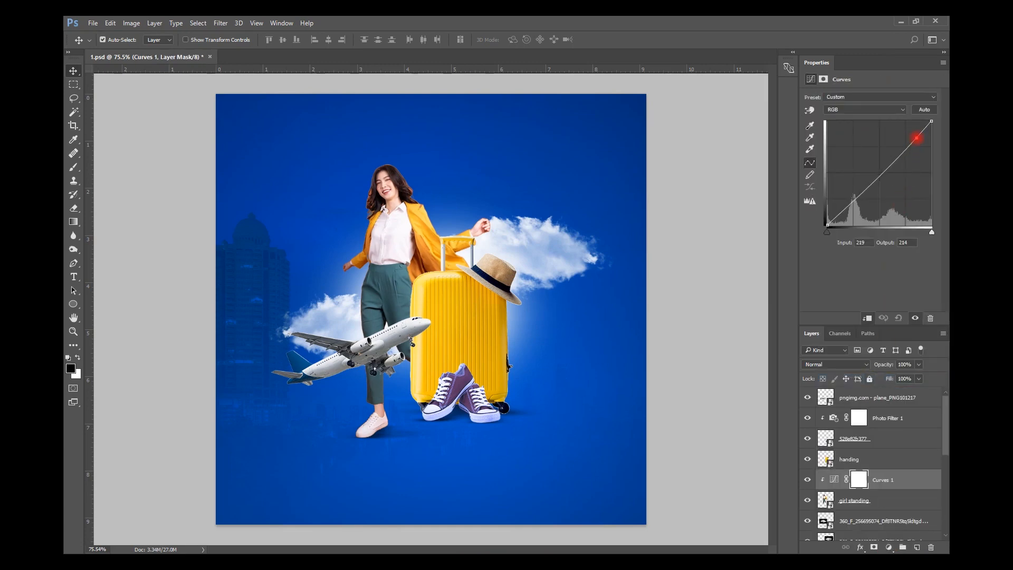
Step: Darken the suitcase slightly with a clipped Curves adjustment, mapping input 186 to output 176
left_click(469, 323)
left_click(888, 547)
left_click(849, 397)
left_click(903, 153)
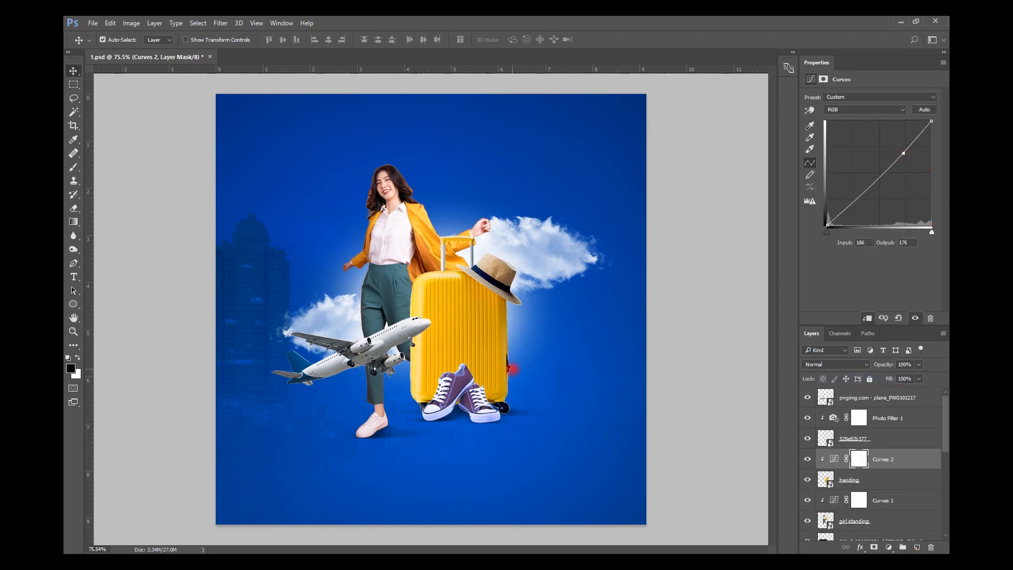
Step: Nudge the plane very slightly and close the Properties panel
left_click(324, 370)
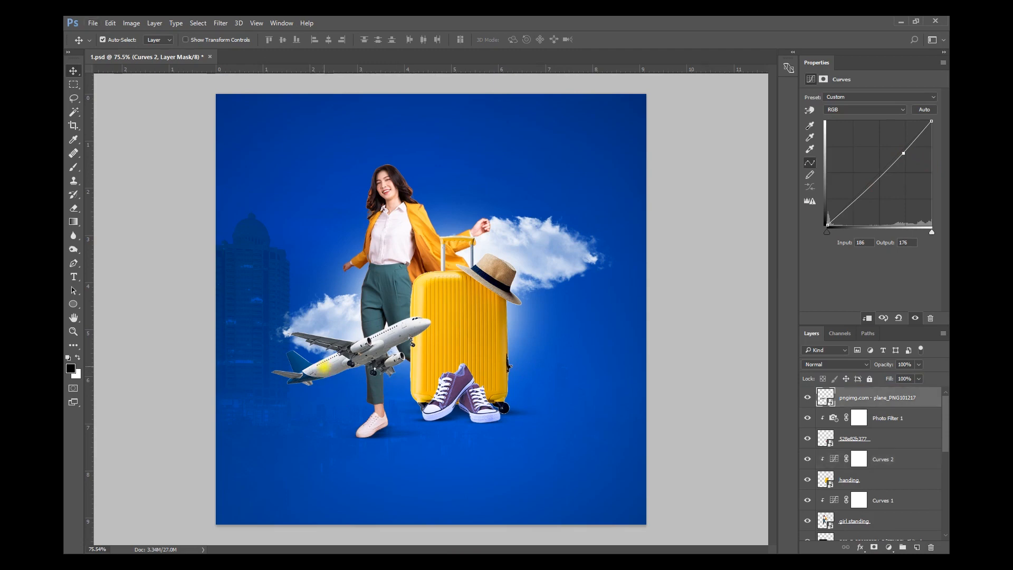
left_click_drag(401, 343, 400, 342)
scroll(455, 290, "down", 1)
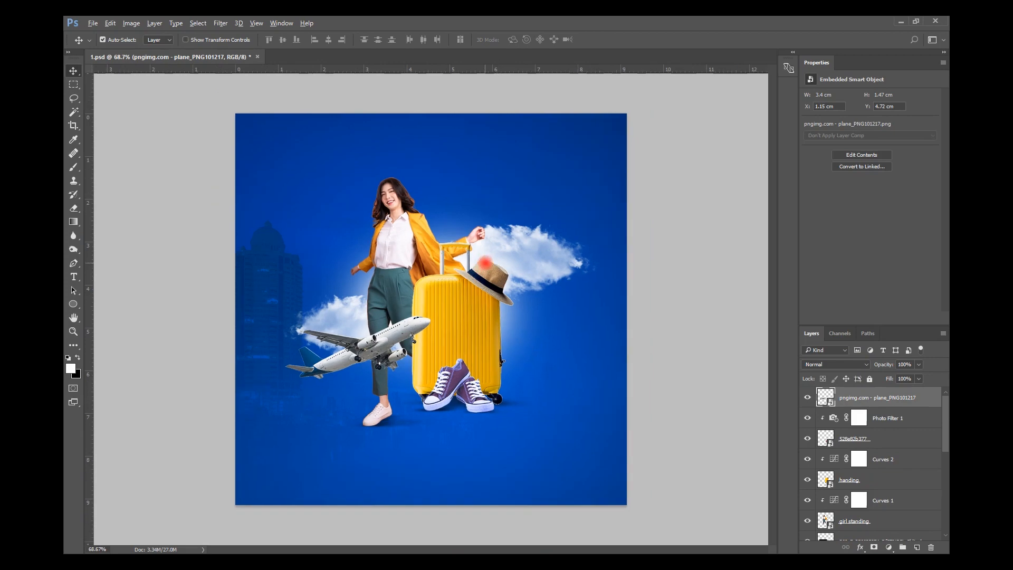
right_click(841, 50)
left_click(844, 83)
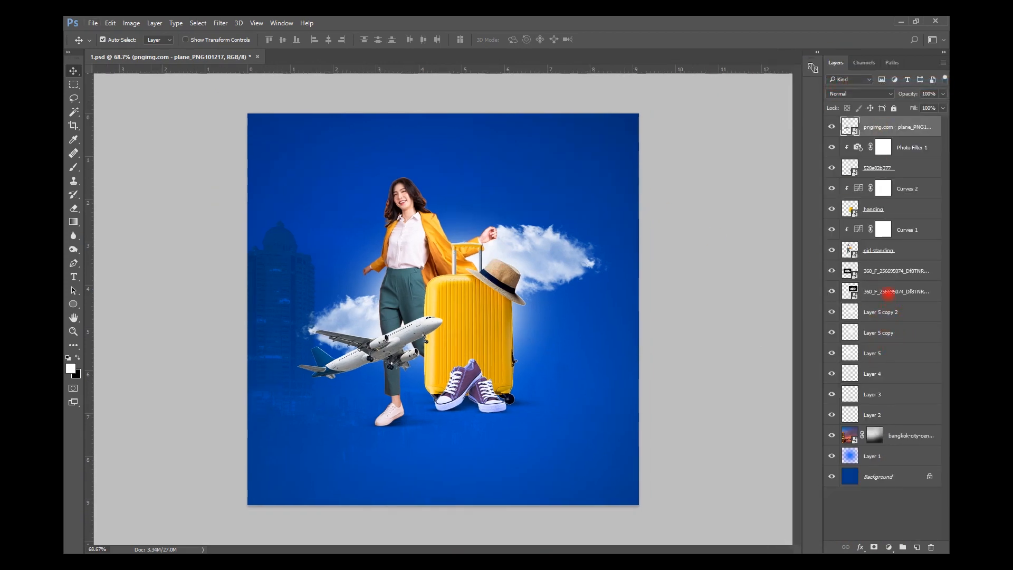
Step: Select the layers from the plane down to the clouds plus Layers 2 to 5, and shift them slightly downward
left_click(888, 293, "shift")
left_click(877, 415, "ctrl")
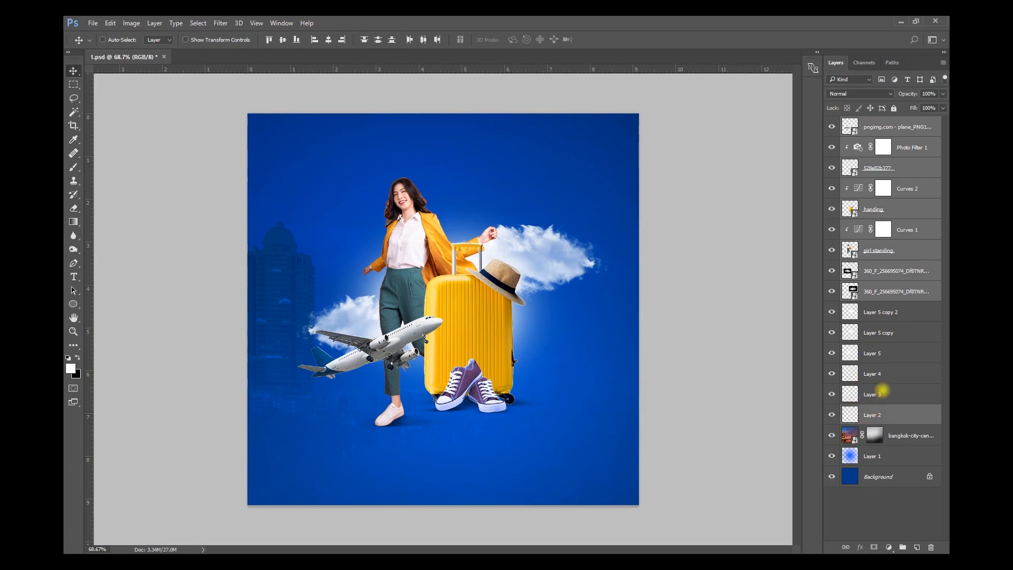
left_click(879, 393, "ctrl")
left_click(880, 373, "ctrl")
left_click(884, 351, "ctrl")
key("shift+Down")
key("shift+Right")
key("shift+Down")
key("shift+Left")
key("shift+Left")
key("shift+Left")
key("shift+Right")
key("shift+Right")
Step: Add Layer 5 copy and Layer 5 copy 2 to the selection and move the whole group further down and slightly left
left_click(888, 333, "ctrl")
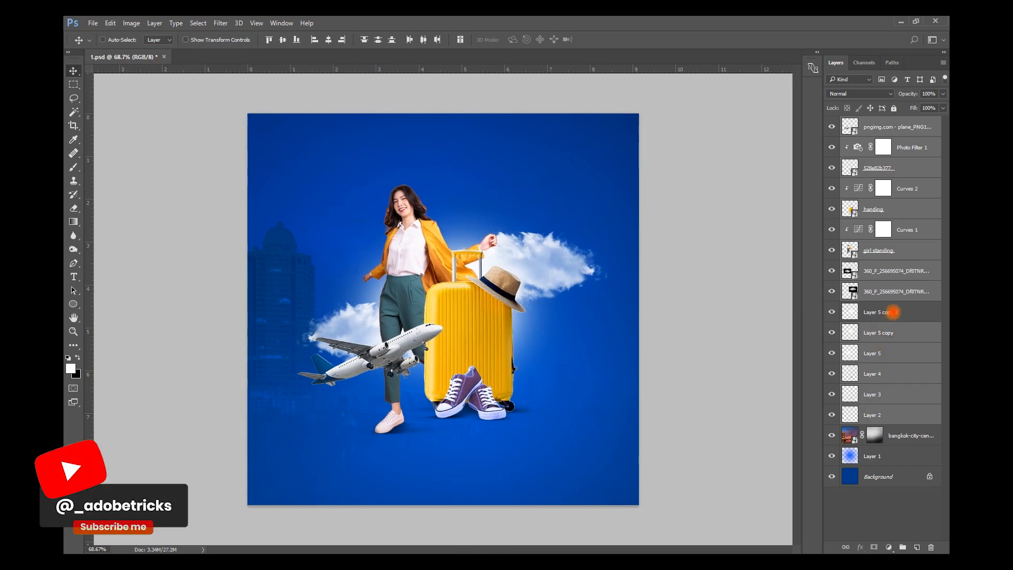
left_click(891, 311, "ctrl")
key("shift+Down")
key("shift+Down")
key("shift+Left")
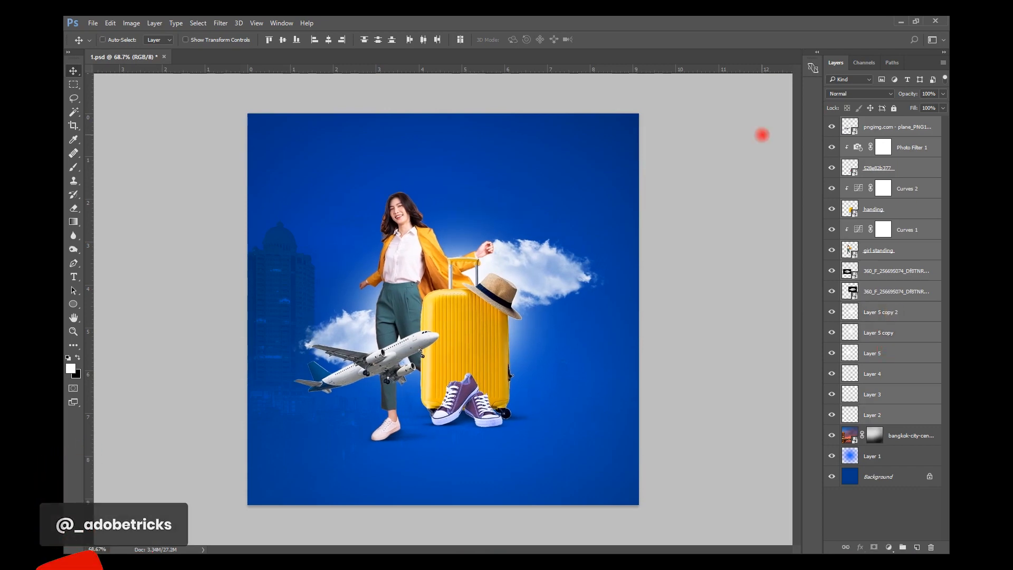
Step: Enlarge the selected composition layers together to about 110.6% and shift them slightly left
key("ctrl+t")
left_click_drag(624, 448, 647, 449)
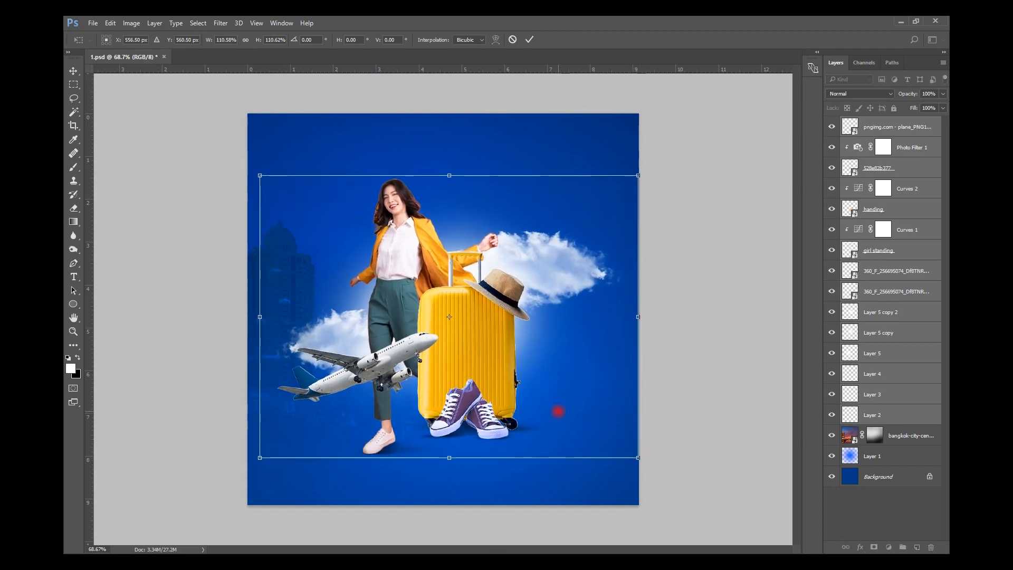
left_click_drag(559, 412, 554, 412)
key("Return")
Step: Move the enlarged composition slightly right and up on the canvas, and save the poster
key("shift+Right")
key("shift+Right")
key("shift+Up")
key("shift+Right")
key("ctrl+s")
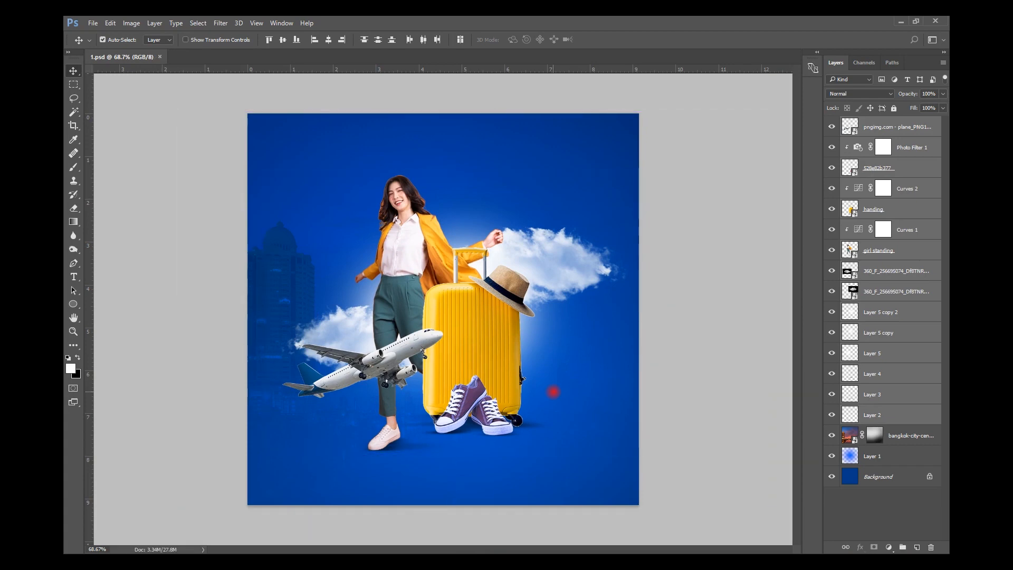
Step: Select the cityscape layer and set the Type tool's font to Cairo Bold
left_click(914, 435)
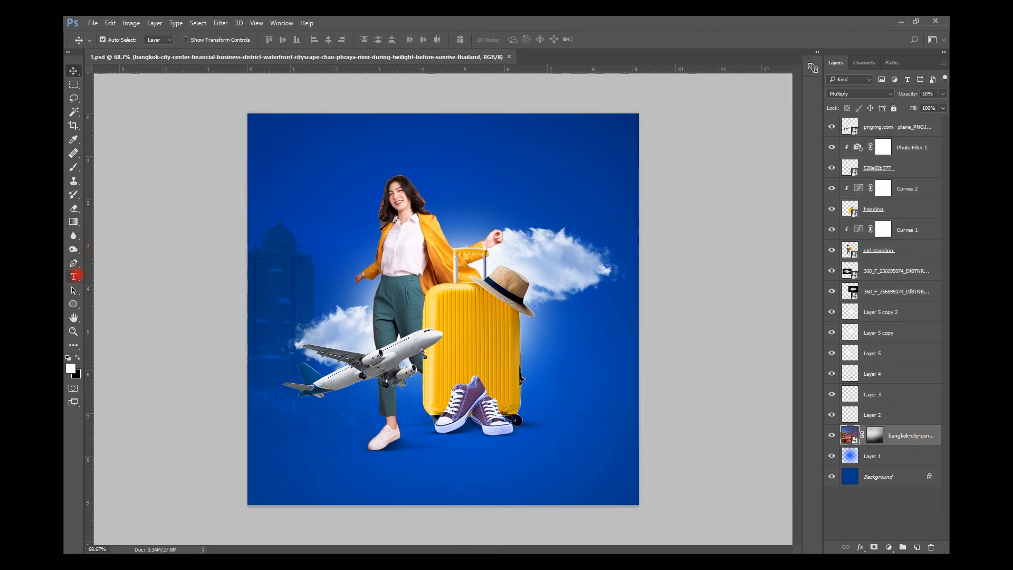
key("t")
left_click(133, 39)
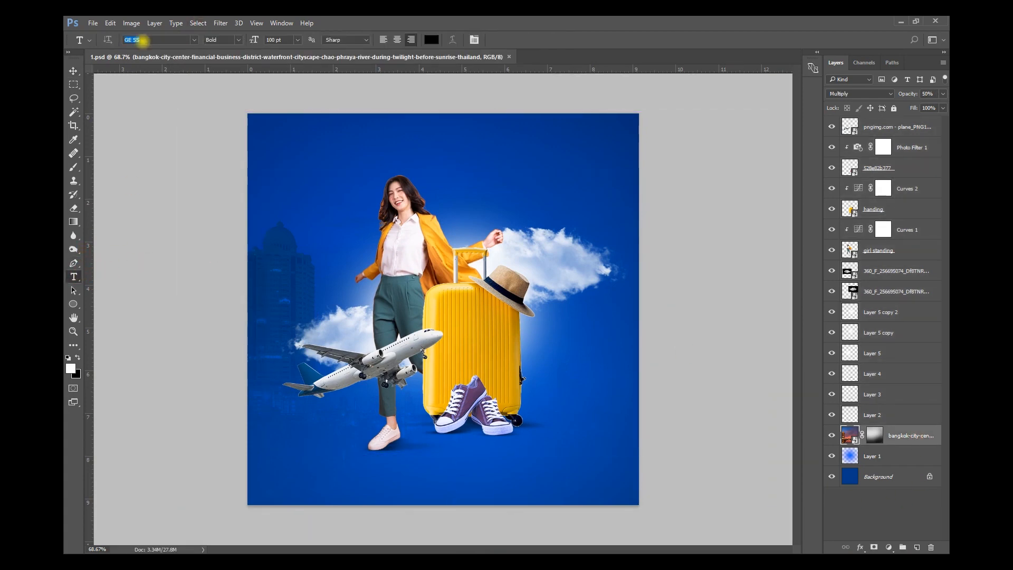
type("cairo")
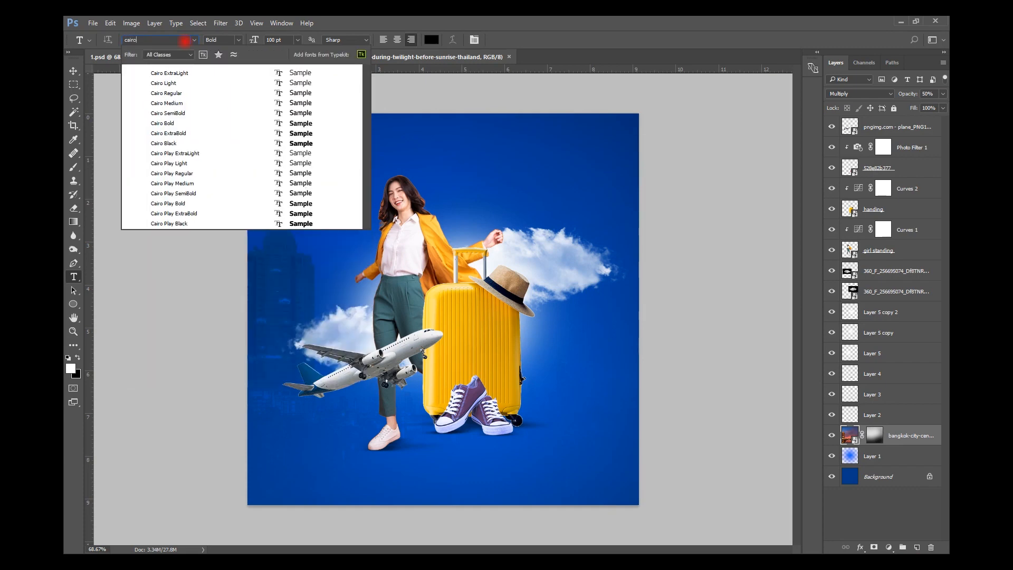
left_click(174, 122)
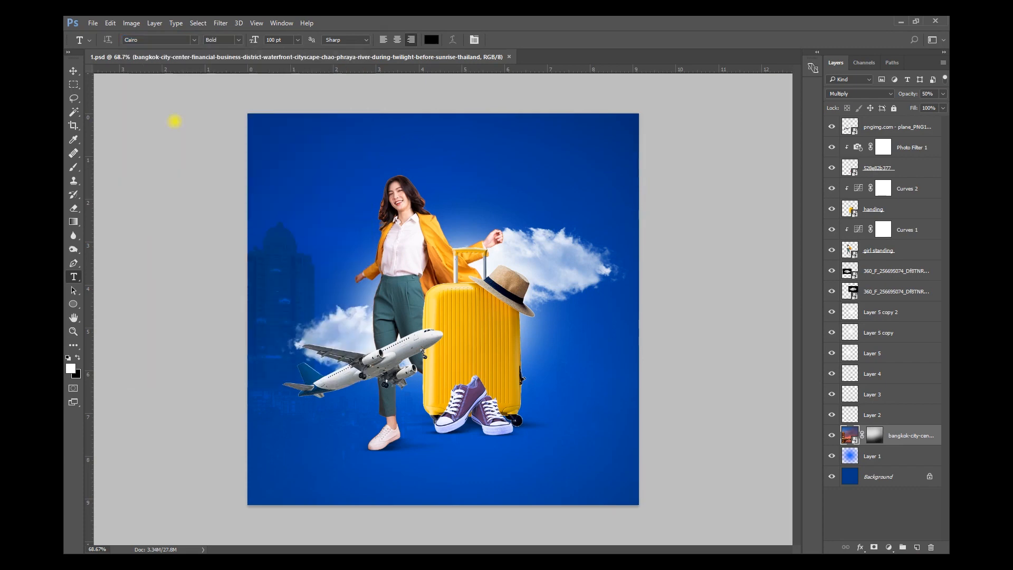
Step: Add the title TRAVEL at 50 pt directly above the cityscape layer and colour it white
left_click(313, 228)
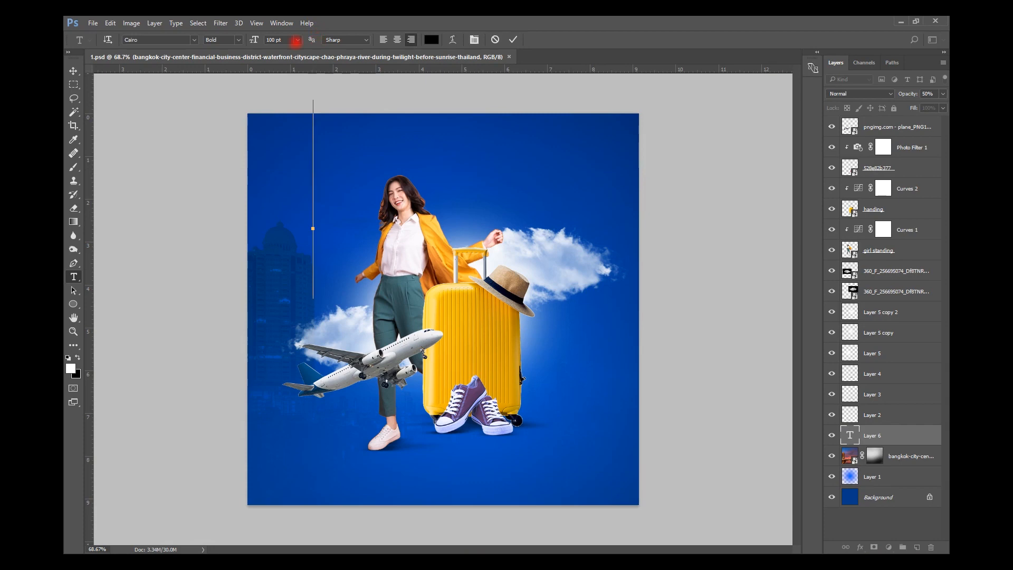
left_click(274, 40)
type("TRAVEL")
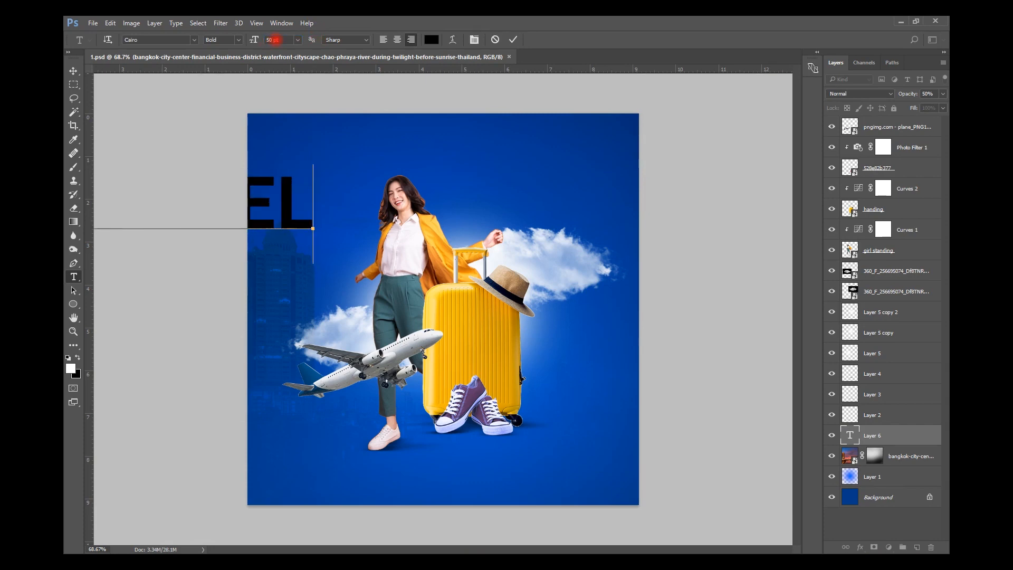
key("ctrl+Return")
key("alt+BackSpace")
Step: Centre the TRAVEL title horizontally on the canvas and clear the selection
key("v")
key("ctrl+a")
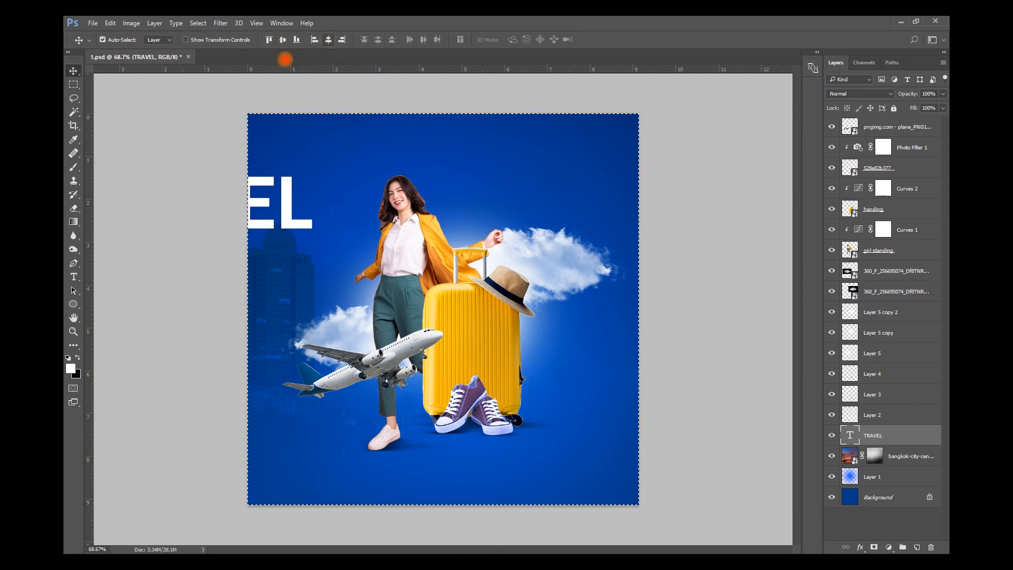
left_click(328, 39)
key("ctrl+d")
Step: Enlarge the TRAVEL title to about 130.4% and shift it slightly down behind the woman
key("ctrl+t")
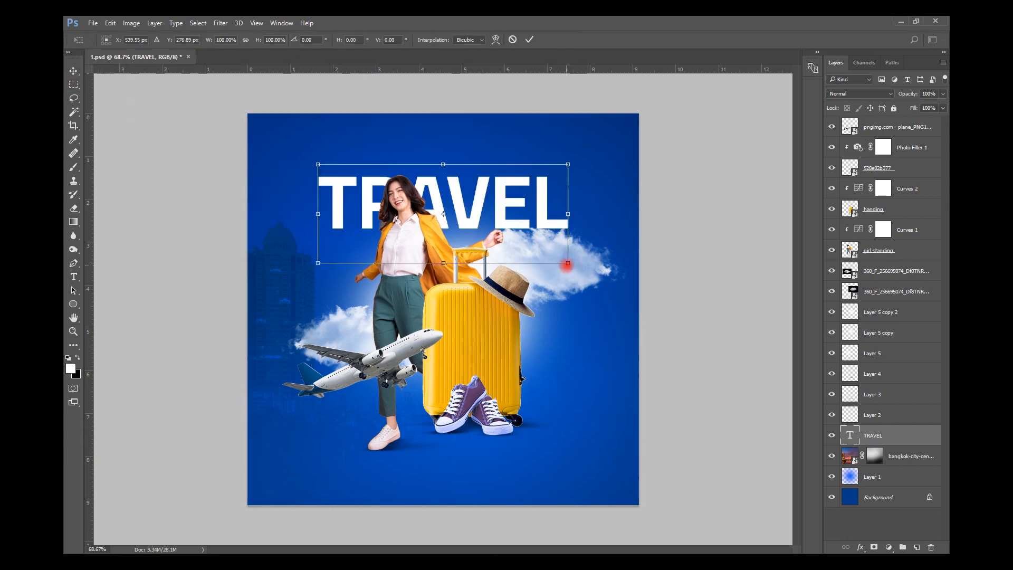
left_click_drag(567, 263, 606, 276)
mouse_move(546, 228)
left_mouse_down()
mouse_move(557, 248)
mouse_move(537, 244)
left_mouse_up()
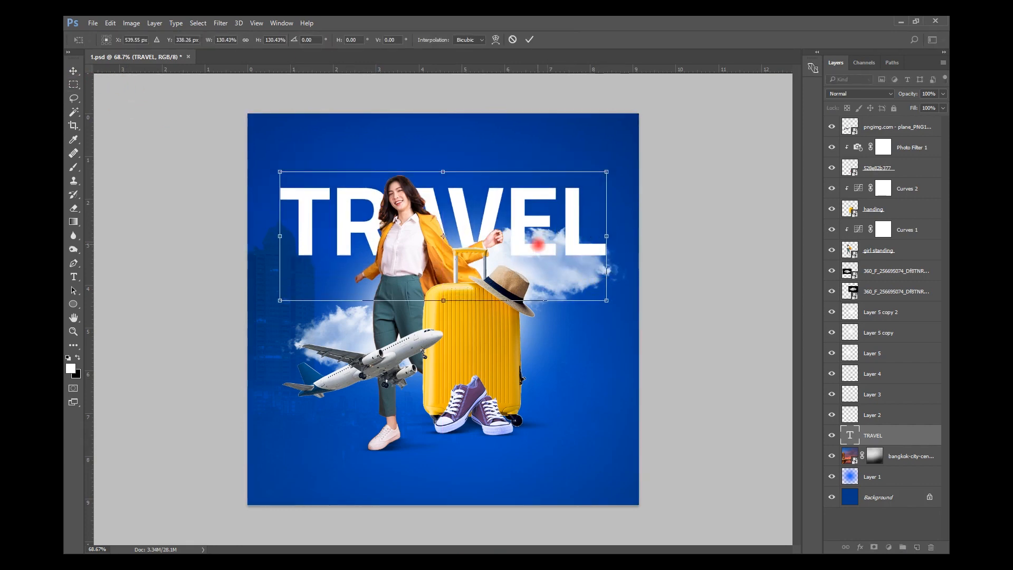
key("Return")
Step: Place the TRAVEL layer directly below the girl standing layer and duplicate it just above the Curves 1 layer
key("m")
left_click_drag(901, 294, 889, 223)
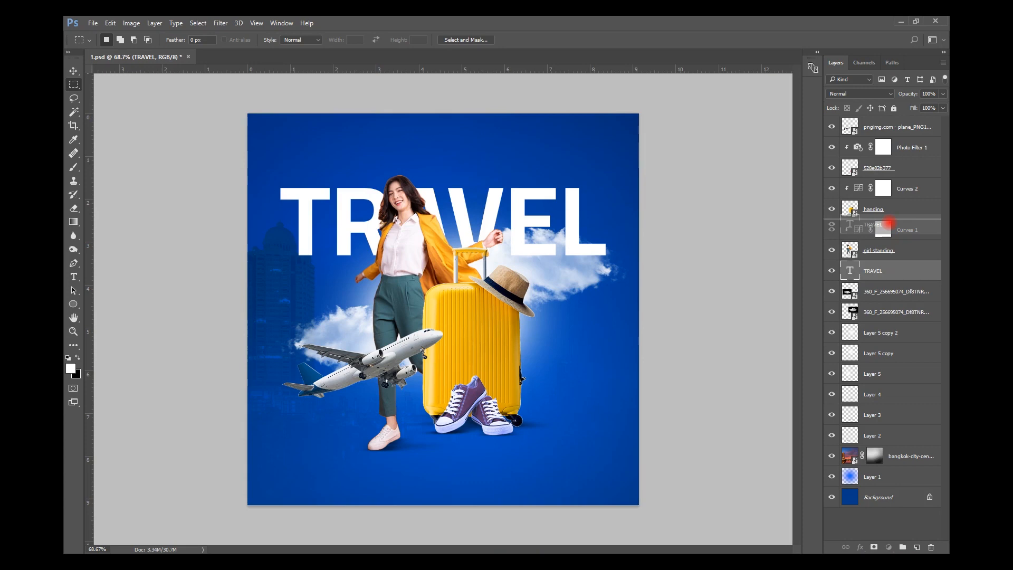
left_click_drag(889, 223, 889, 222)
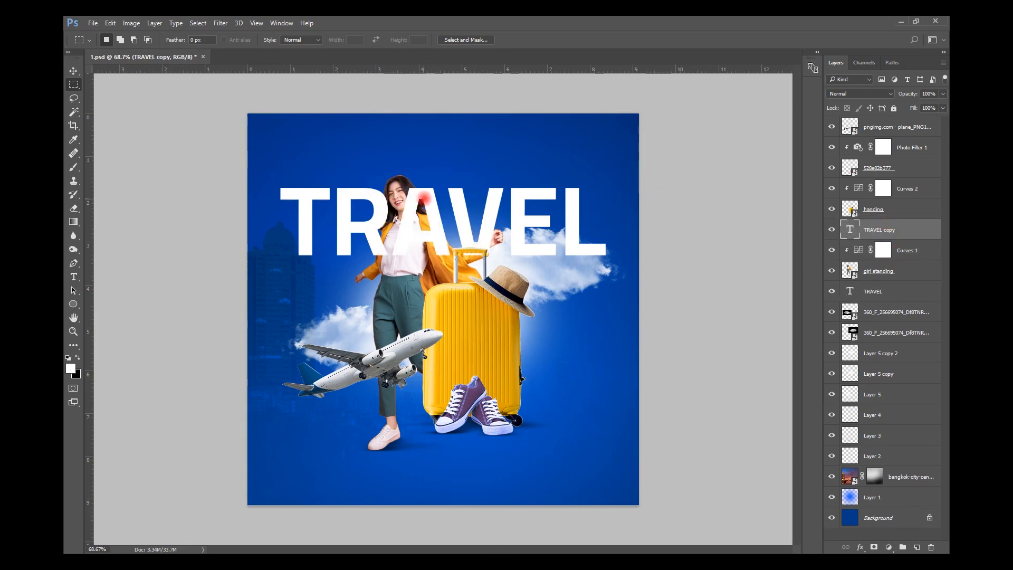
Step: Convert the TRAVEL copy layer to a shape and set its fill to none
right_click(899, 226)
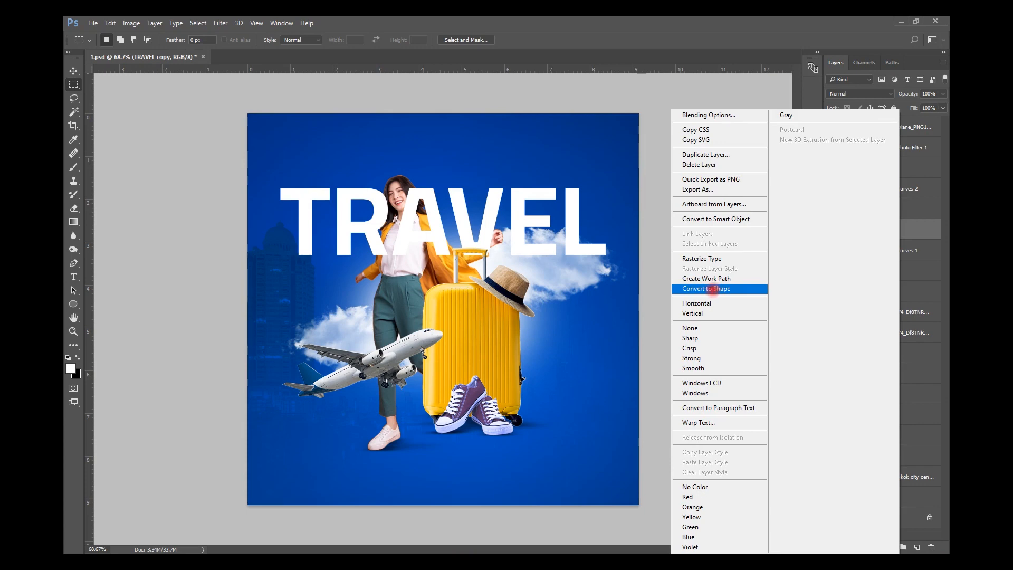
left_click(712, 288)
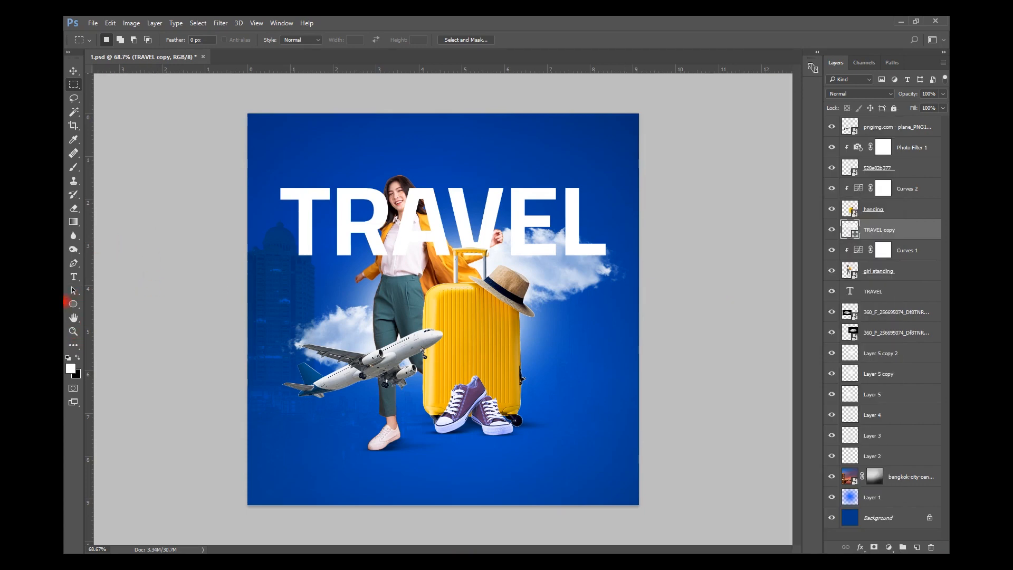
left_click(73, 304)
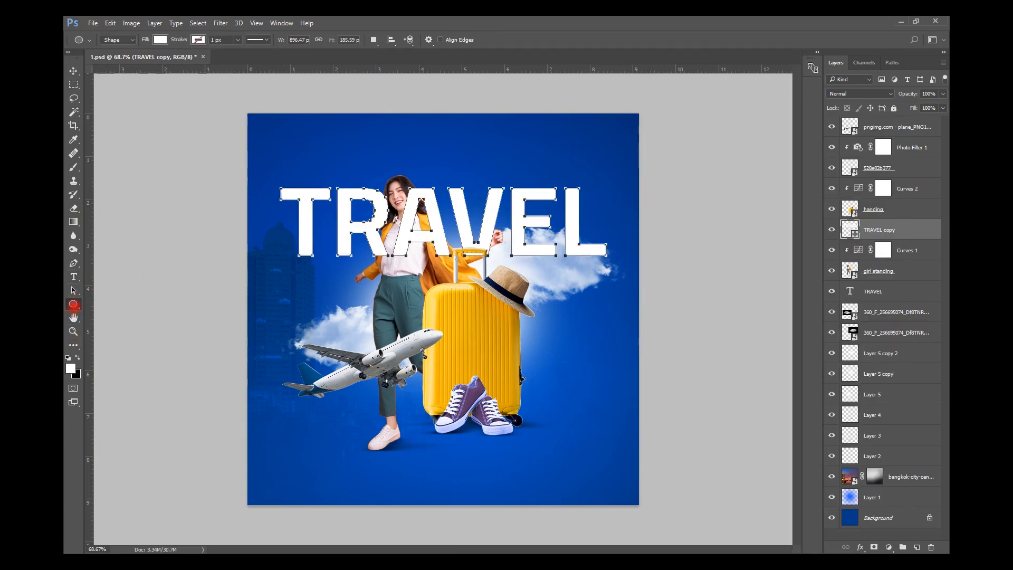
left_click_drag(73, 303, 103, 304)
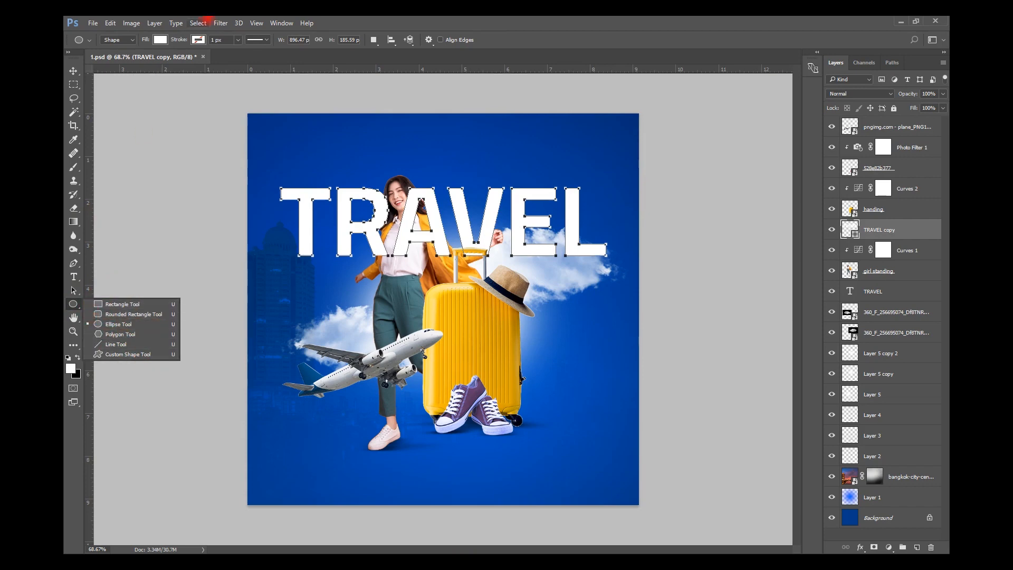
left_click(160, 40)
left_click(114, 60)
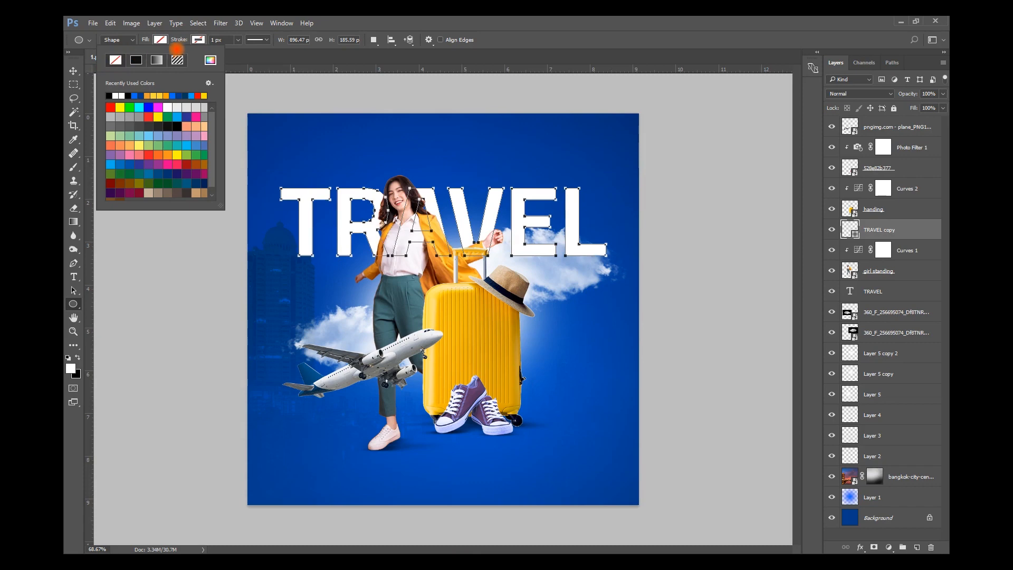
Step: Give the TRAVEL copy shape a white outline with a stroke width of 2 px
left_click(199, 39)
left_click(153, 96)
left_click(222, 41)
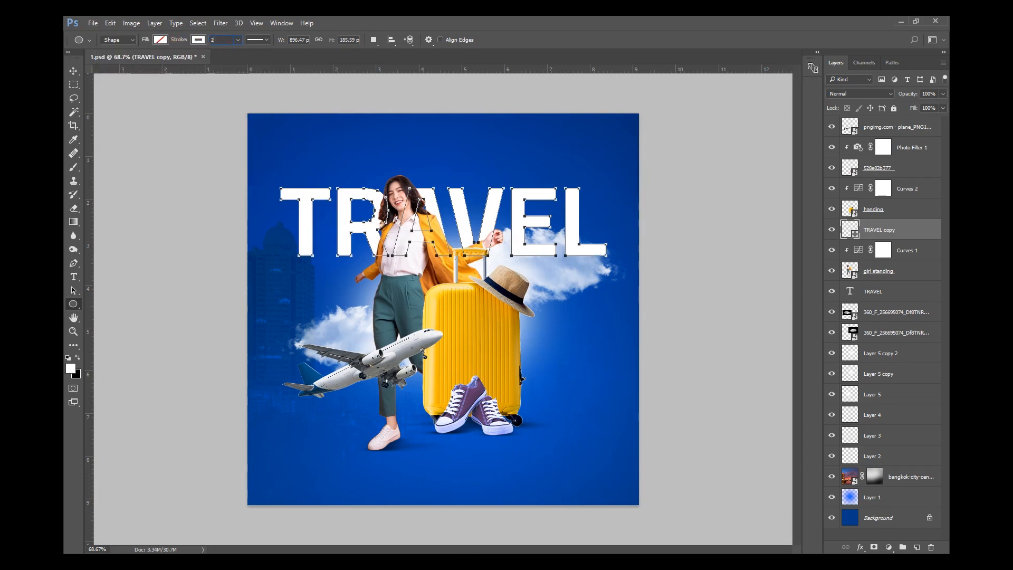
key("v")
scroll(403, 224, "up", 5, "alt")
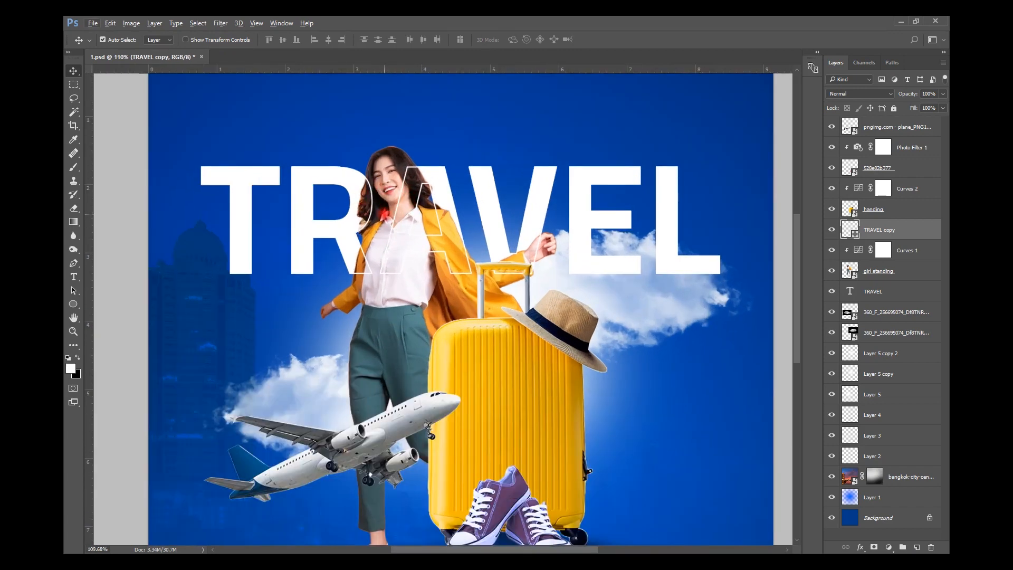
scroll(438, 234, "down", 3)
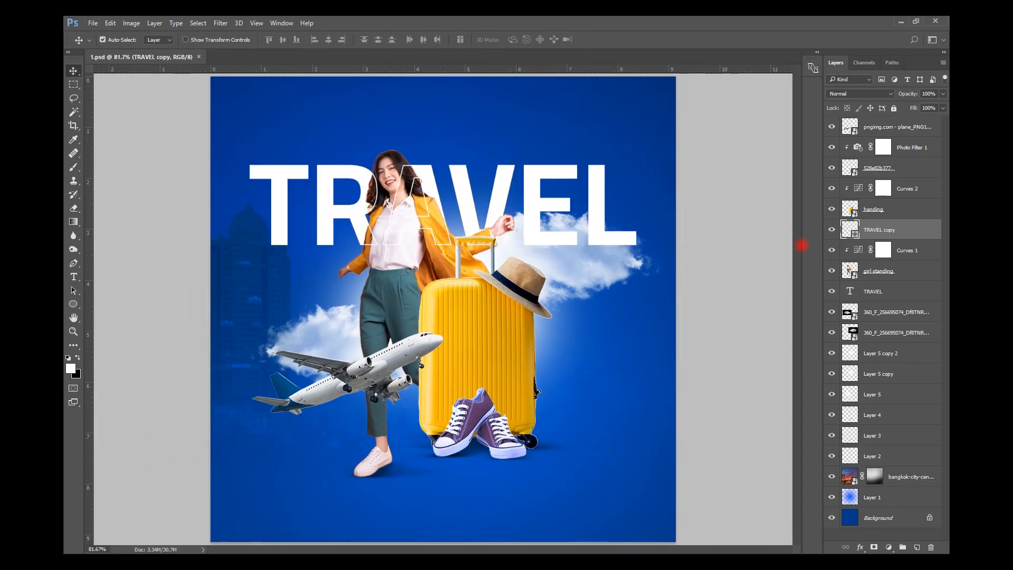
Step: Add a white text layer reading To Egypt at 50 pt above all other layers
left_click(904, 212)
left_click(775, 300)
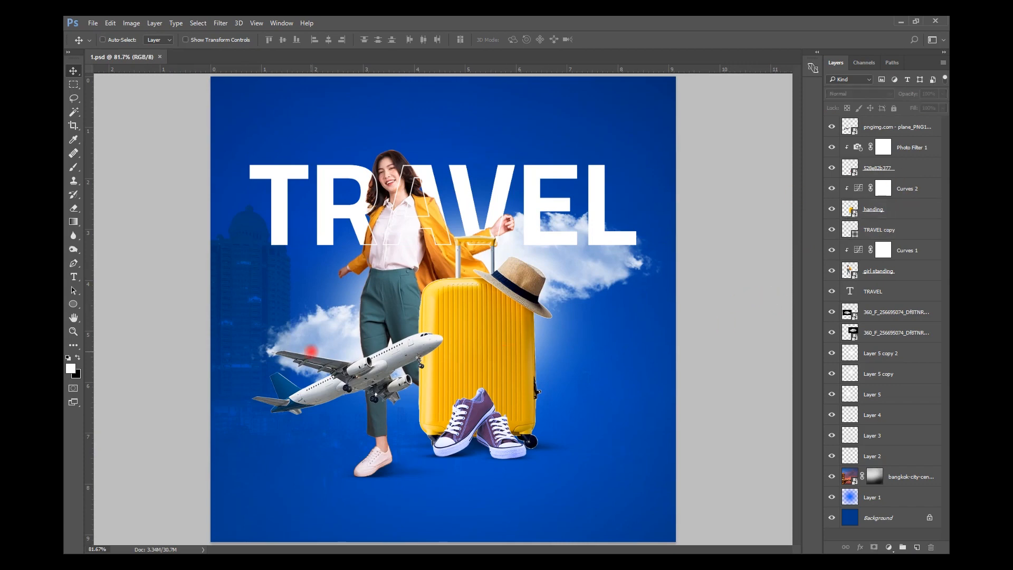
left_click(73, 276)
left_click(271, 304)
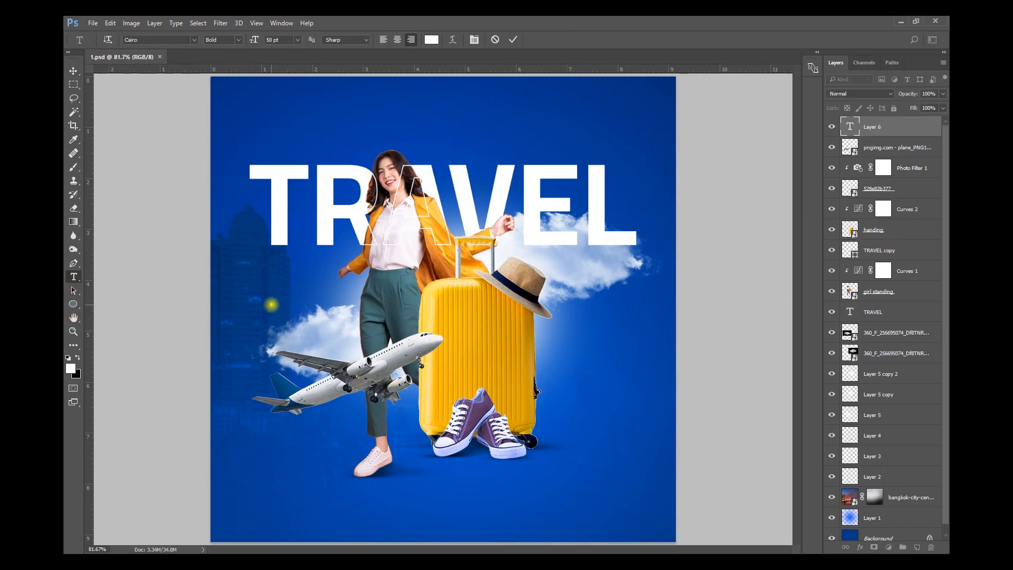
type("To Egypt")
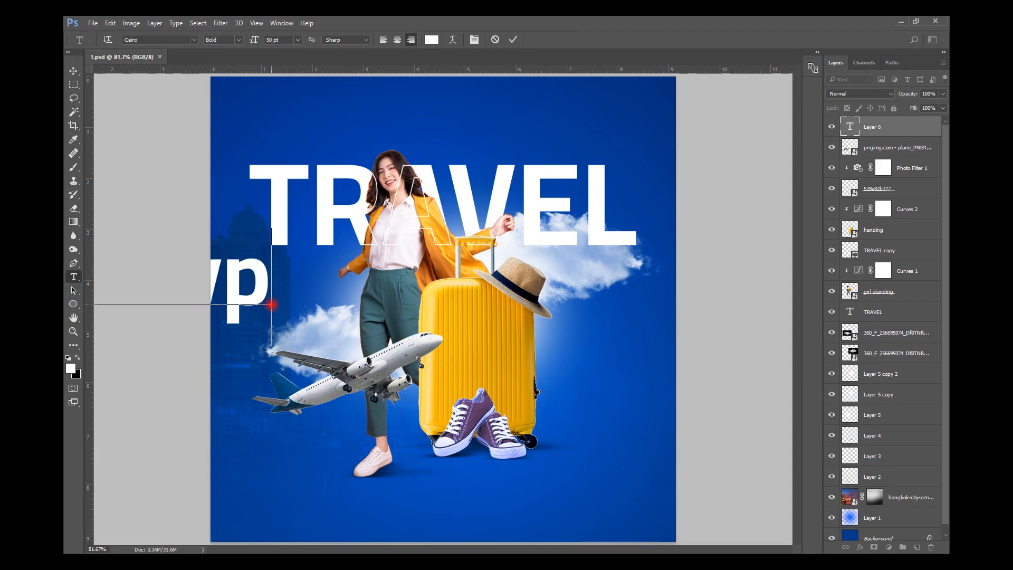
key("ctrl+Return")
Step: Scale the To Egypt text down to about 19.38 pt and position it below TRAVEL, partly over the woman's trousers
key("ctrl+t")
left_click_drag(277, 343, 214, 317)
left_click_drag(191, 288, 620, 310)
left_click_drag(640, 351, 397, 296)
key("Return")
key("t")
scroll(286, 258, "up", 1)
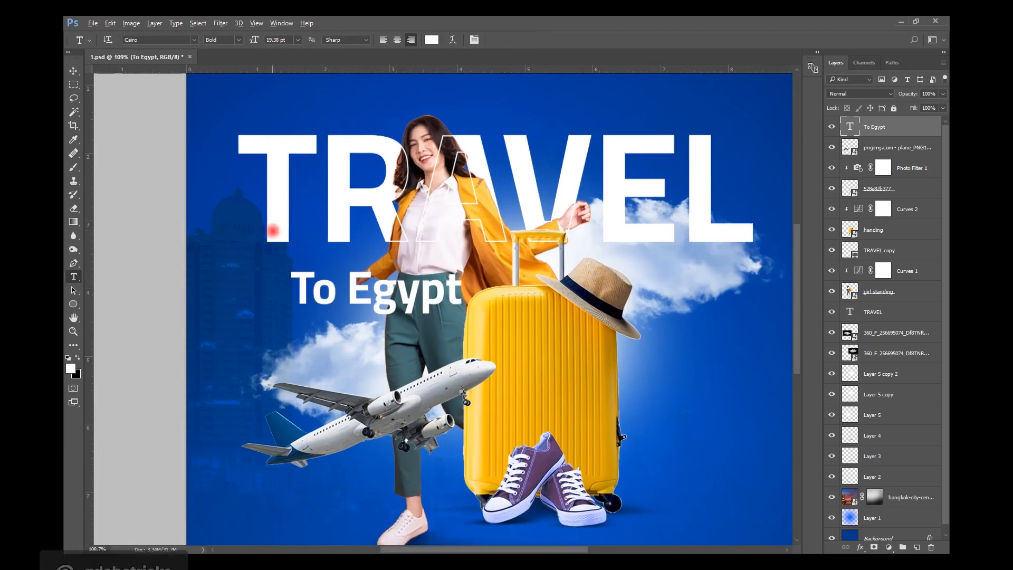
Step: On a new layer beneath the To Egypt text, fill a rectangle around the words with bright yellow sampled from the suitcase
left_click(73, 85)
left_click(872, 146)
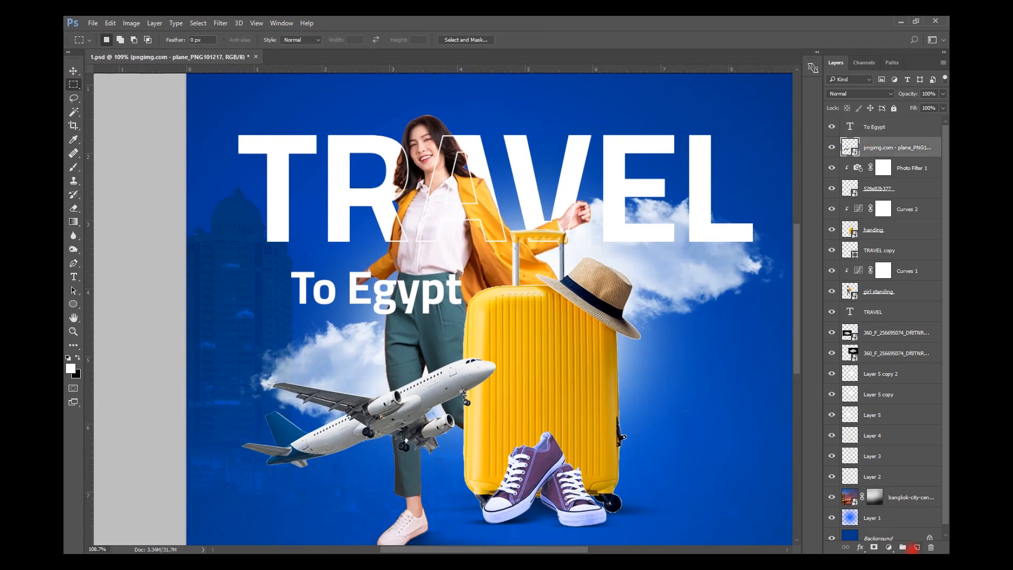
left_click(916, 547)
left_click(70, 369)
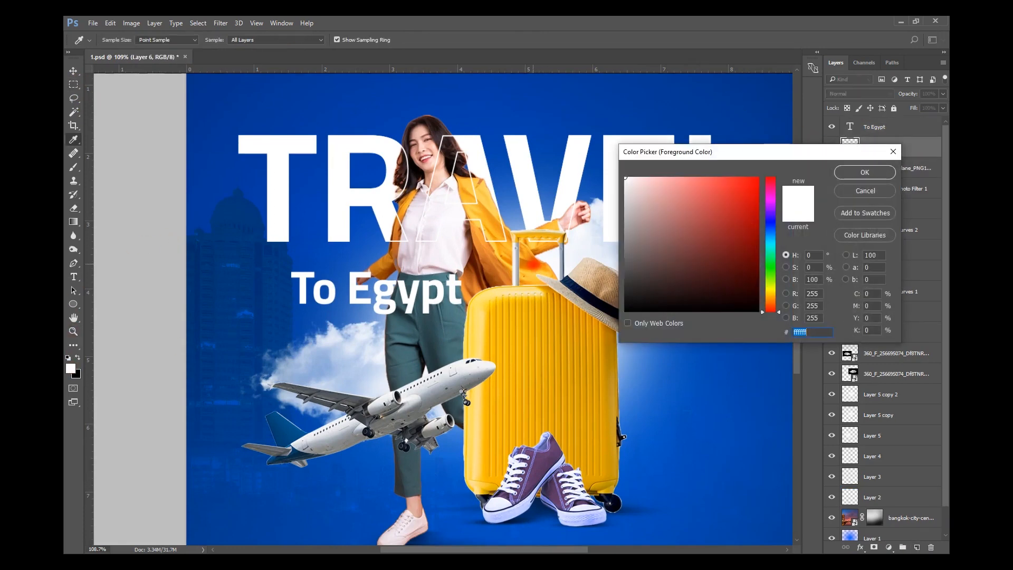
left_click(532, 264)
left_click(524, 290)
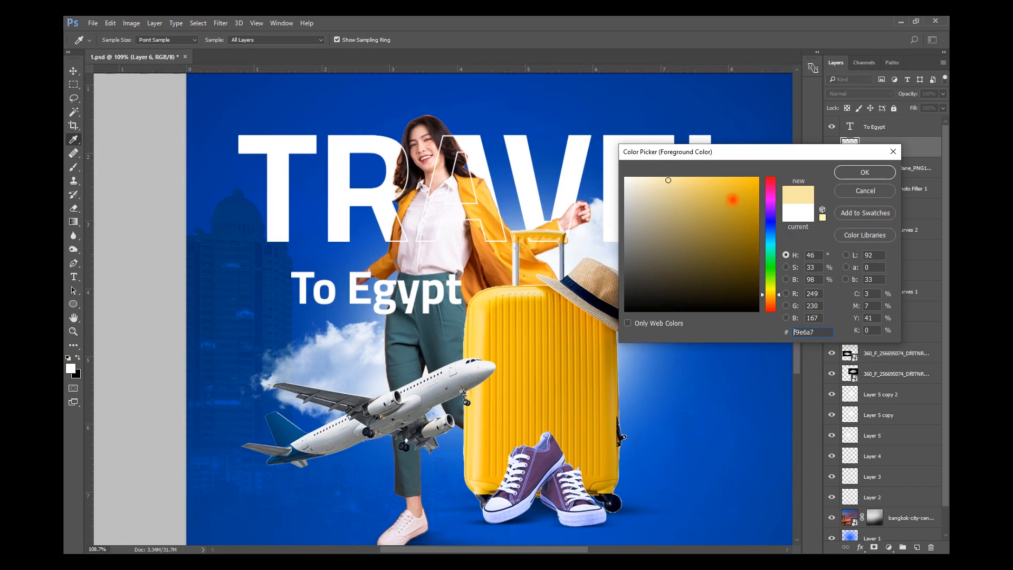
left_click_drag(720, 192, 721, 167)
key("m")
key("Return")
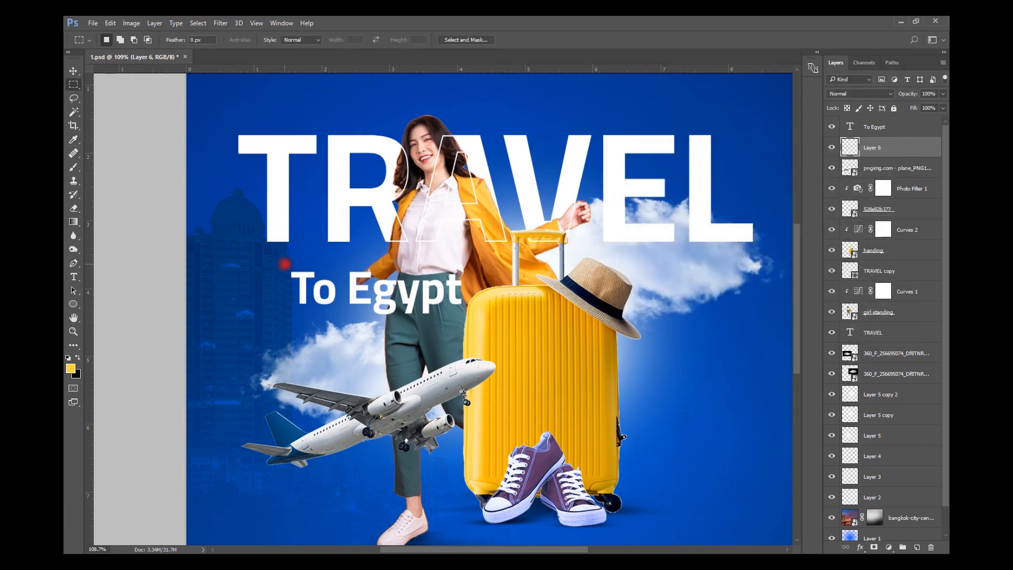
left_click_drag(277, 259, 478, 327)
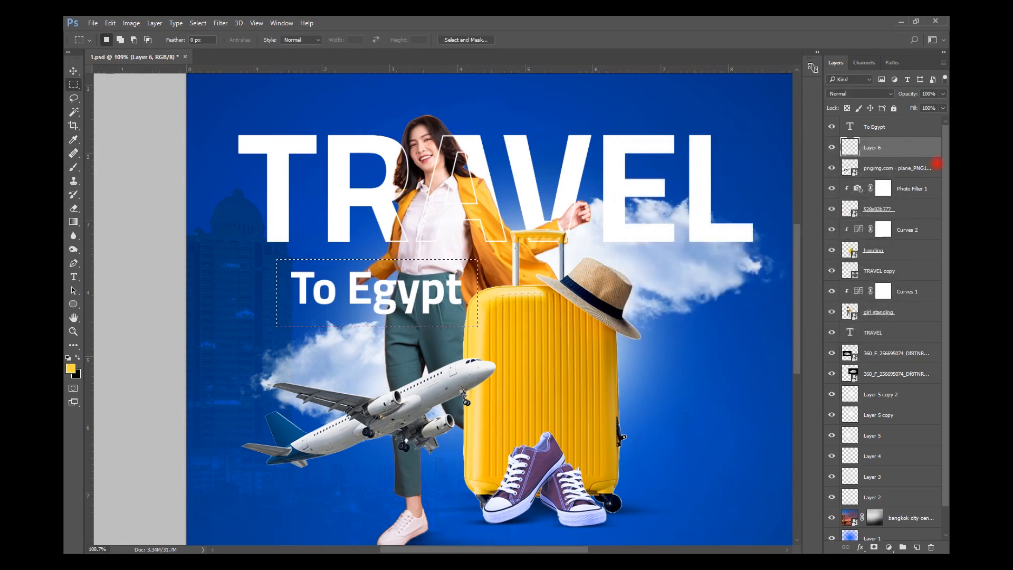
key("alt+BackSpace")
key("v")
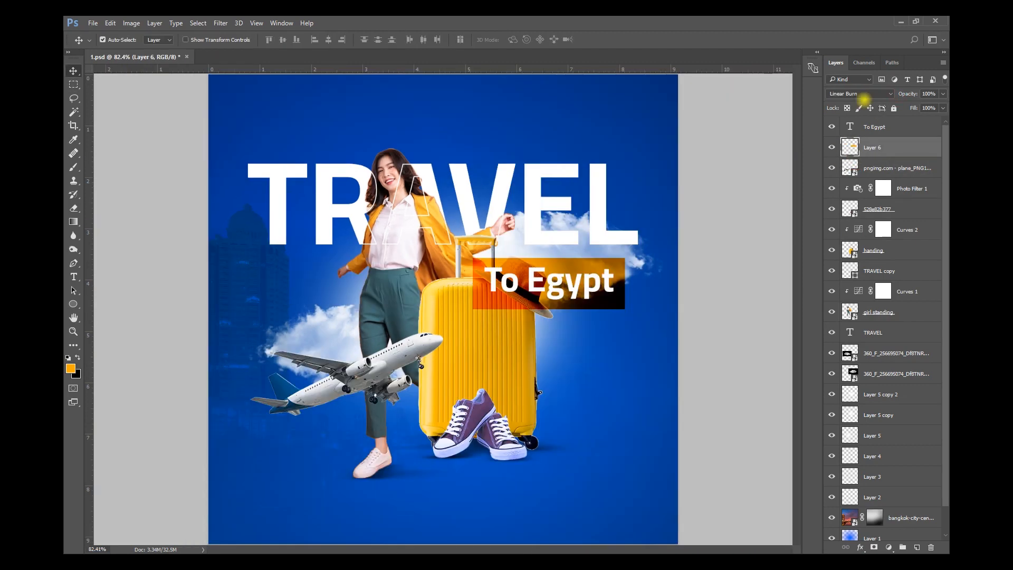
Step: Set the coloured box layer behind To Egypt to Normal blending and 70% opacity
left_click(863, 99)
left_click(863, 96)
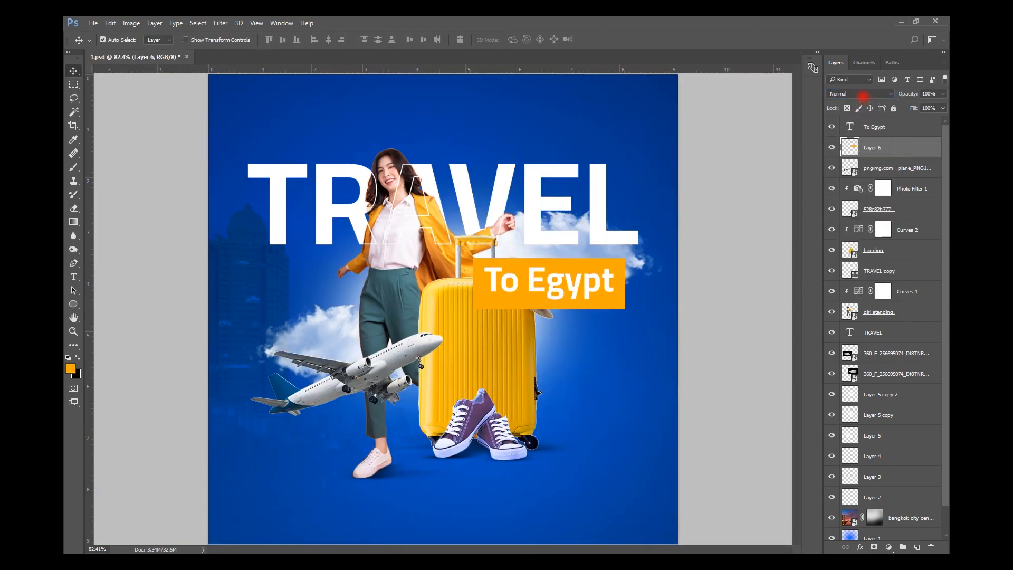
key("8")
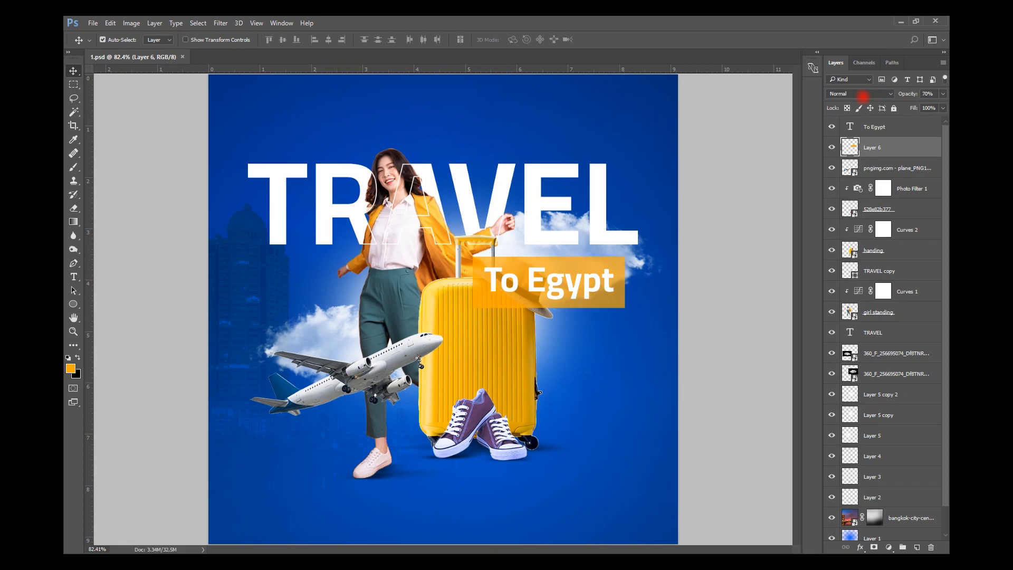
Step: Select the To Egypt text together with its box and nudge both slightly down
left_click(586, 283, "ctrl+shift")
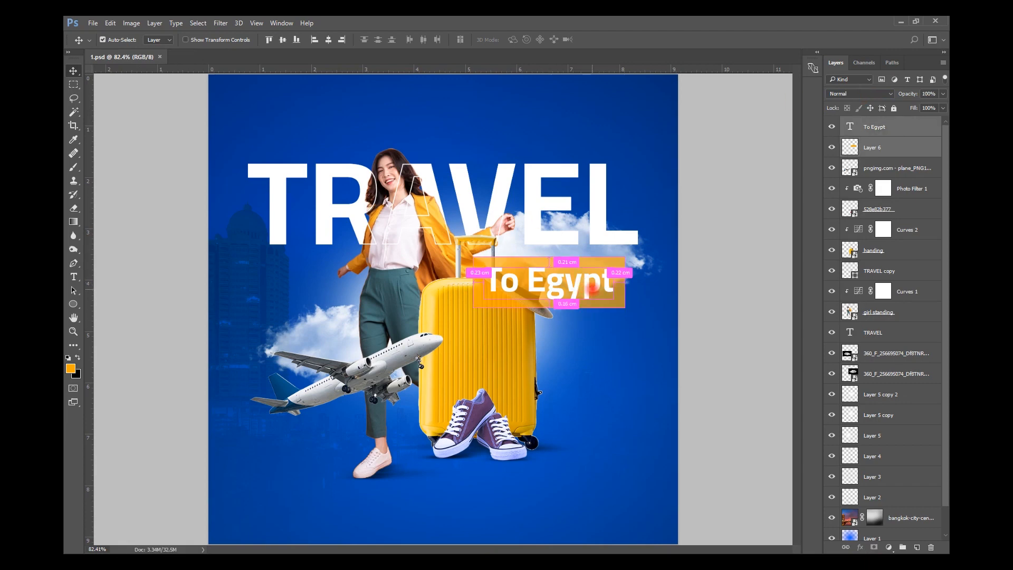
key("Down")
scroll(546, 244, "down", 2)
Step: Place the LOGO image file from the project folder at the poster's top centre, scaled to about 9.4%
key("alt+Tab")
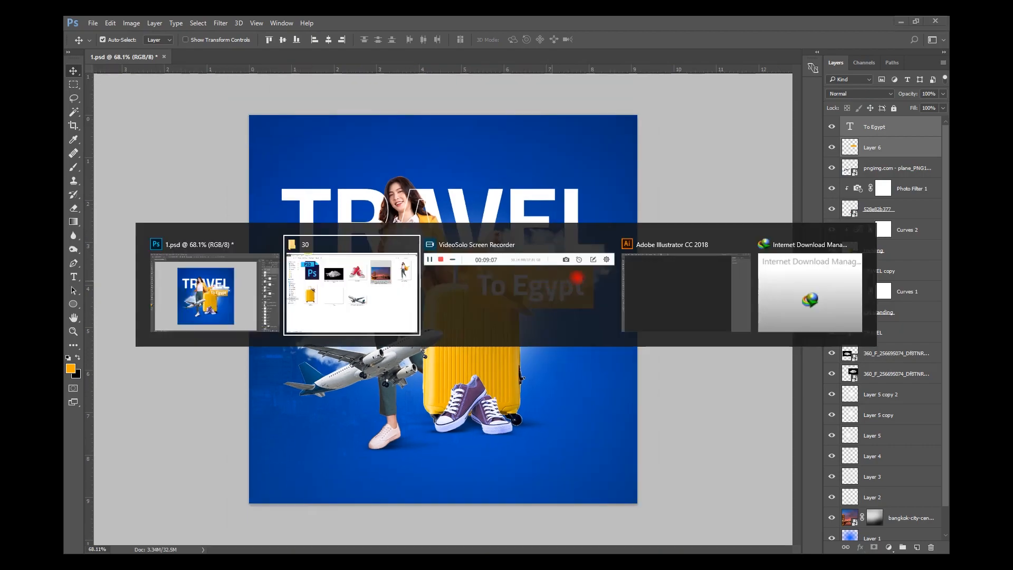
key("alt+Tab")
left_click_drag(388, 311, 536, 324)
left_click_drag(637, 502, 463, 170)
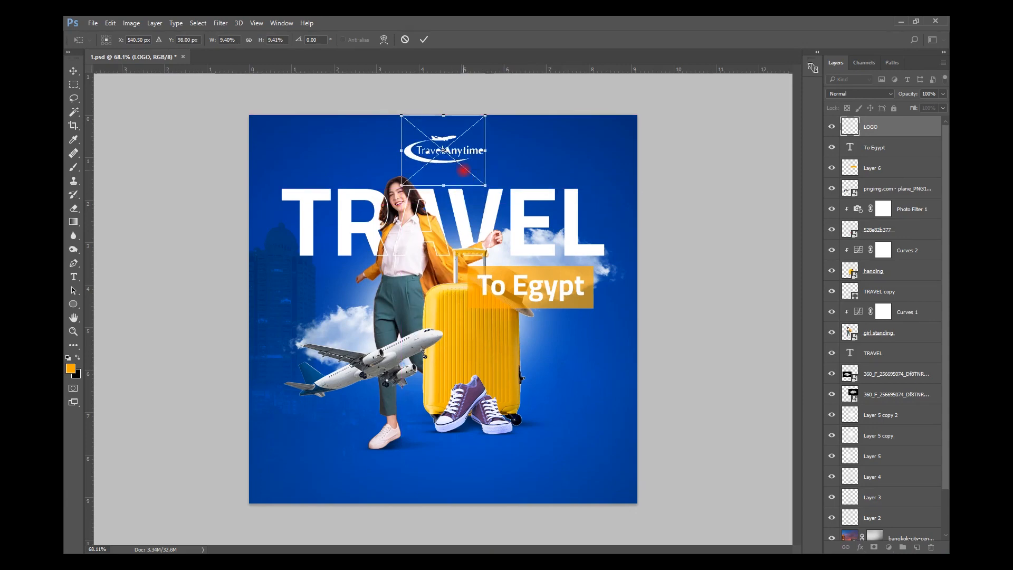
key("Return")
Step: Nudge the TravelAnytime logo slightly up above the TRAVEL title
key("Up")
key("Up")
key("Up")
key("Up")
key("Up")
key("Up")
key("Up")
key("Up")
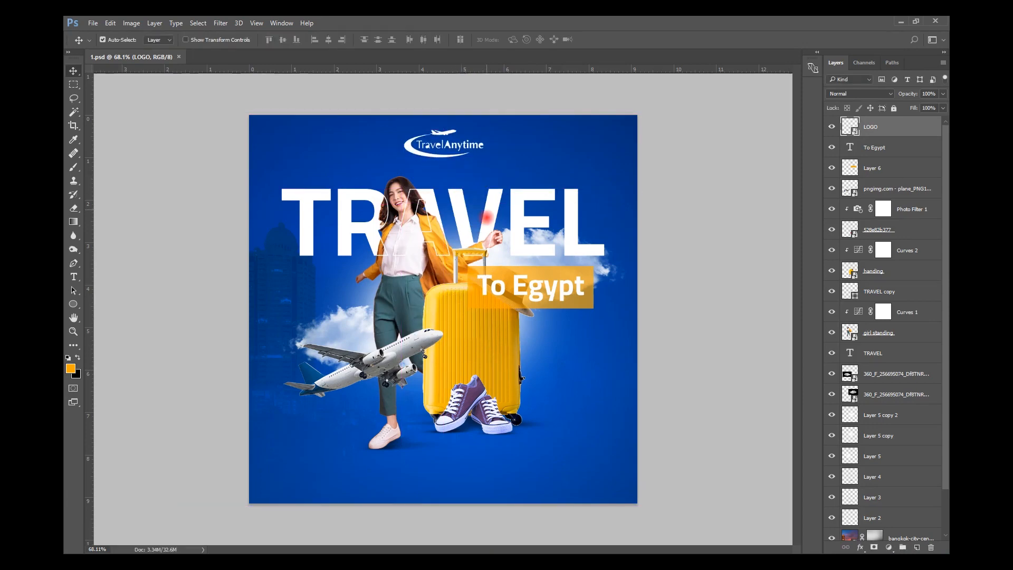
Step: Draw an unfilled rounded rectangle about 283 × 32 px near the poster's lower-left corner, with a white 2 px stroke and 10 px corners
left_click(151, 353)
left_click(74, 304)
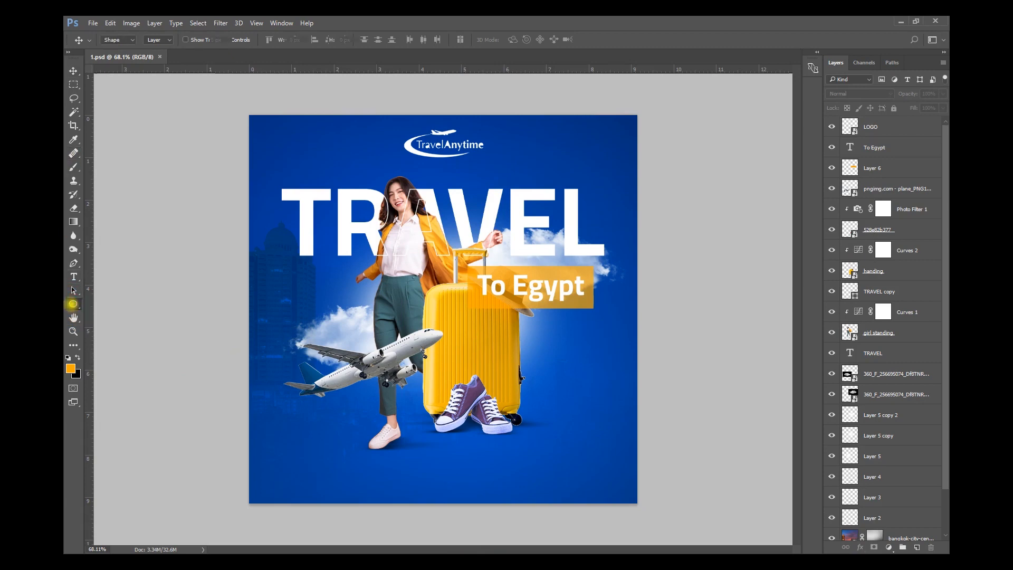
left_click(98, 315)
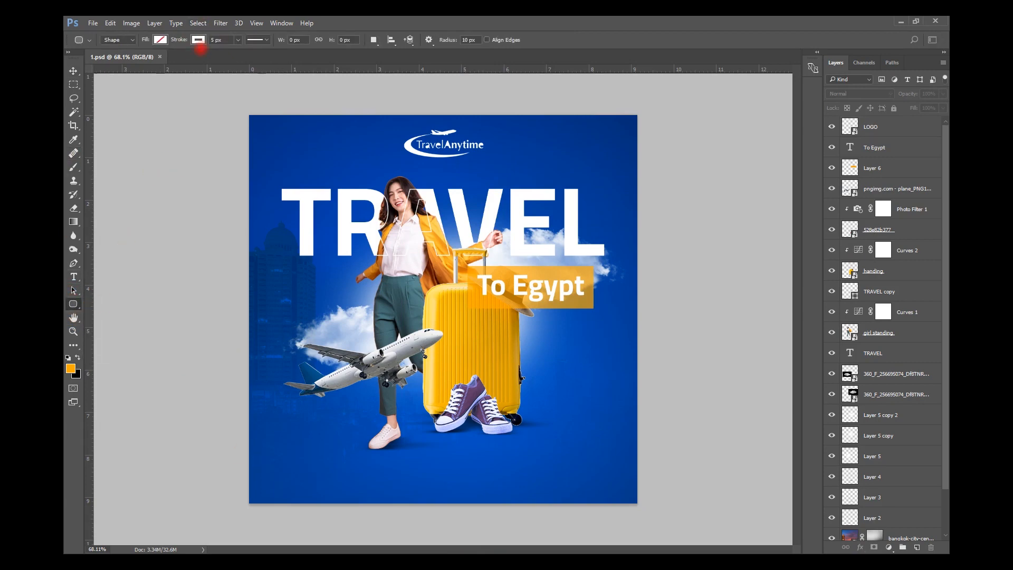
left_click(228, 41)
scroll(266, 496, "up", 5)
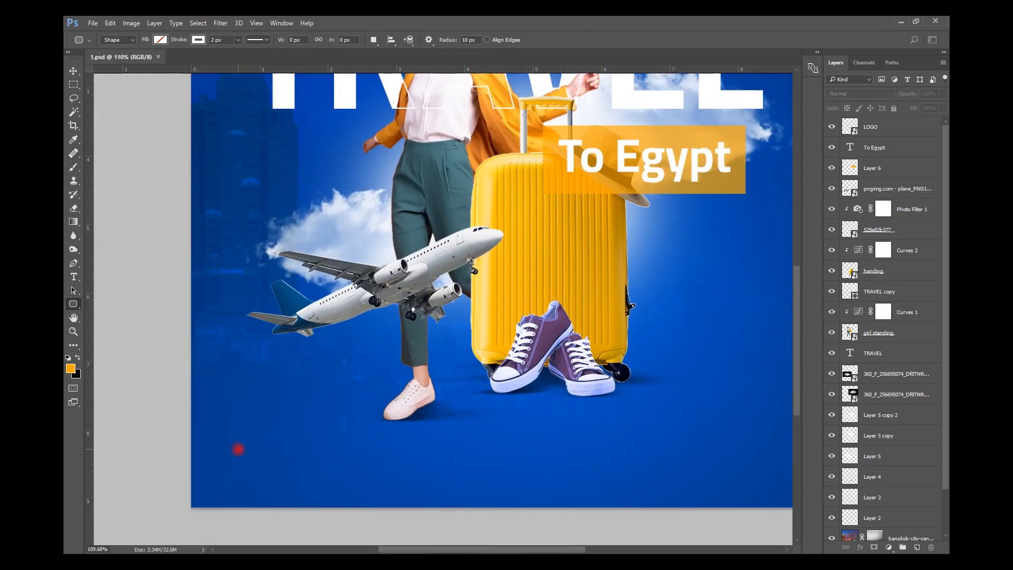
left_click_drag(230, 452, 393, 470)
Step: Set all four linked corner radii of the lower-left rounded rectangle to 16 px for fully rounded ends
mouse_move(74, 304)
left_mouse_down()
mouse_move(121, 316)
mouse_move(73, 304)
left_mouse_up()
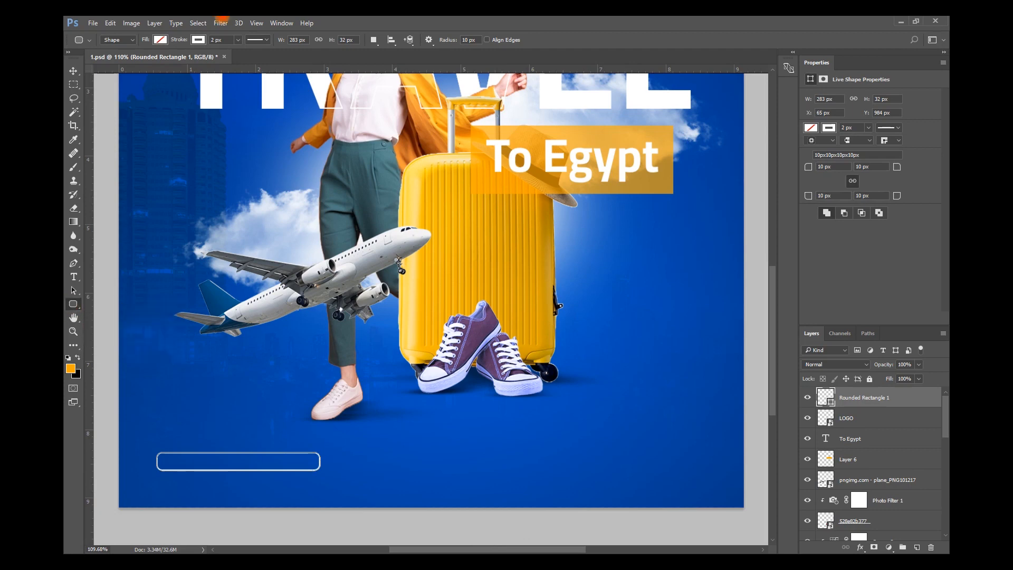
left_click(229, 40)
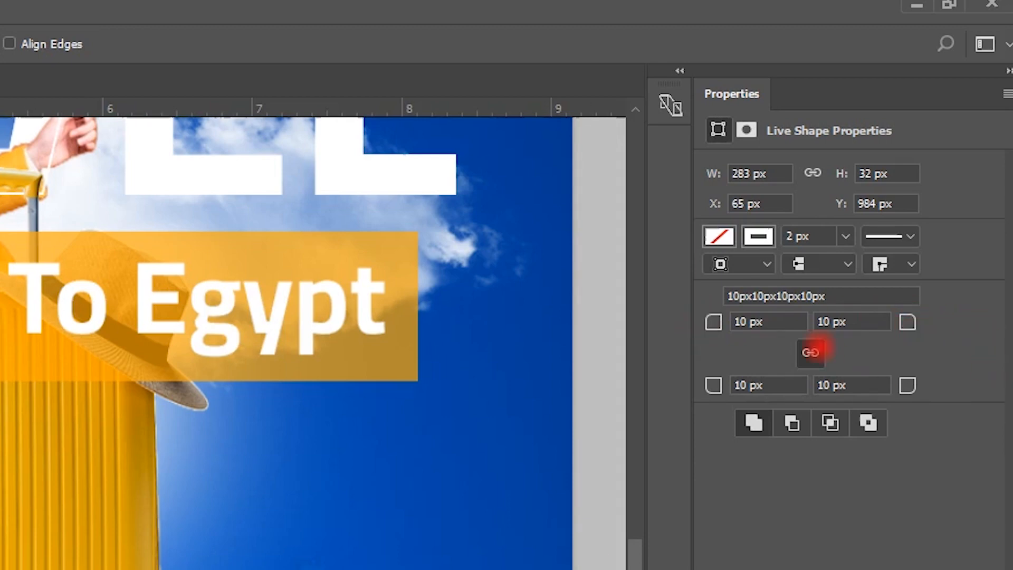
left_click(808, 352)
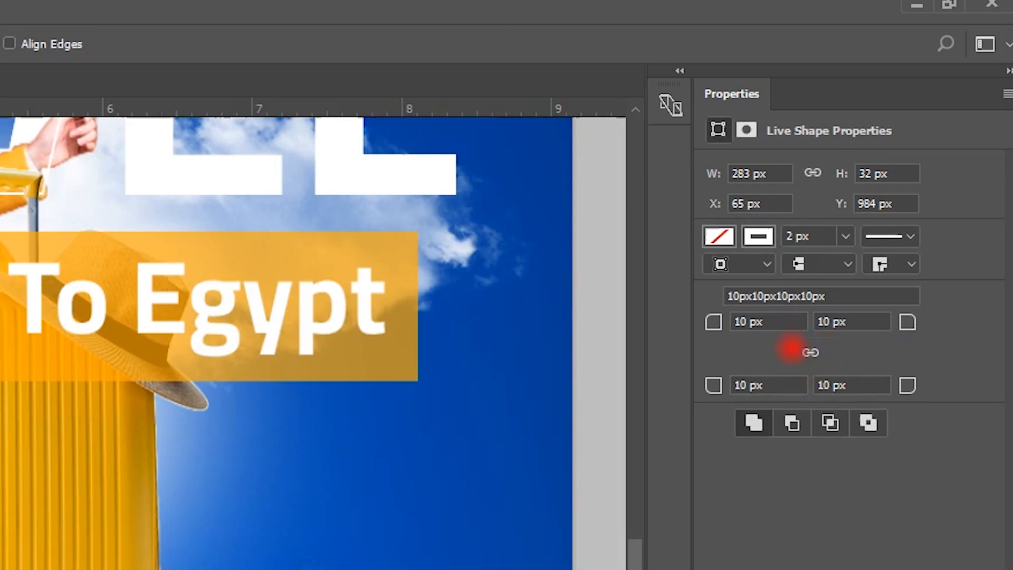
left_click(810, 352)
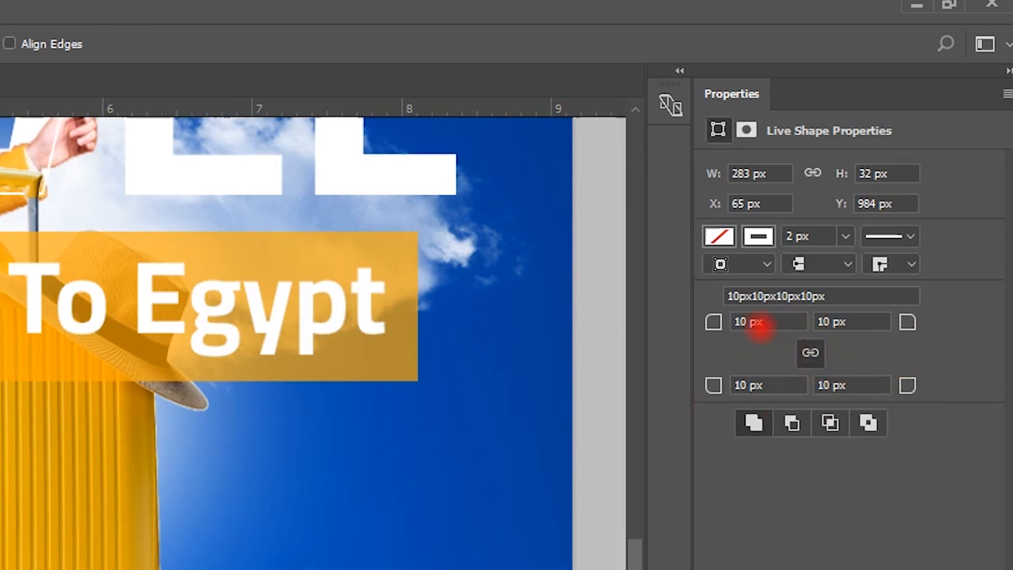
left_click_drag(713, 322, 925, 321)
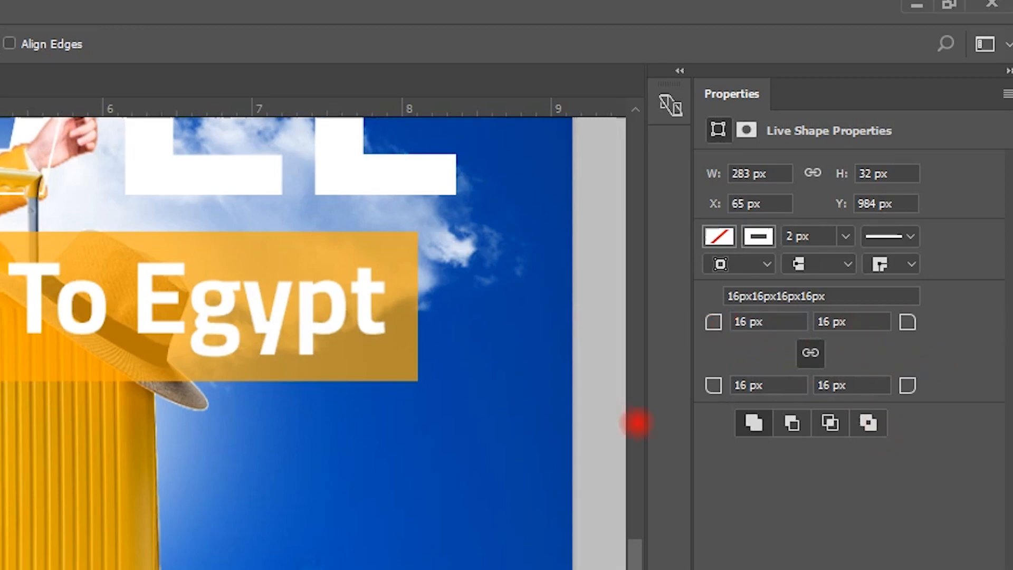
key("v")
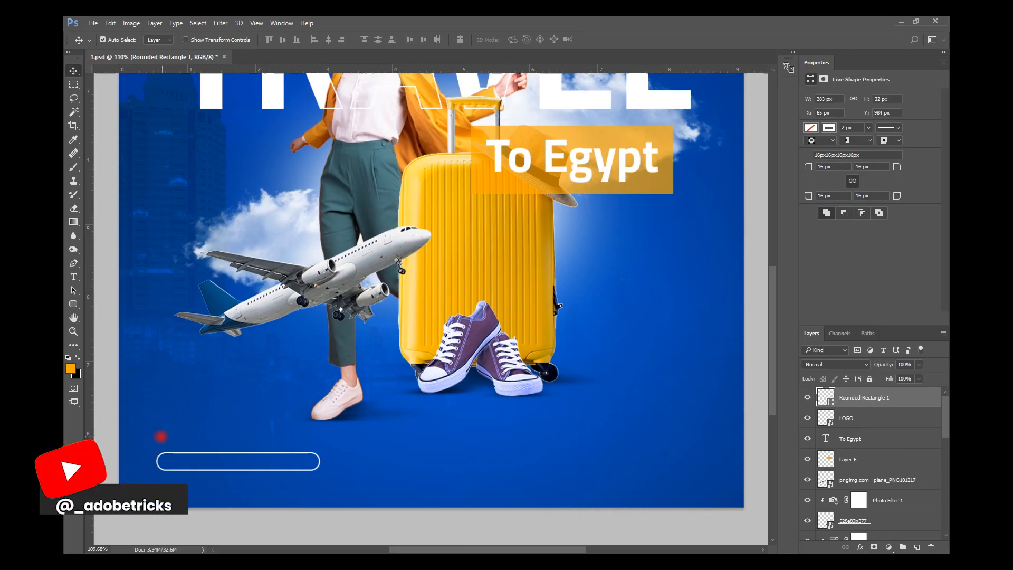
scroll(130, 489, "up", 3)
scroll(132, 484, "down", 1)
left_click(74, 276)
left_click(201, 394)
left_click(280, 40)
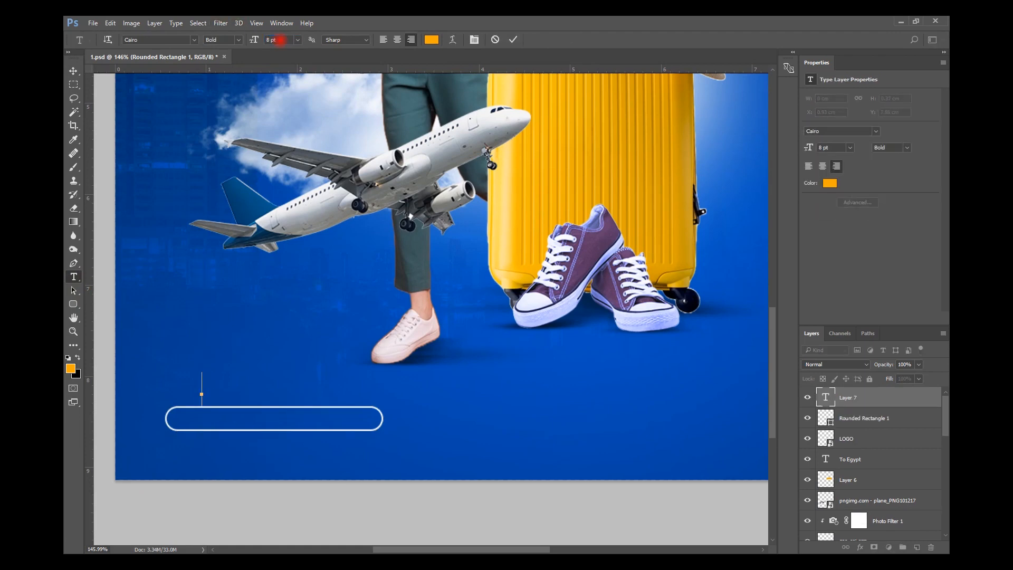
type("www.website.com")
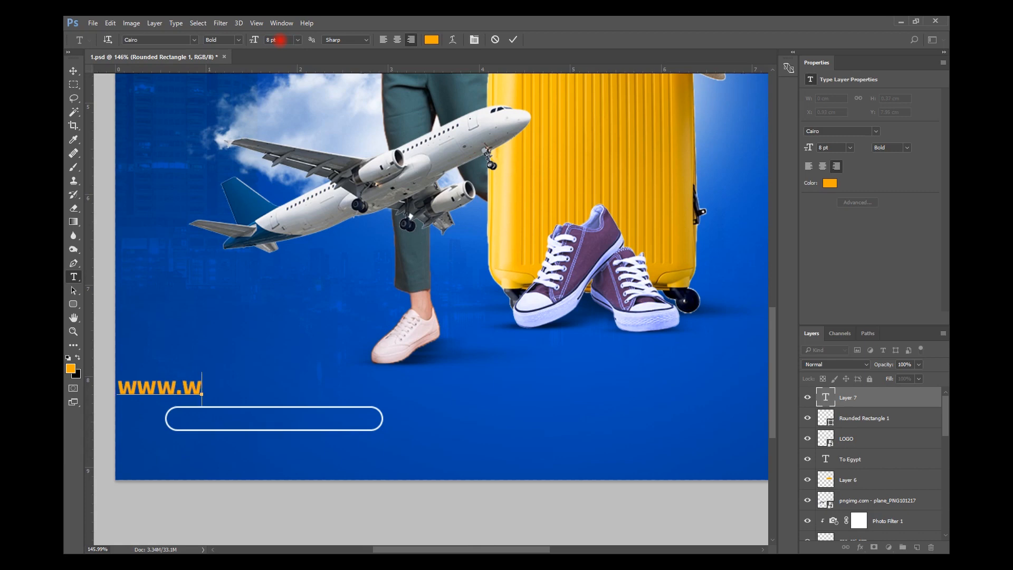
key("ctrl+Return")
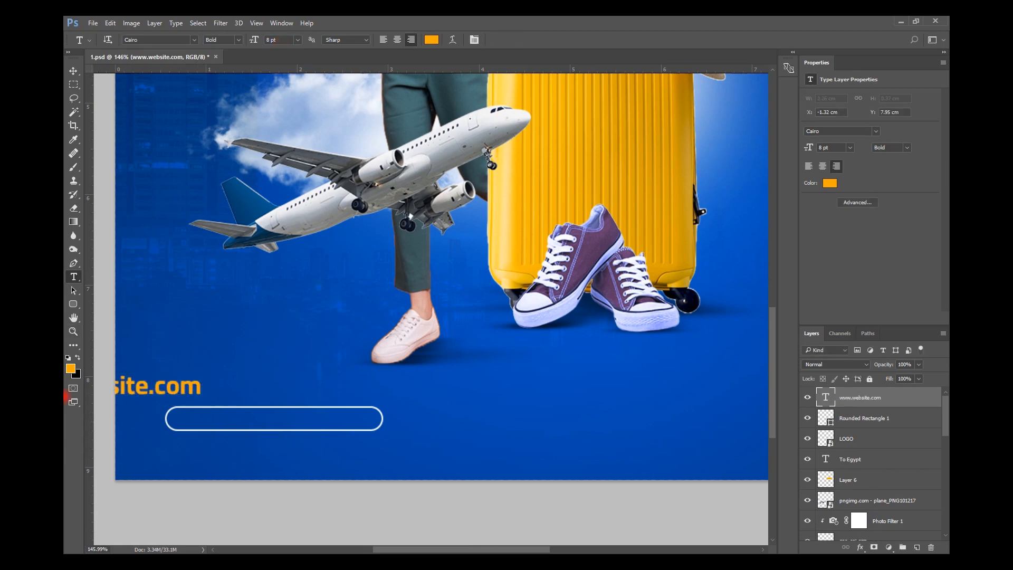
left_click(69, 357)
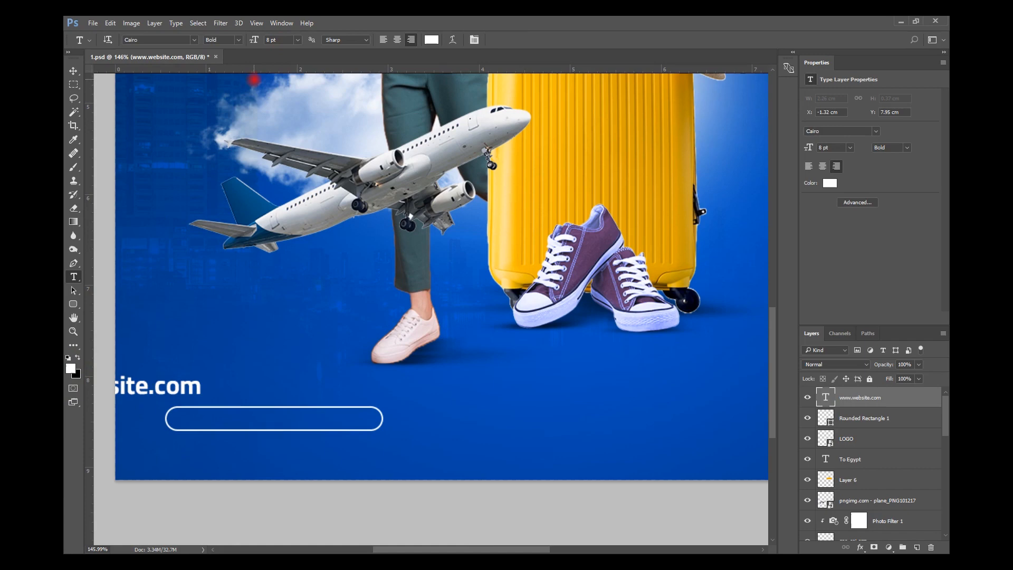
Step: Change the website text to Regular style, shrink it to about 4.65 pt and move it inside the rounded rectangle
left_click(238, 39)
left_click(227, 63)
key("ctrl+t")
left_click_drag(161, 395, 319, 428)
key("Return")
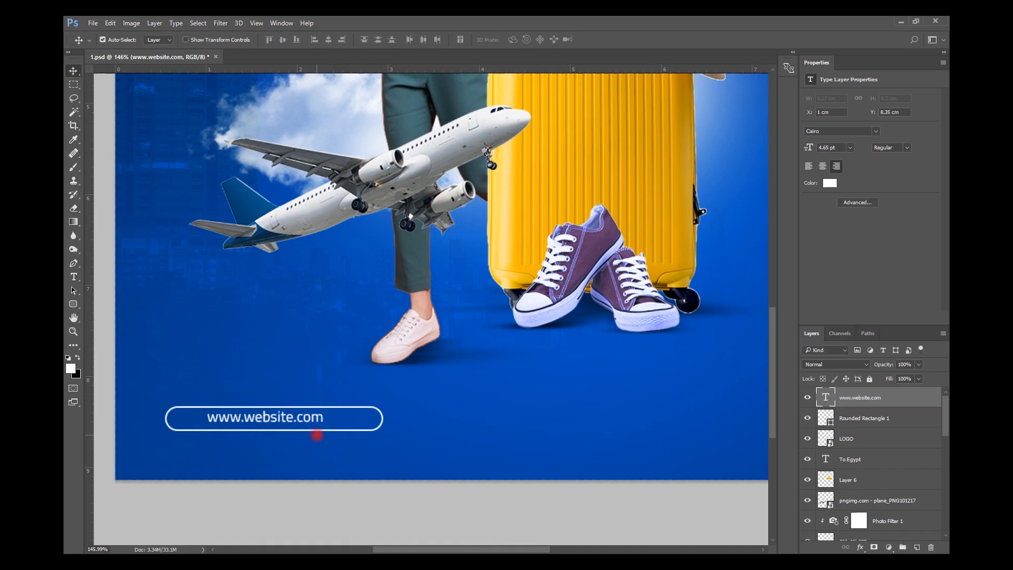
Step: Centre the website text horizontally and vertically on the rounded rectangle, and nudge it slightly up
left_click(347, 420, "shift")
left_click(282, 40)
left_click(328, 40)
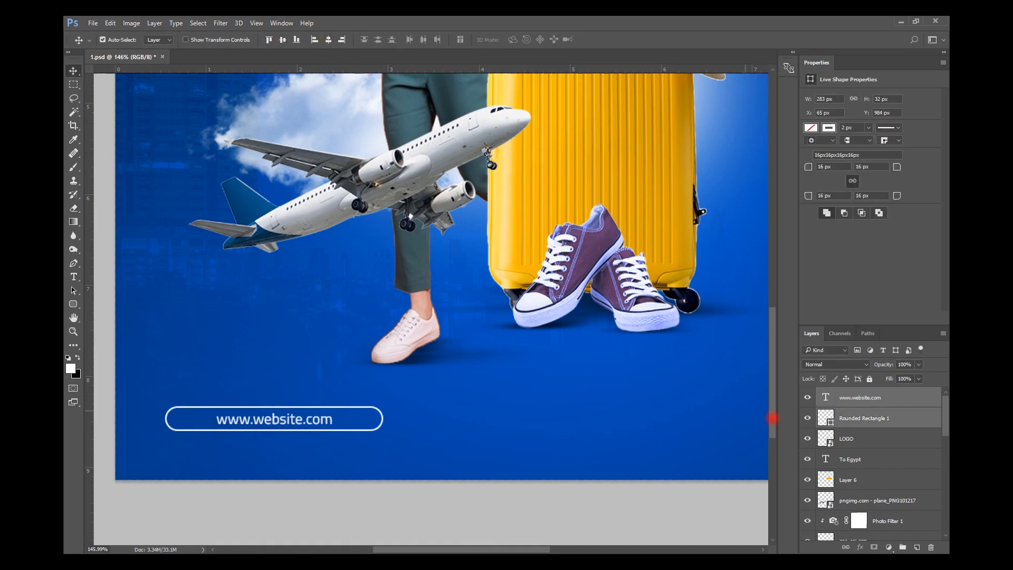
left_click(876, 397)
key("Up")
key("Up")
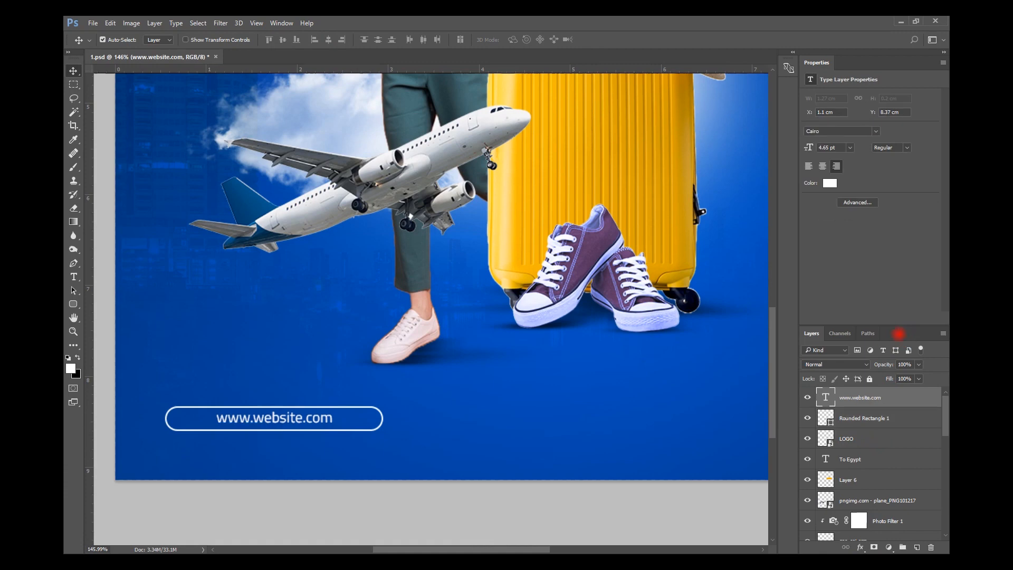
Step: Enlarge the website text about its centre to about 110%
key("ctrl+t")
scroll(292, 436, "up", 3)
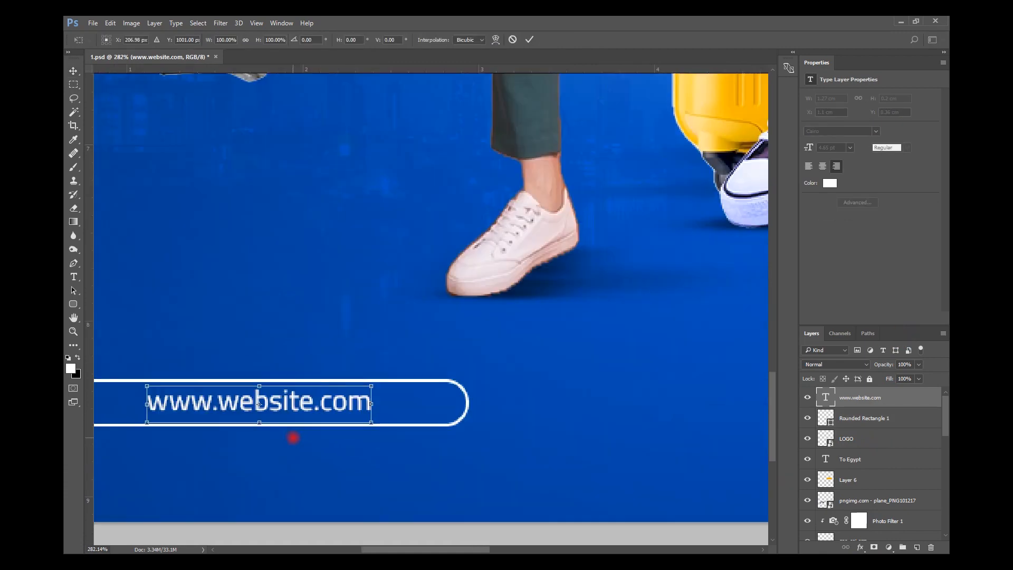
left_click_drag(377, 424, 388, 426)
key("Return")
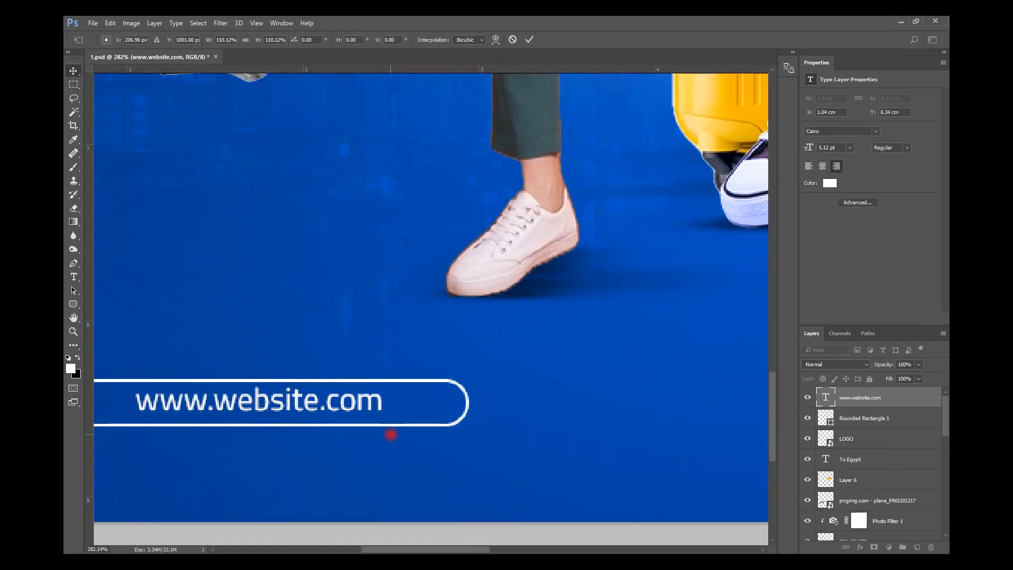
key("ctrl+0")
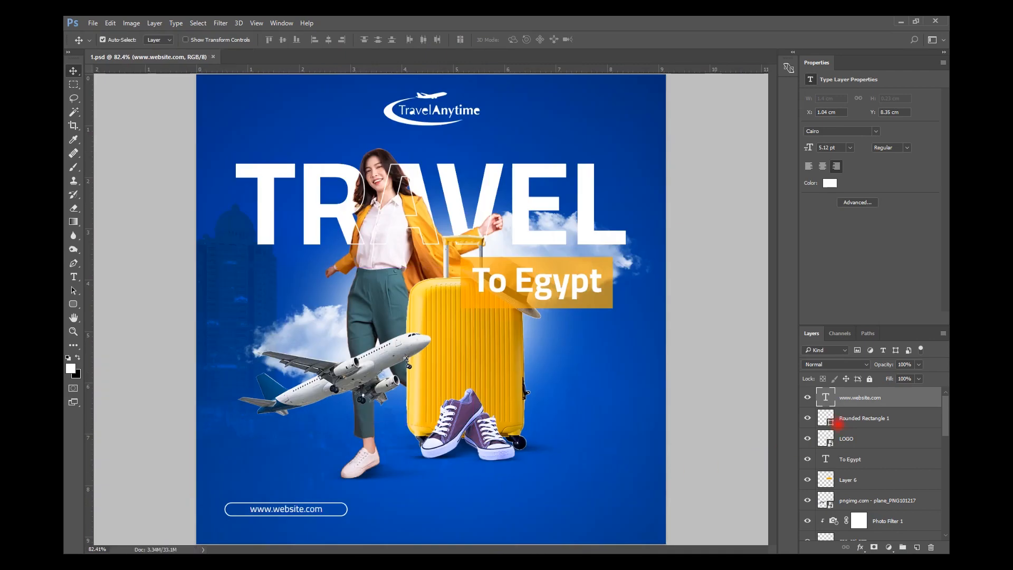
Step: Create a new empty layer directly above Rounded Rectangle 1 and clip it to that shape
left_click(849, 417)
left_click(807, 417)
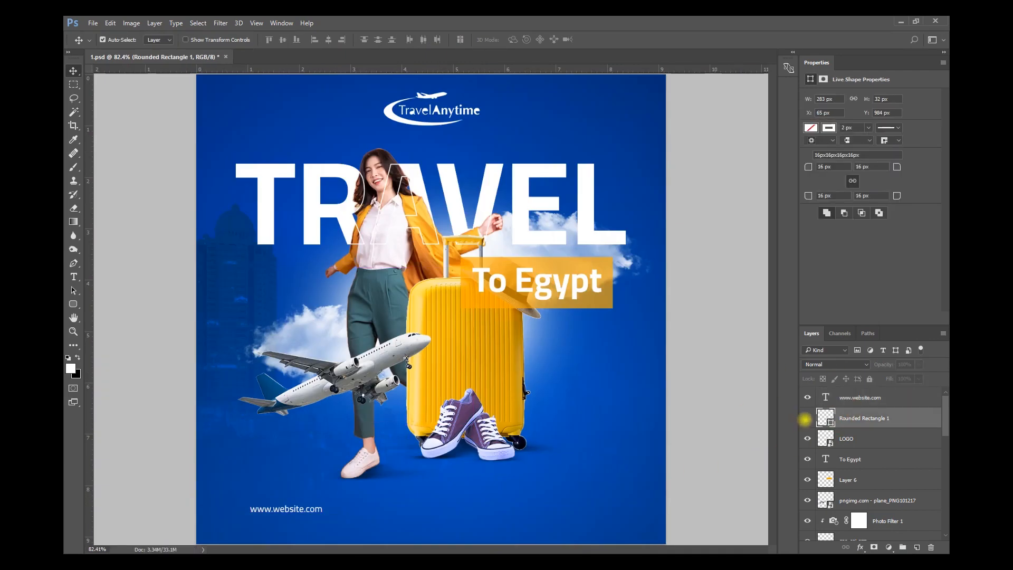
left_click(807, 418)
scroll(257, 513, "up", 6)
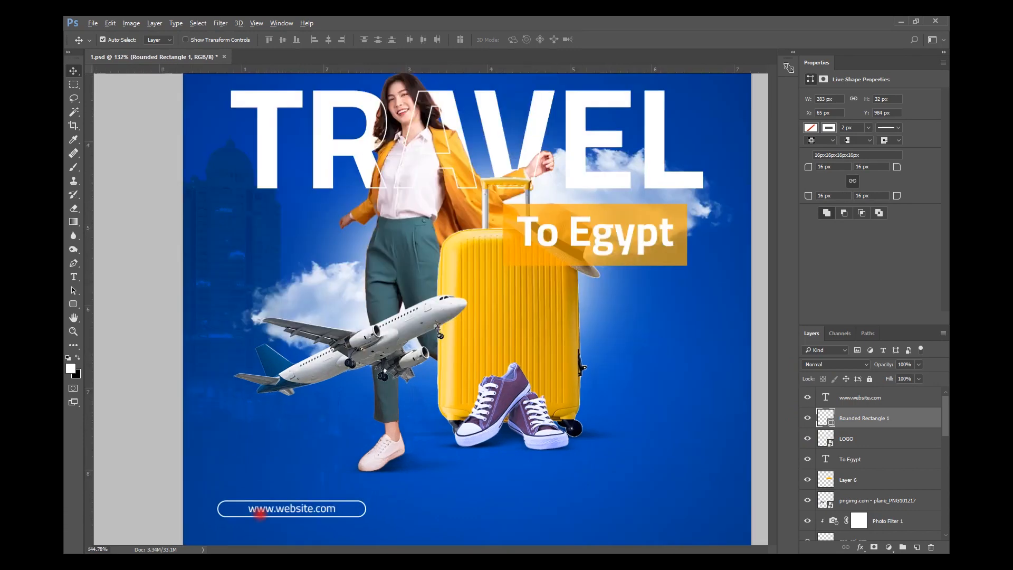
scroll(268, 509, "down", 2)
left_click(73, 85)
scroll(248, 435, "down", 2)
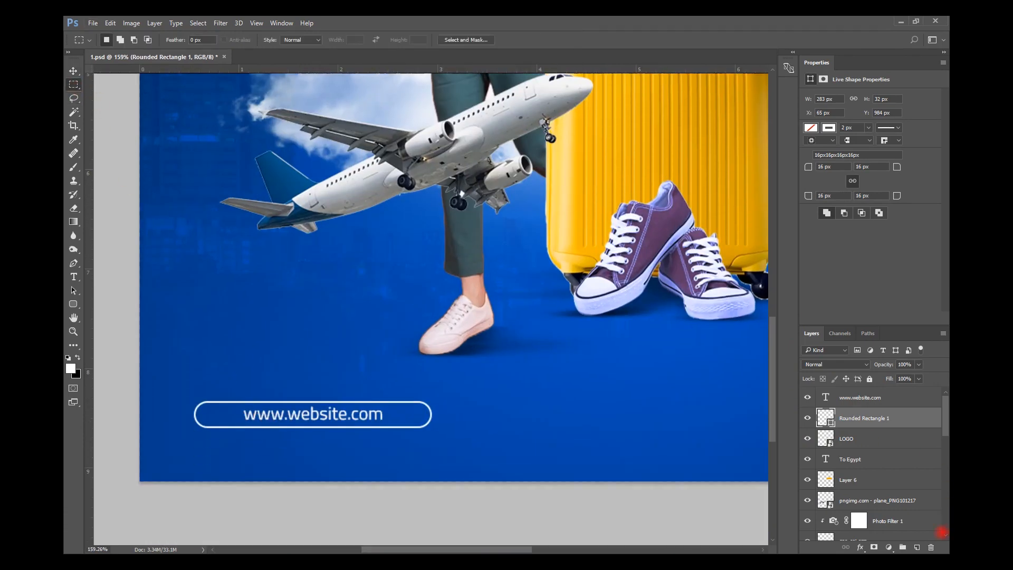
left_click(916, 547)
key("ctrl+alt+g")
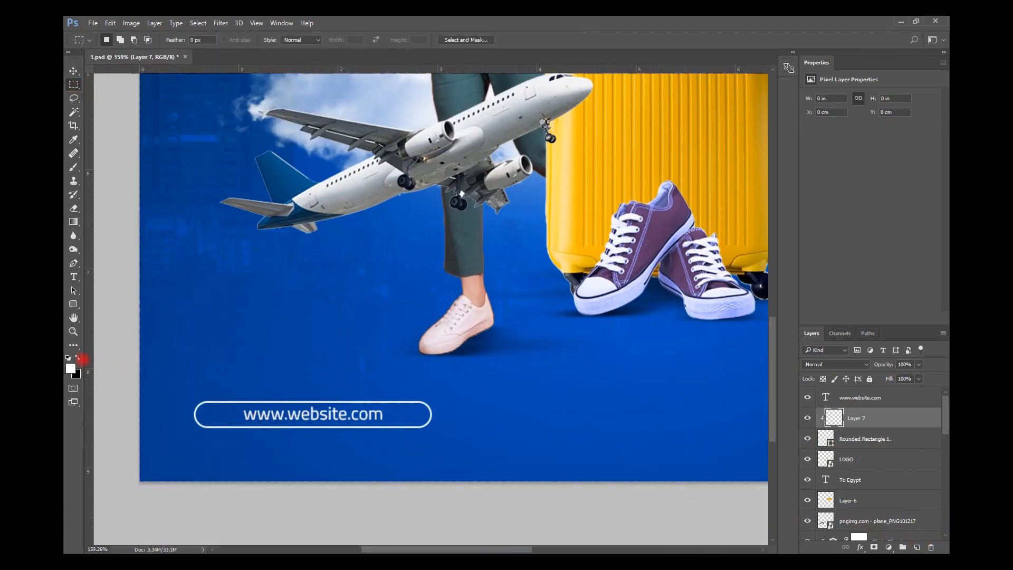
Step: Set the foreground colour to the yellow sampled from the suitcase
left_click(71, 368)
left_click(575, 195)
key("Return")
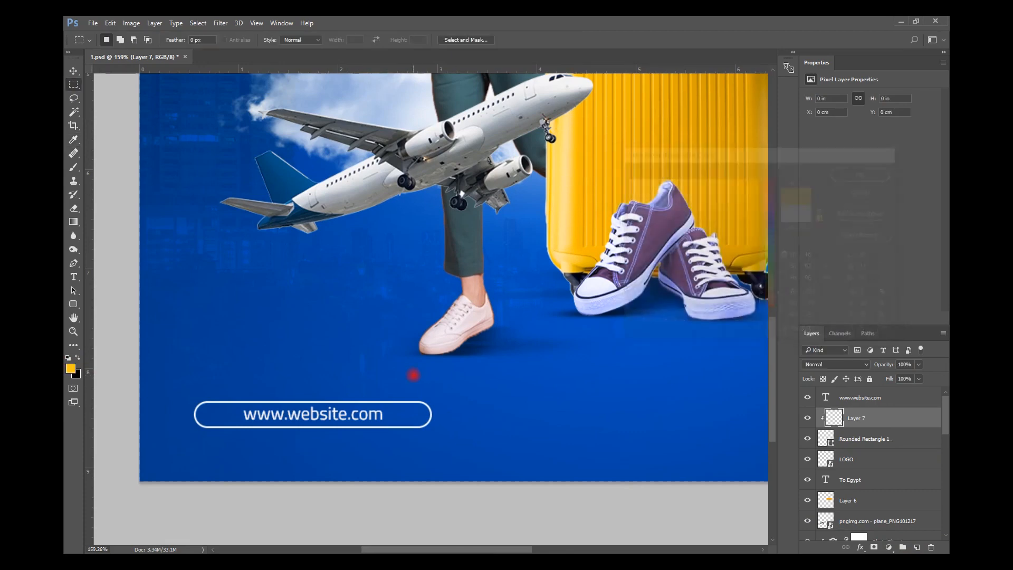
left_click_drag(286, 381, 574, 475)
key("alt+BackSpace")
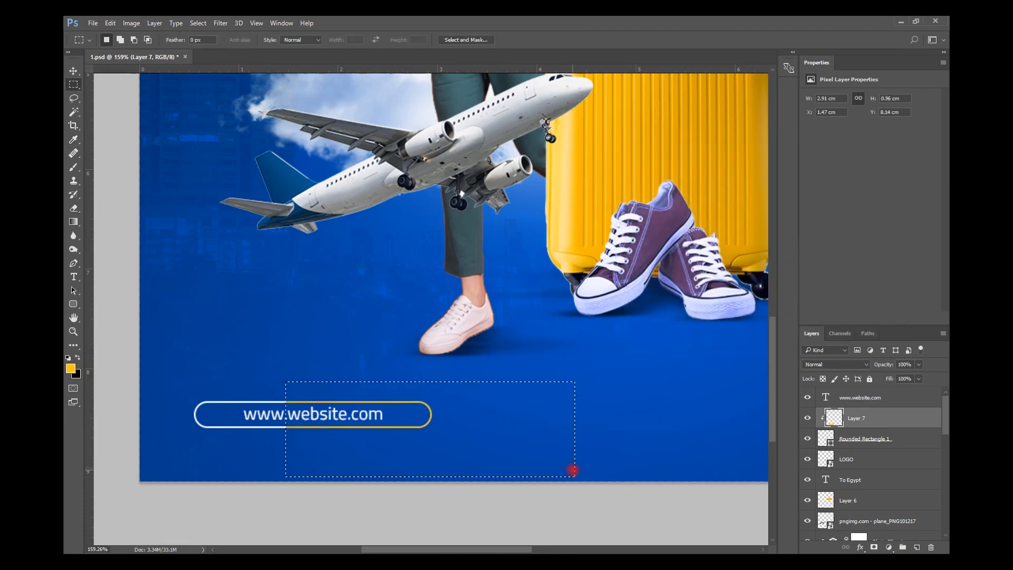
key("ctrl+z")
key("ctrl+d")
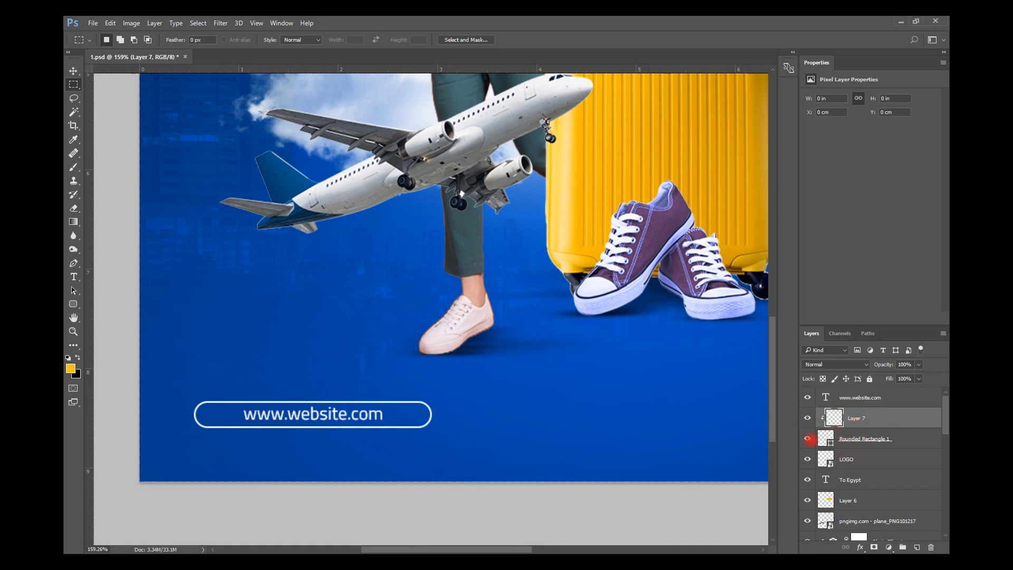
left_click(807, 439)
left_click(807, 439)
Step: Fill a rectangular selection covering the right half of the rounded rectangle with yellow on the clipped layer, and deselect
right_click(73, 85)
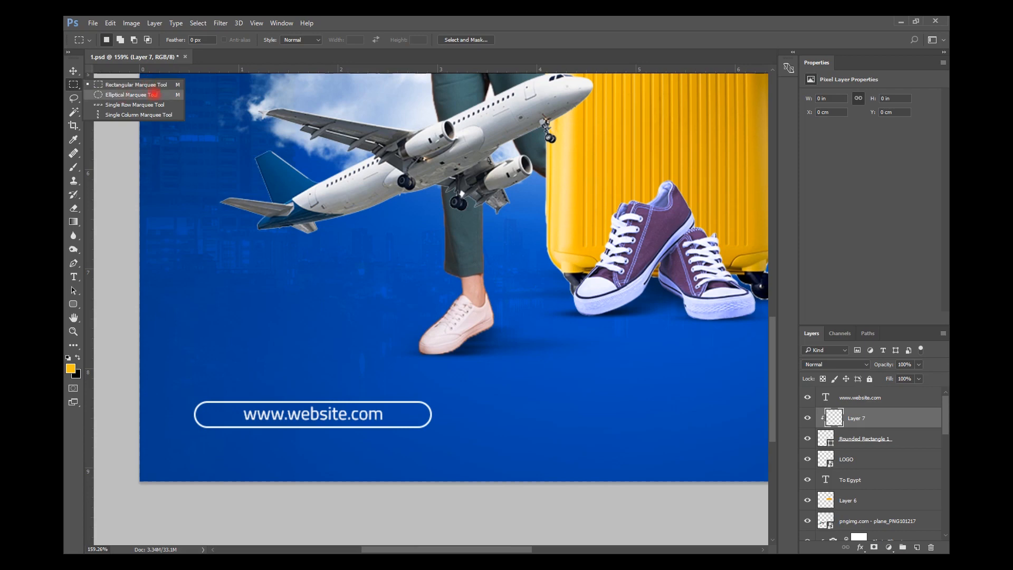
left_click(140, 84)
left_click_drag(301, 388, 494, 456)
key("alt+BackSpace")
left_click(547, 447)
key("v")
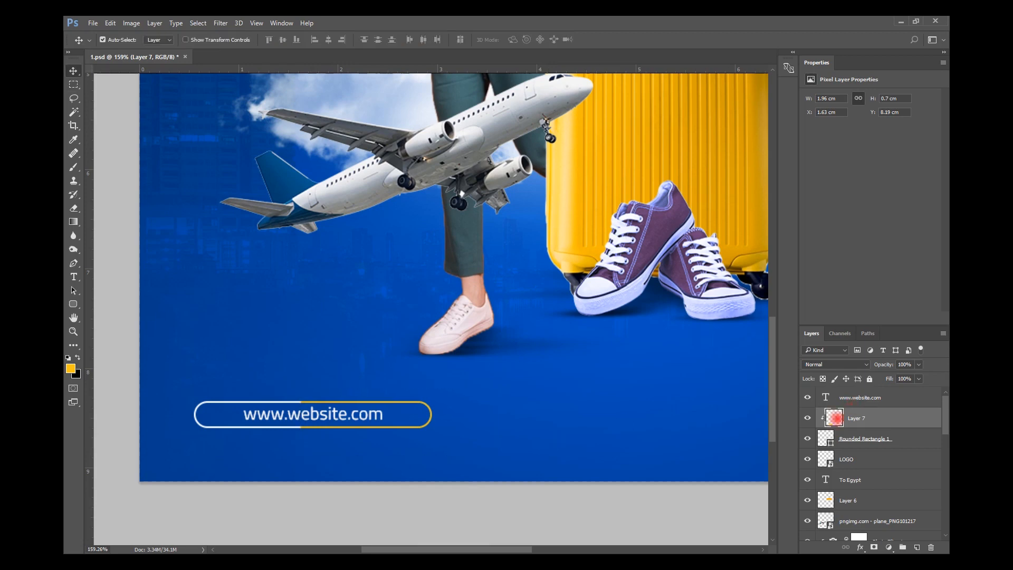
Step: Release and reapply the yellow layer's clipping mask, and shift the fill slightly to the right
key("ctrl+alt+g")
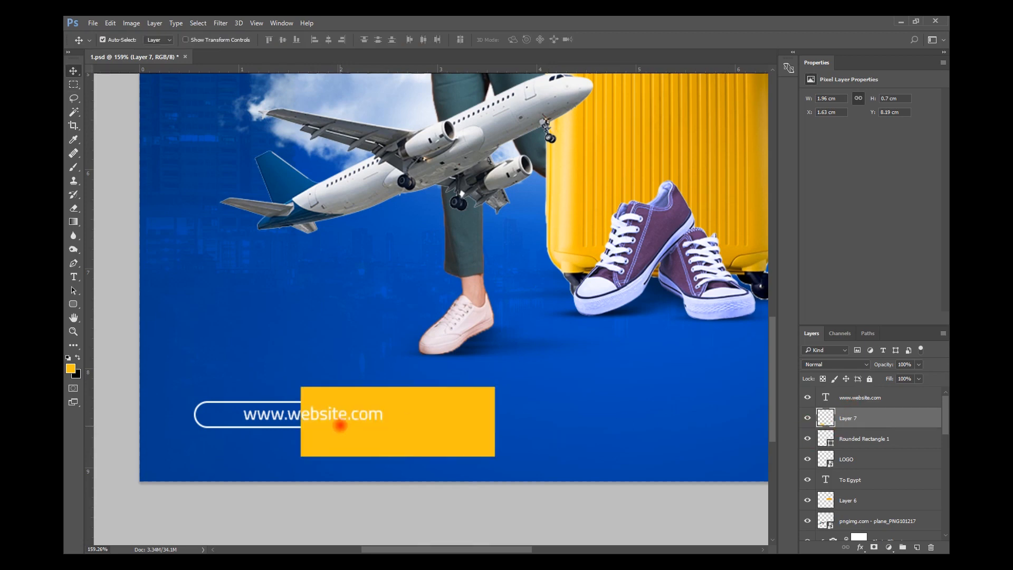
key("ctrl+alt+g")
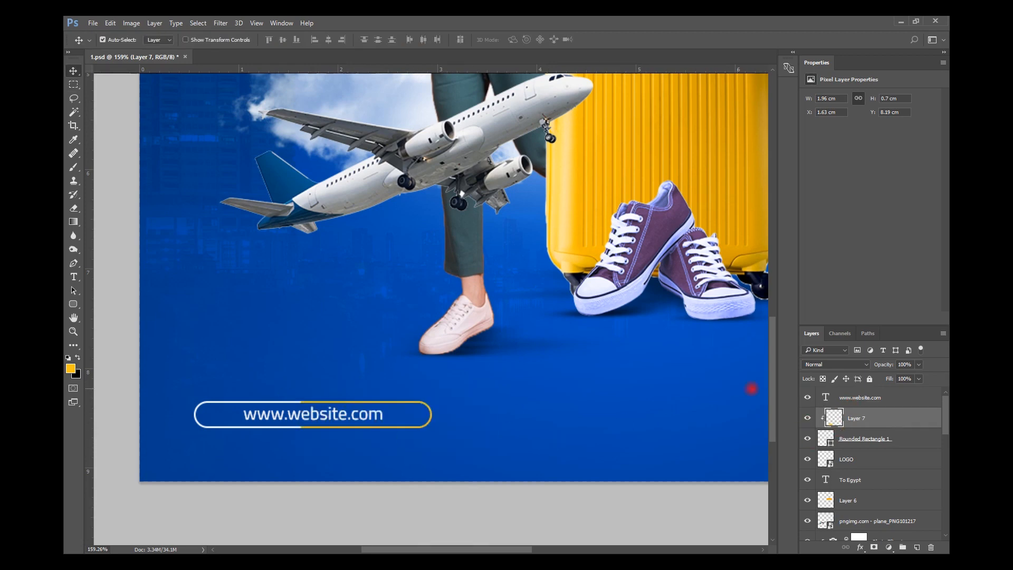
left_click(868, 436)
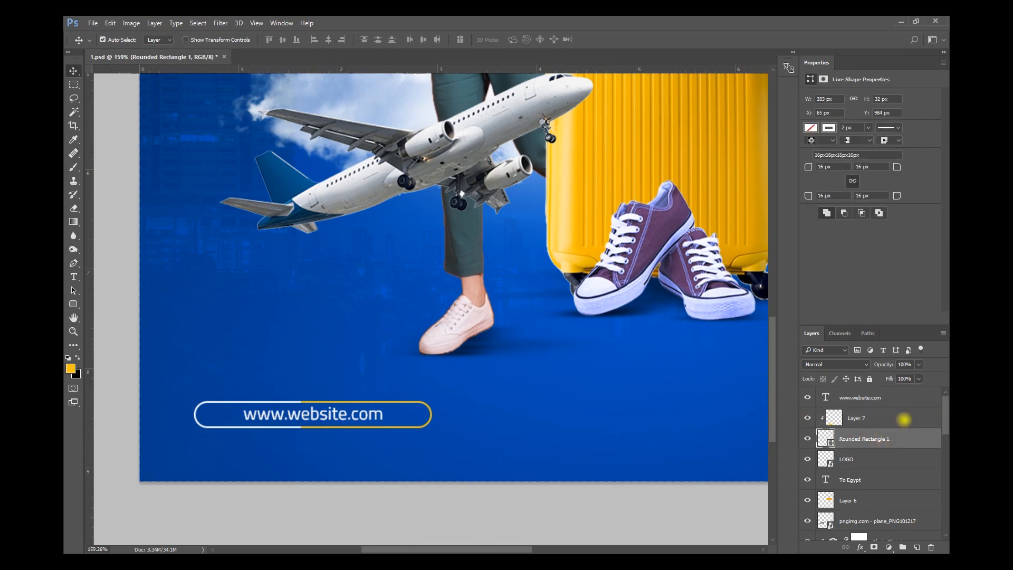
left_click(903, 419)
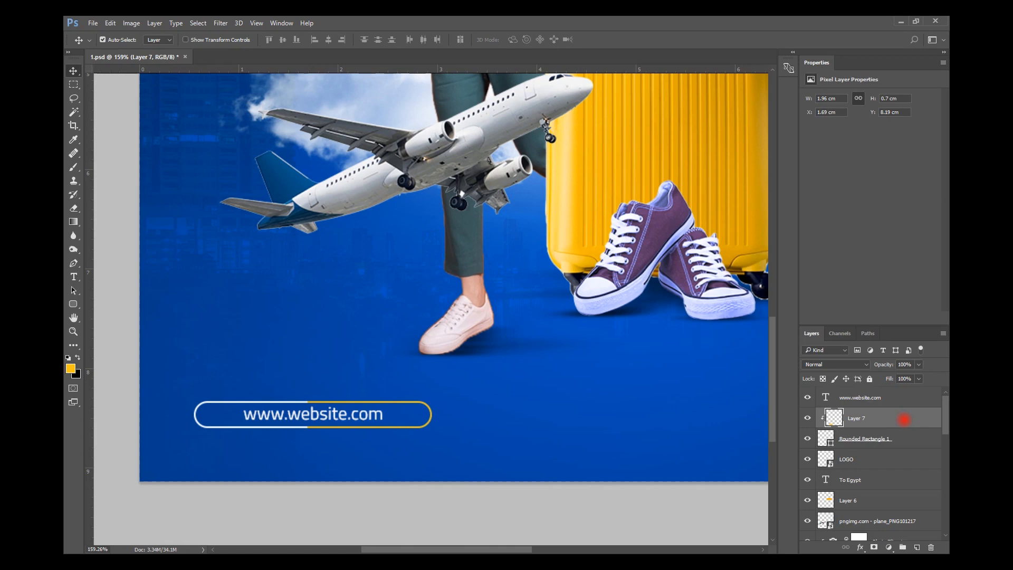
Step: Fit the whole poster in view and close the Properties panel
key("ctrl+0")
right_click(863, 63)
left_click(867, 73)
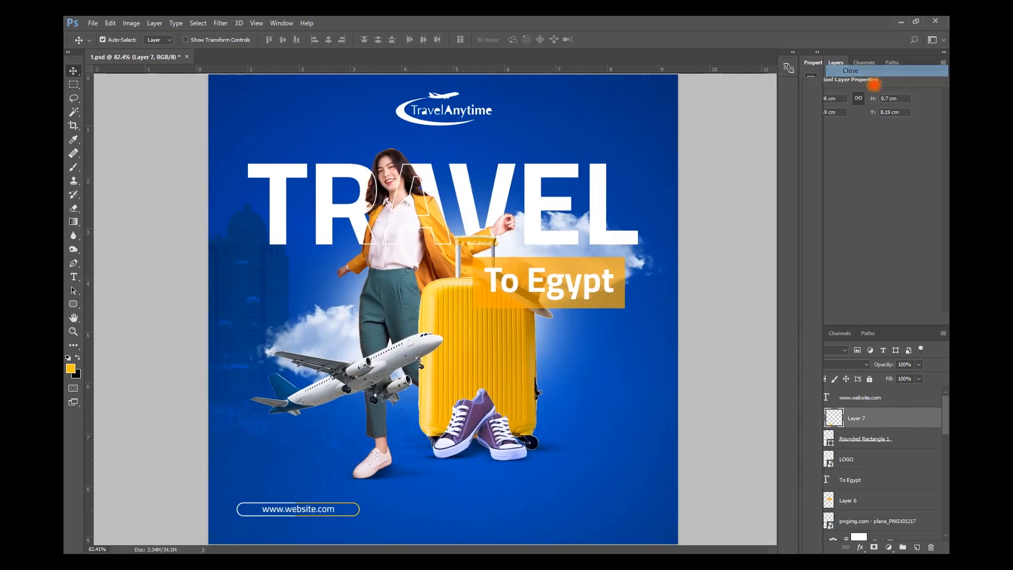
Step: Select the website text, its yellow fill and rounded rectangle layers together and move them 20 px down and 10 px left
left_click(887, 170)
left_click(898, 128, "shift")
key("shift+Down")
key("shift+Down")
key("shift+Left")
Step: Duplicate the website box with its text and yellow fill, and move the copy straight across to the poster's lower-right corner
key("ctrl+j")
key("ctrl+t")
left_click_drag(338, 527, 633, 528)
key("Return")
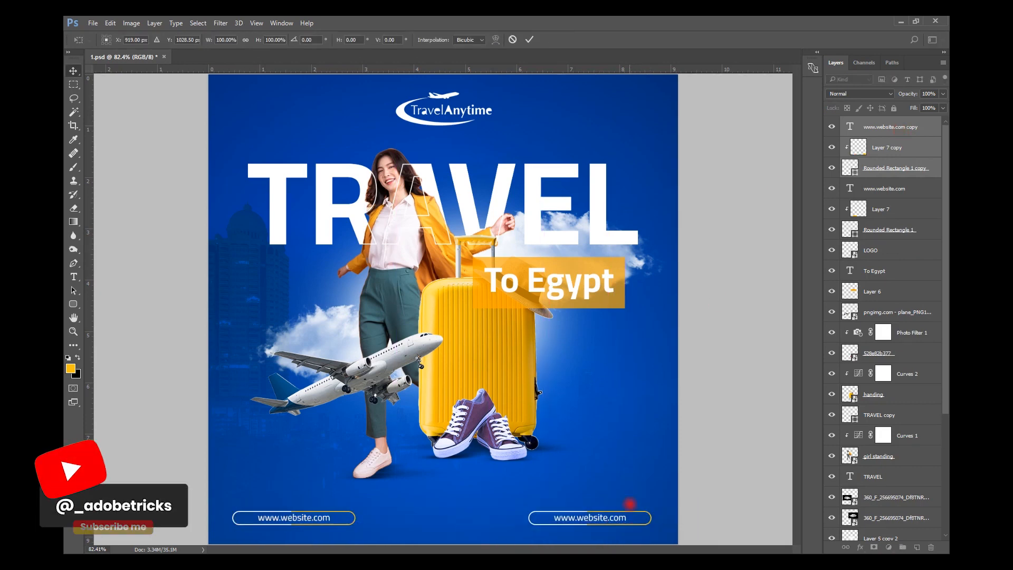
Step: Start replacing the copied website text with a phone number and set its character direction to left-to-right
left_click(849, 126)
double_click(849, 126)
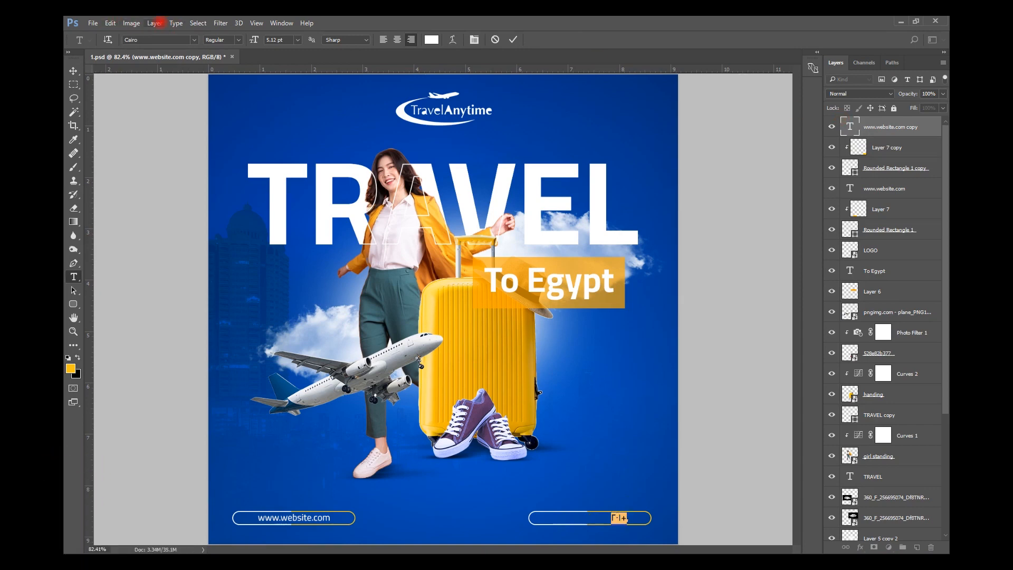
left_click(175, 23)
mouse_move(221, 203)
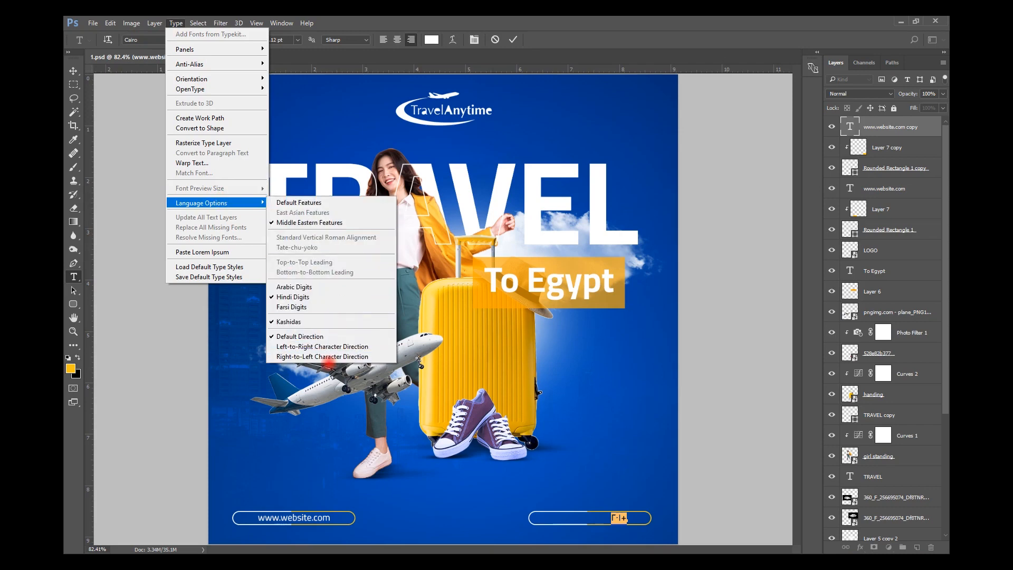
left_click(333, 347)
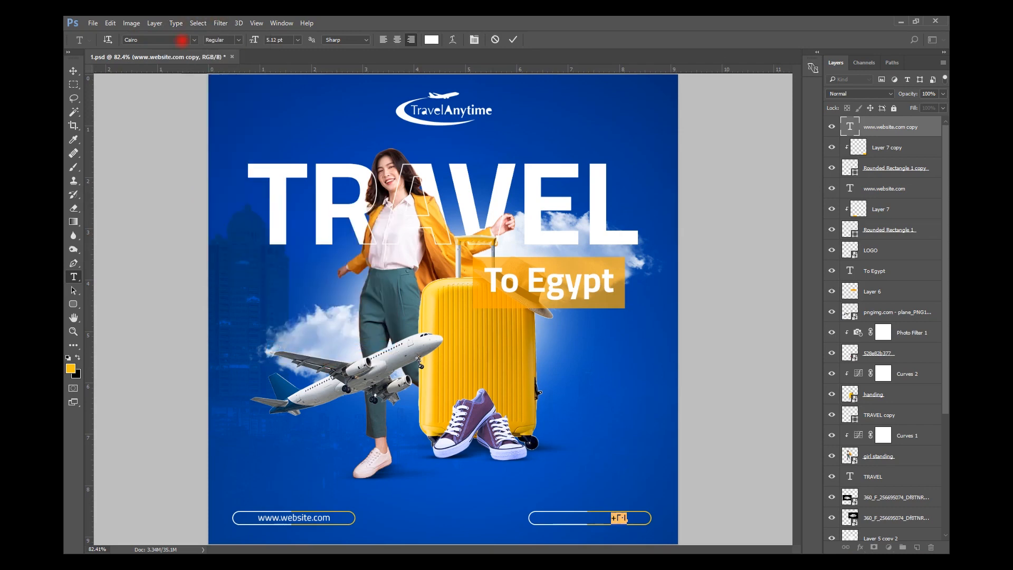
Step: Format the replacement text in Poppins Regular at 6 pt and complete the phone number
left_click(181, 40)
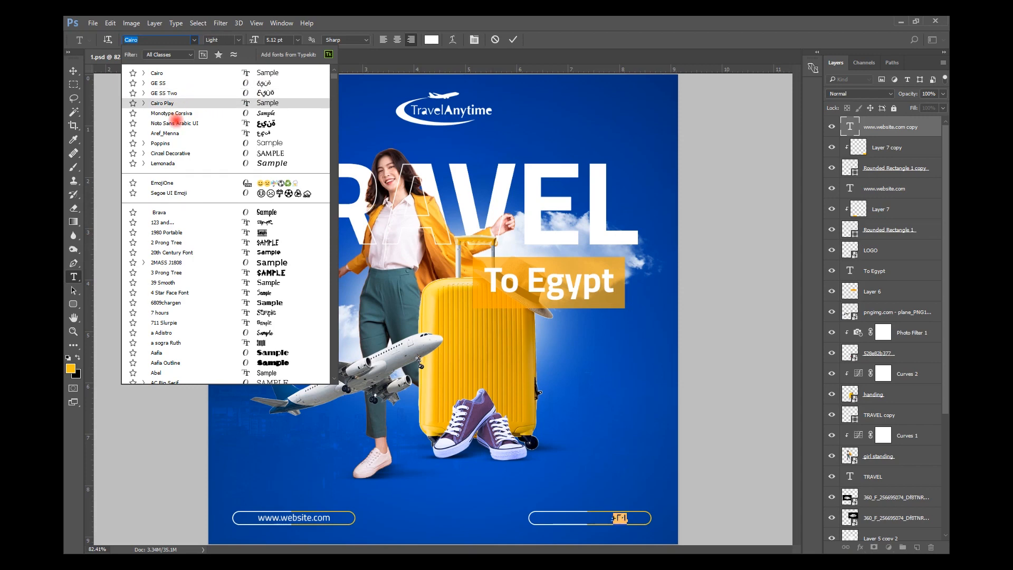
left_click(179, 144)
left_click(219, 69)
left_click(283, 41)
type("6")
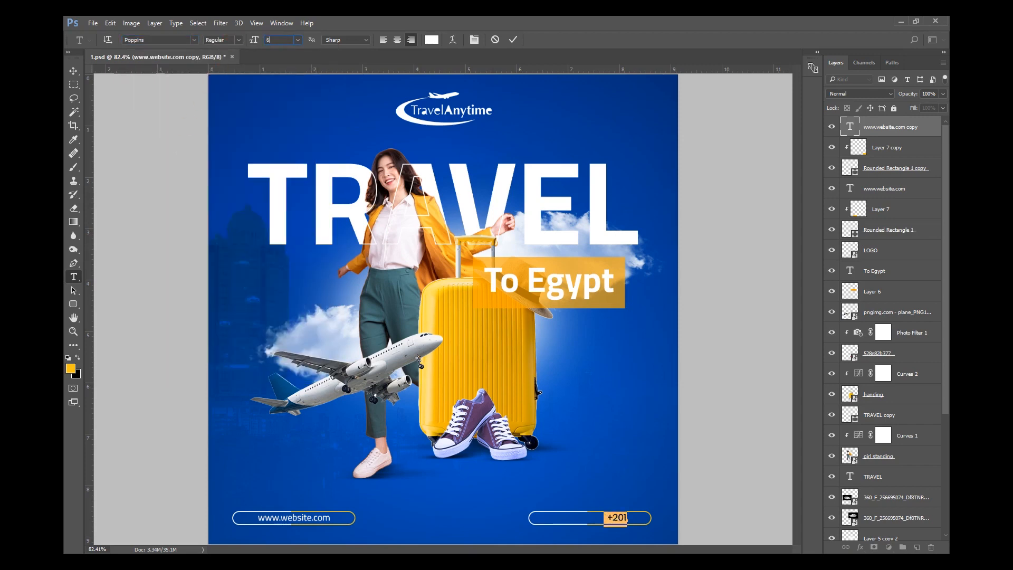
type("+20123-456-789")
key("ctrl+Return")
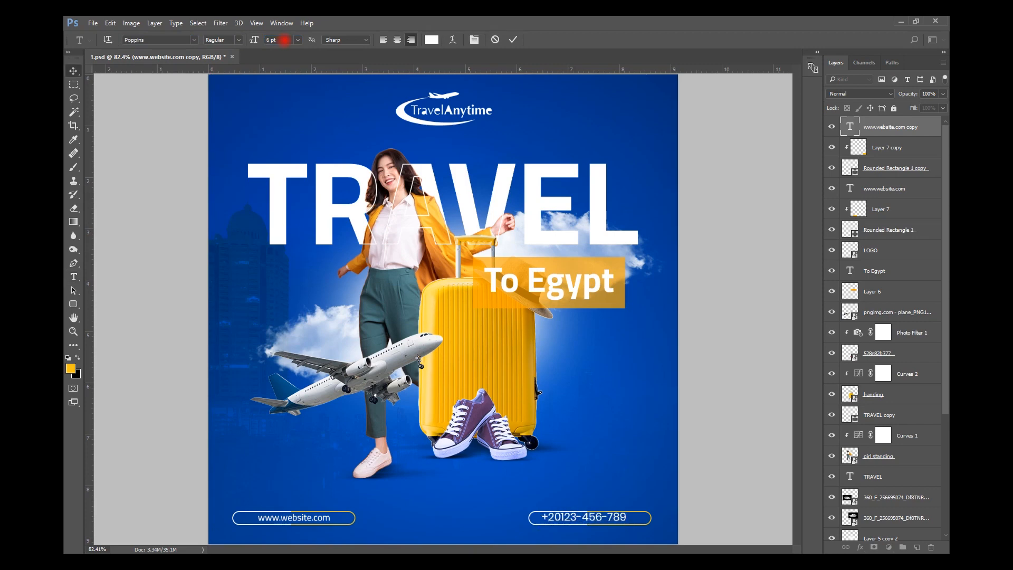
Step: Nudge the phone number text 11 px to the right inside its rounded box
key("v")
key("Right")
key("Right")
key("Right")
key("Right")
key("Right")
key("Right")
key("Right")
key("Right")
key("Right")
key("Right")
key("Right")
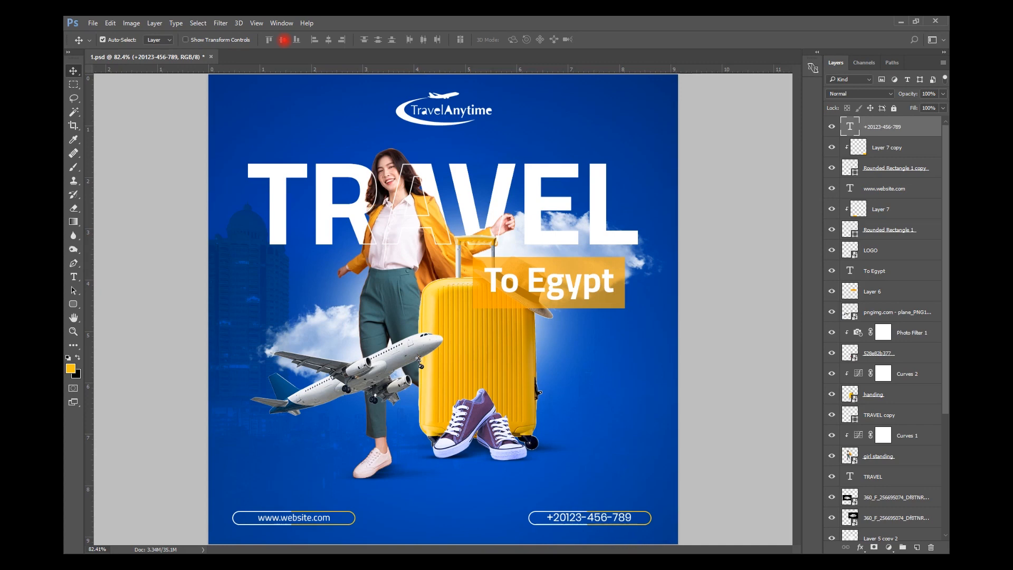
Step: Scale the phone number text down slightly so it fits inside its rounded box with more margin
scroll(592, 533, "up", 5)
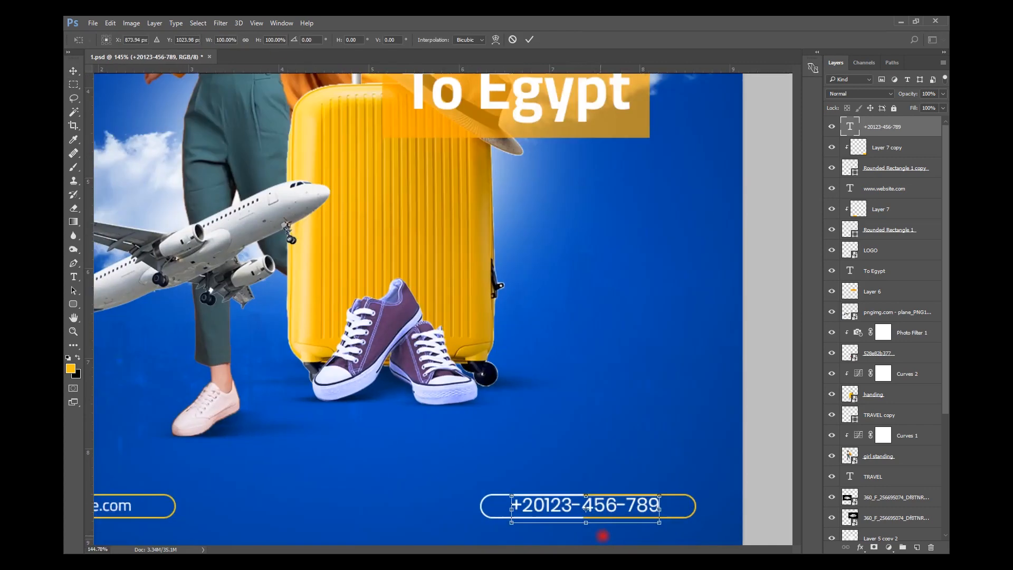
scroll(640, 490, "down", 1)
left_click_drag(660, 482, 628, 463)
key("Return")
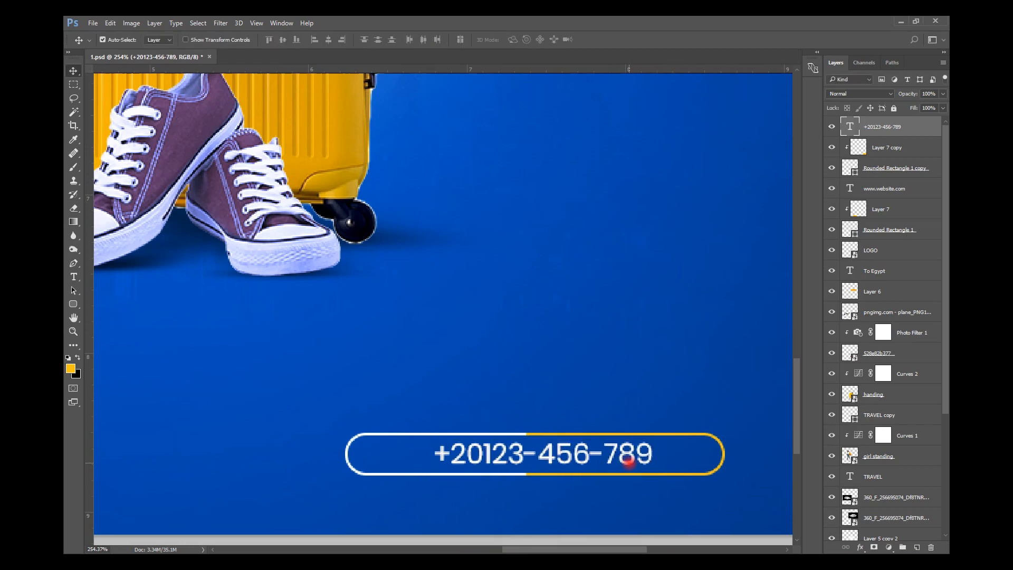
Step: Center the phone number text horizontally on its rounded rectangle and save the poster
left_click(897, 167, "ctrl")
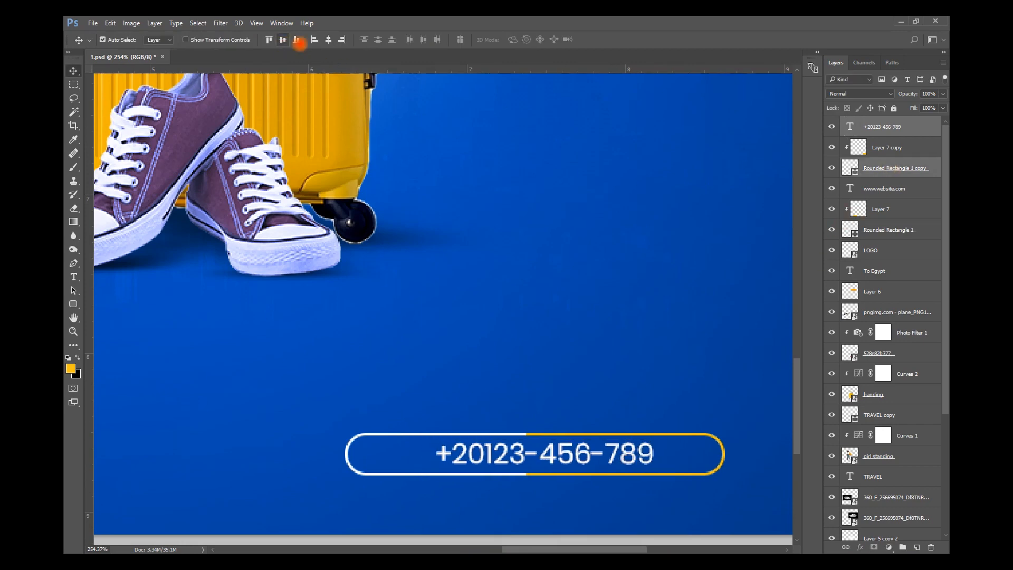
left_click(328, 40)
key("ctrl+0")
key("ctrl+s")
scroll(442, 274, "down", 2)
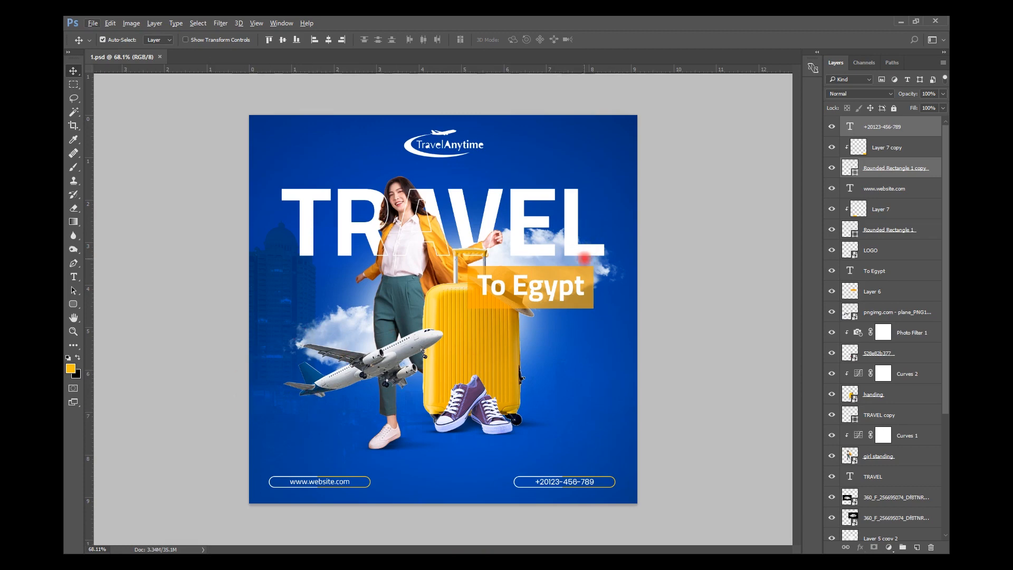
Step: Duplicate the cloud behind the plane to the right side of the suitcase, scale the copy down, and save the poster
left_click_drag(333, 328, 514, 331)
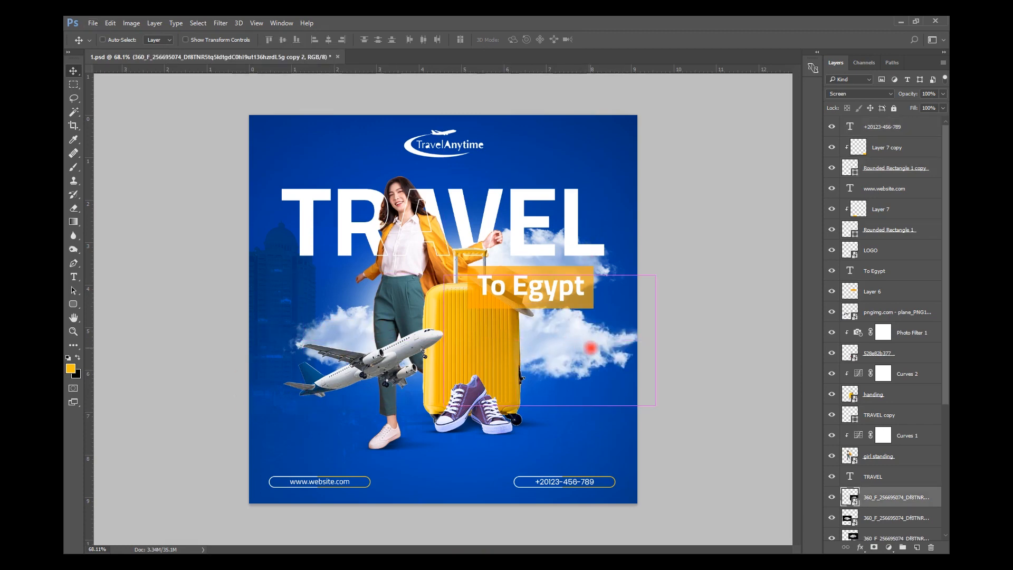
key("ctrl+t")
left_click_drag(650, 401, 586, 362)
key("Return")
key("ctrl+s")
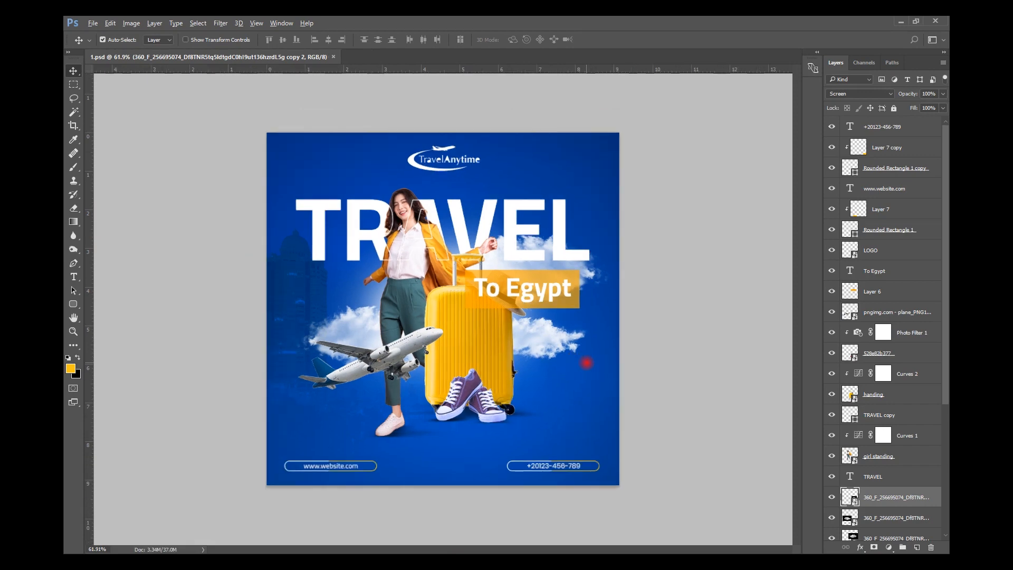